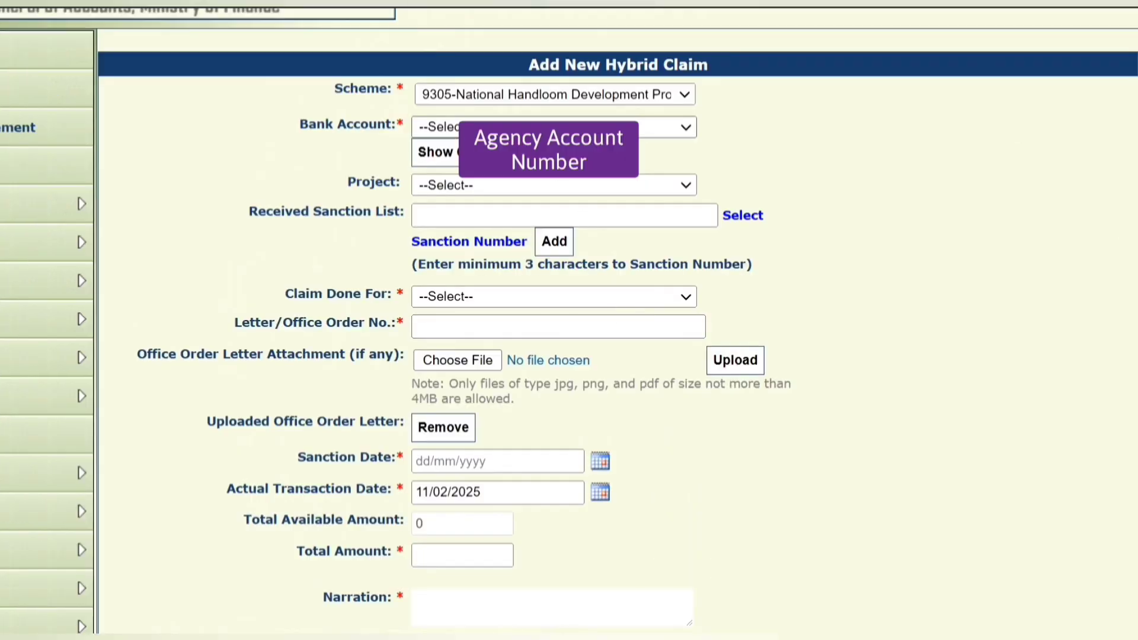
# Select the agency bank account and open Customization List 00002 as the TSA Claim Bulk Uploading form.
pyautogui.click(530, 121)
pyautogui.click(548, 169)
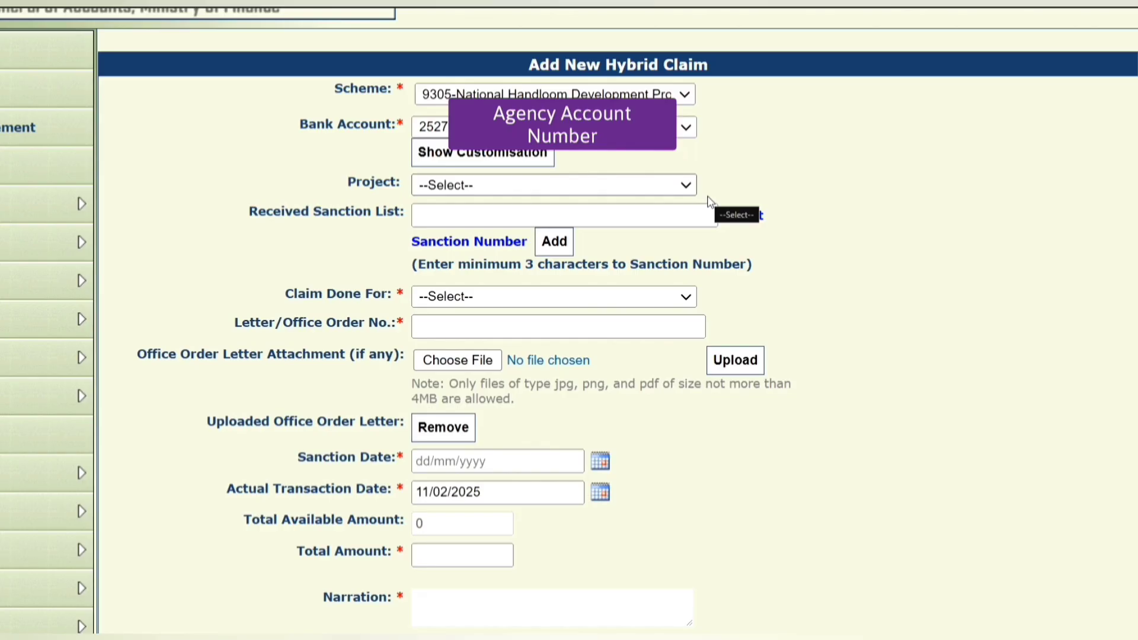
pyautogui.click(518, 167)
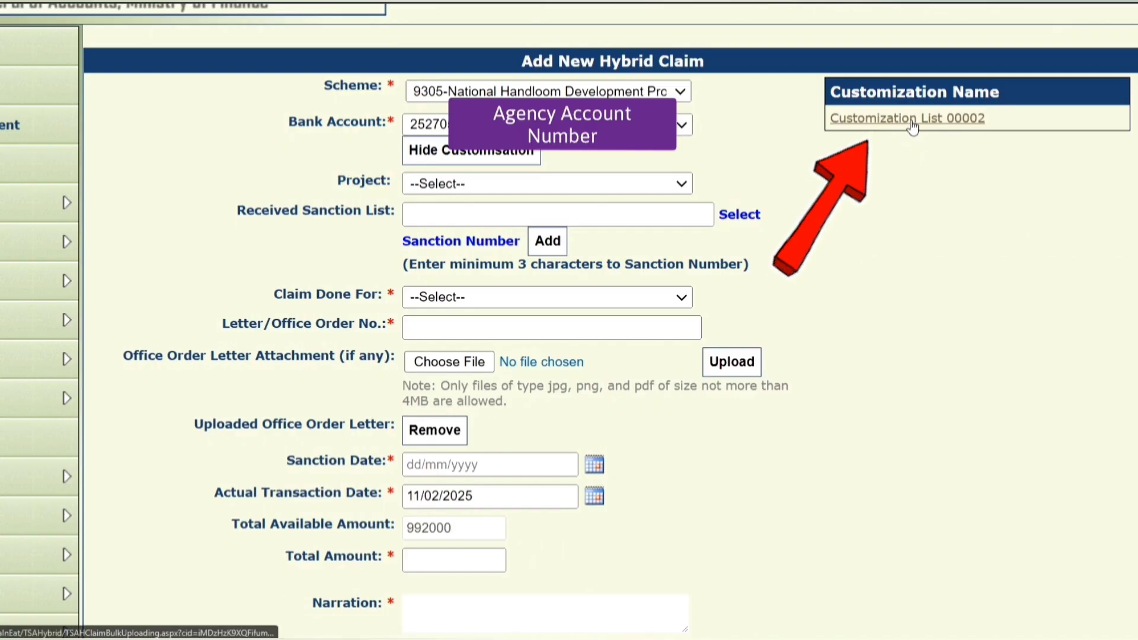
pyautogui.click(960, 119)
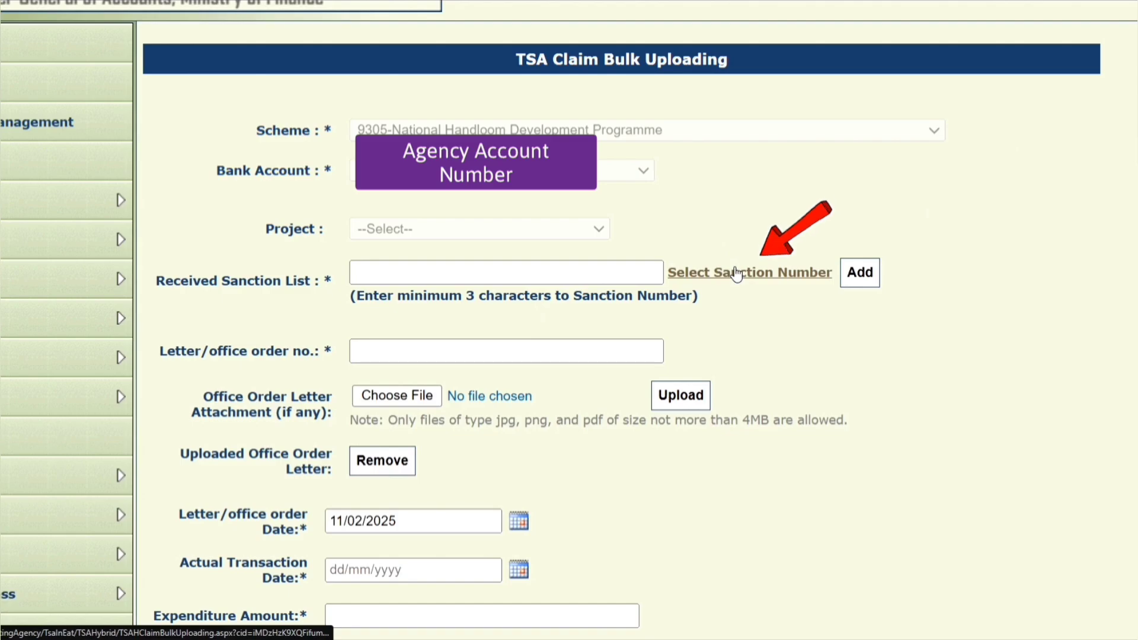
# Search sanctions and add 1/9/2019-DCH/NHDP/BLC(G)/J&K, with 992000 balance, to the claim.
pyautogui.click(736, 273)
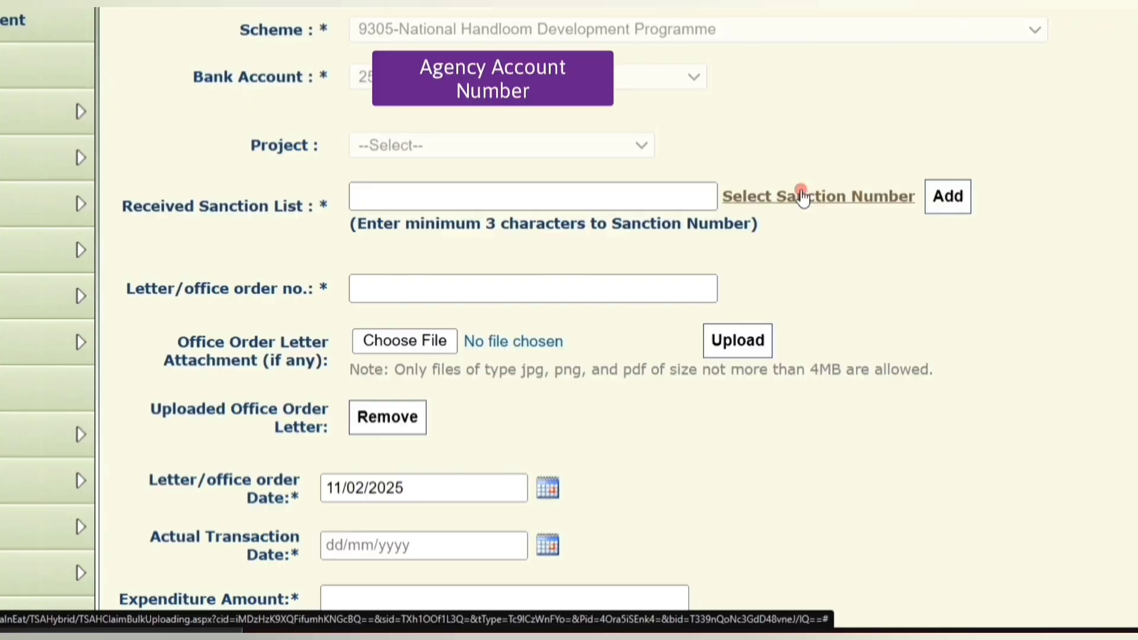
pyautogui.click(735, 114)
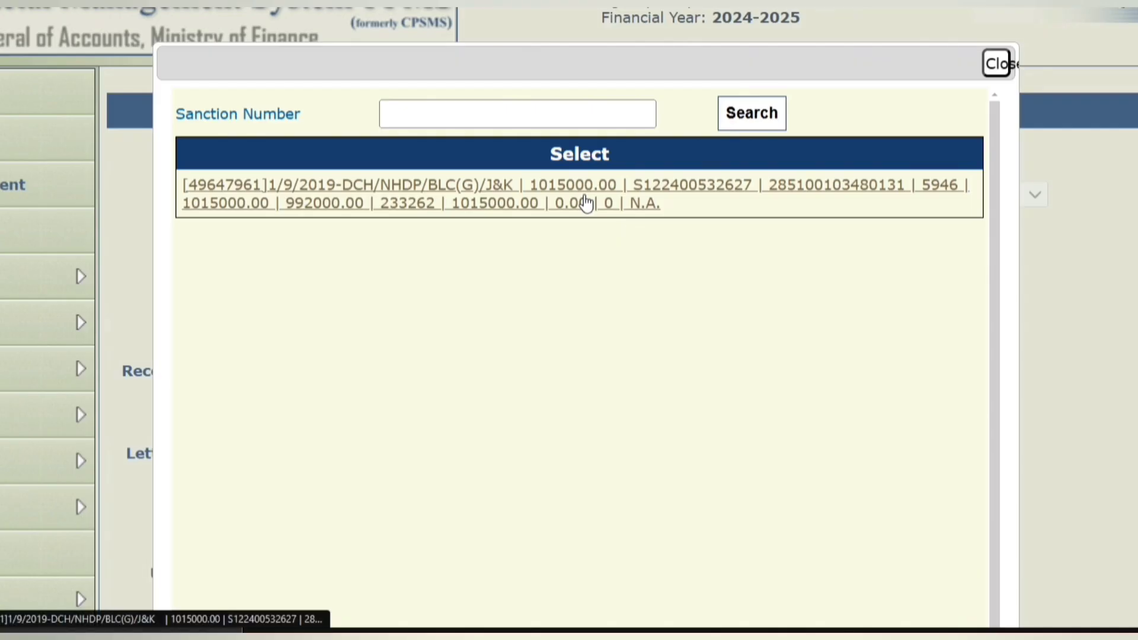
pyautogui.click(586, 203)
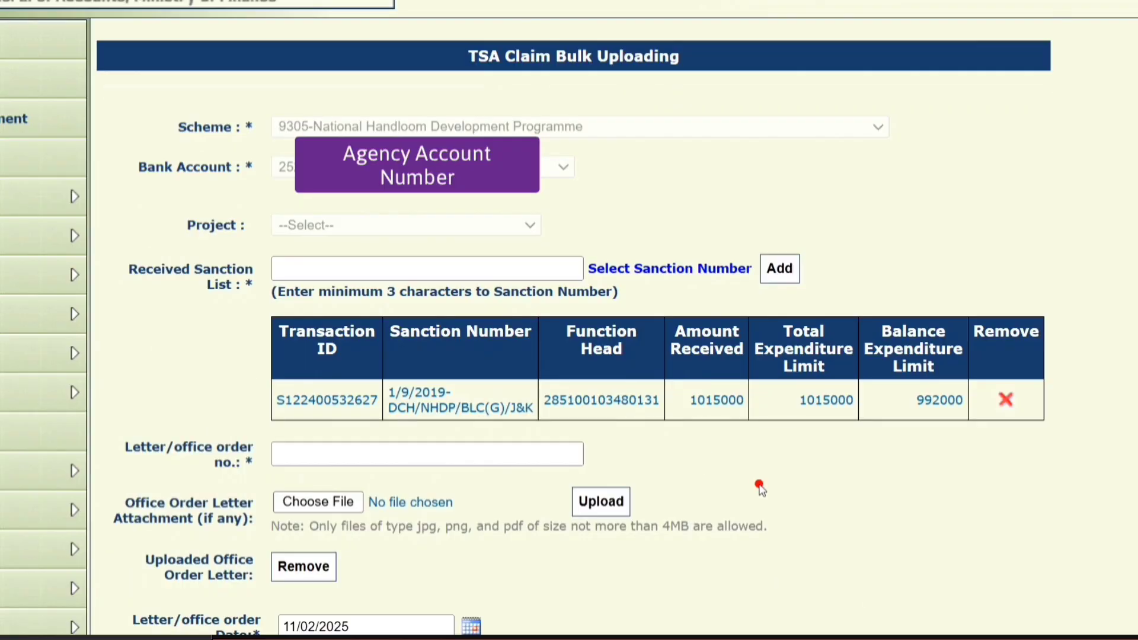
pyautogui.scroll(-12, 761, 489)
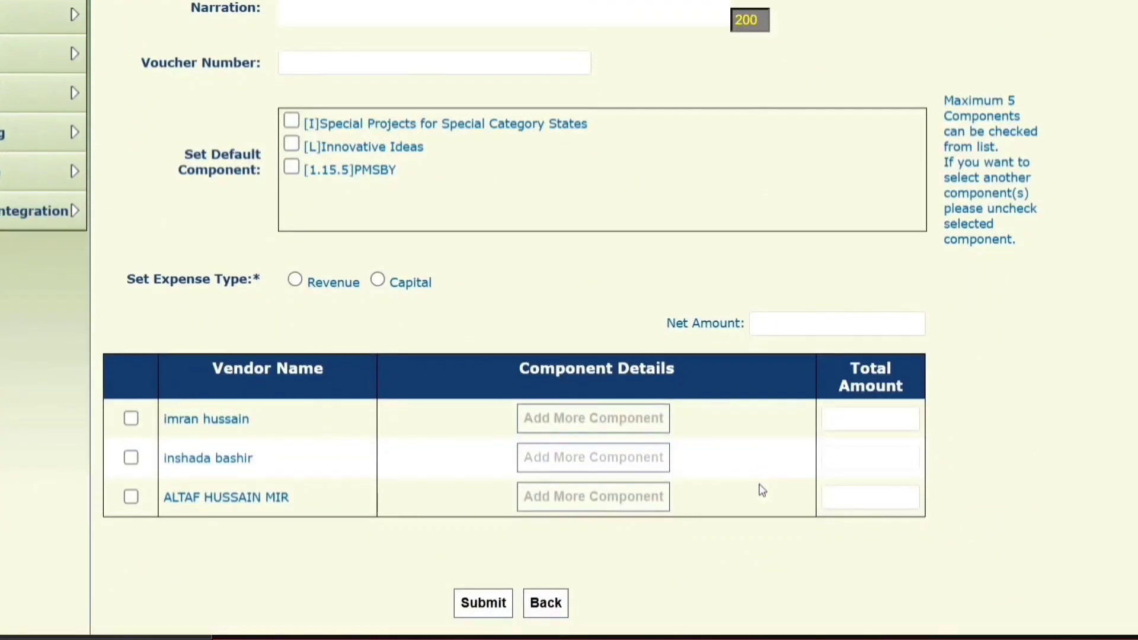
# Include Innovative Ideas and PMSBY as Revenue for two vendors, removing each vendor's extra component row.
pyautogui.scroll(-1, 762, 490)
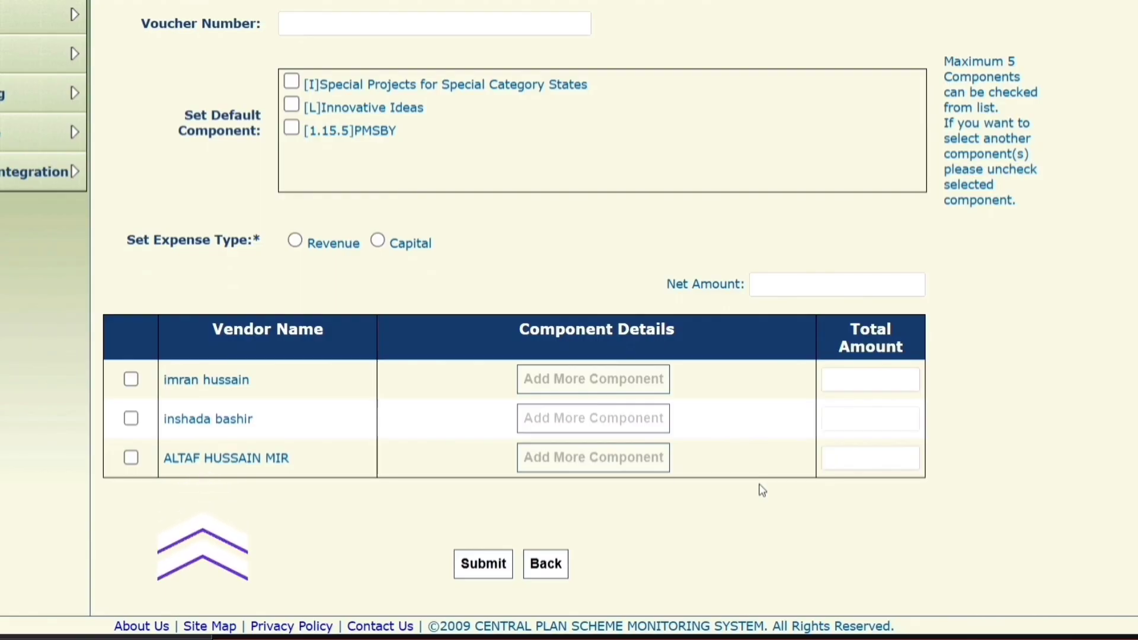
pyautogui.click(291, 105)
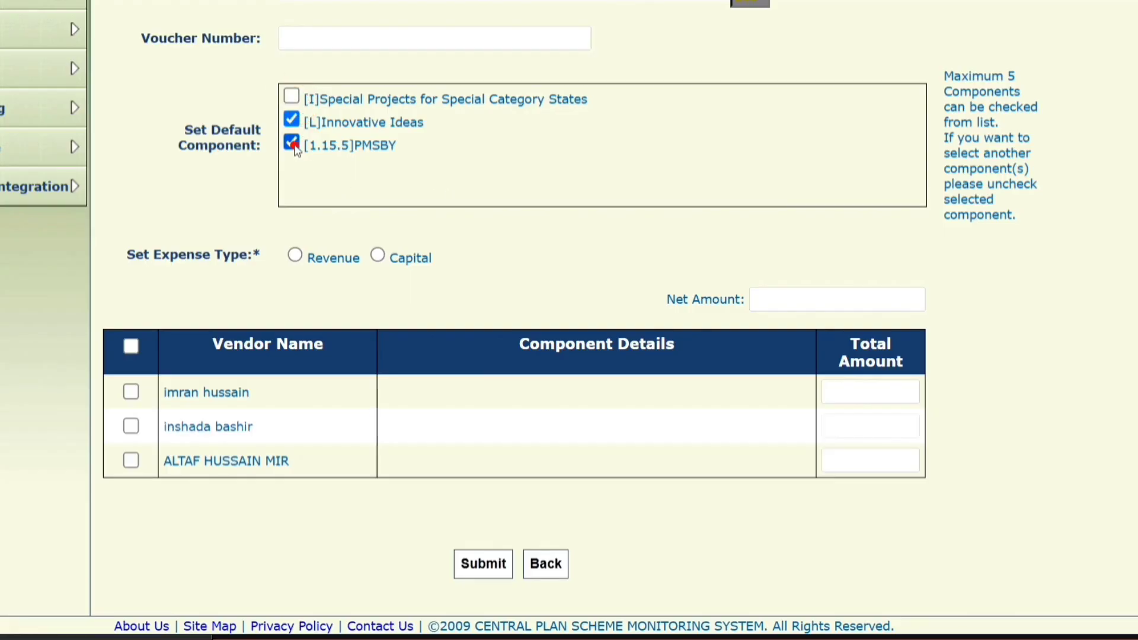
pyautogui.click(294, 256)
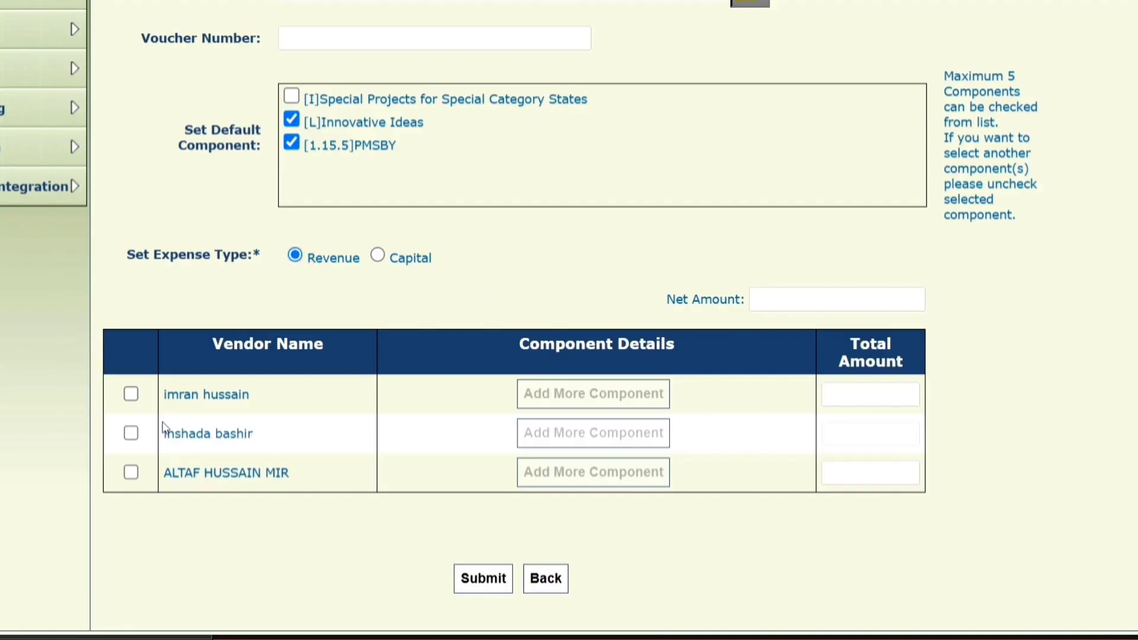
pyautogui.click(131, 394)
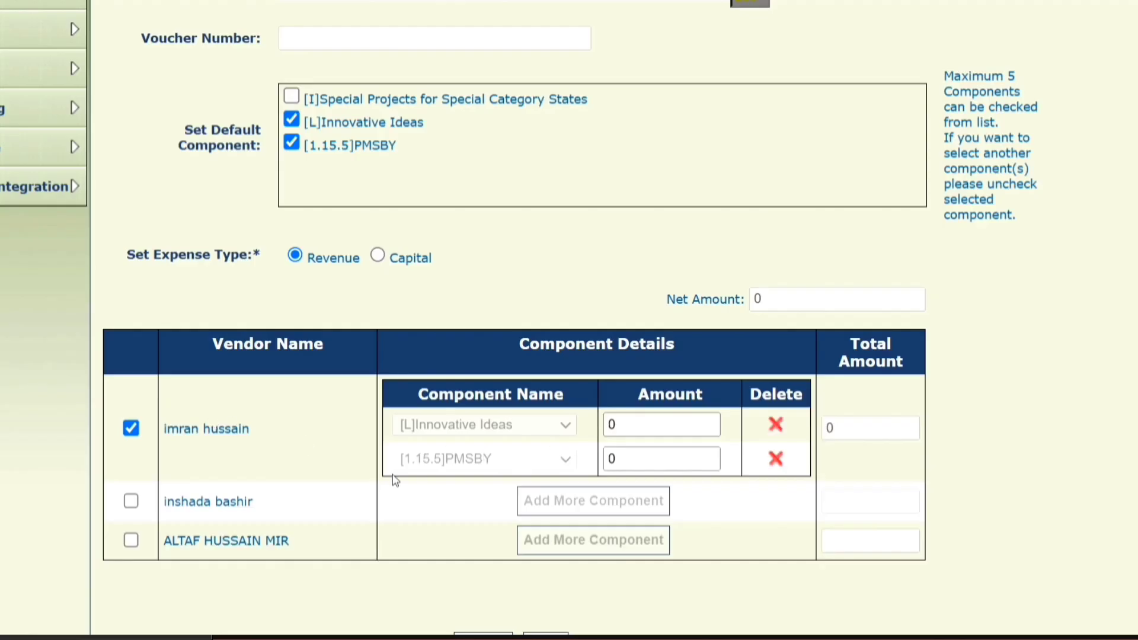
pyautogui.click(131, 501)
pyautogui.click(775, 461)
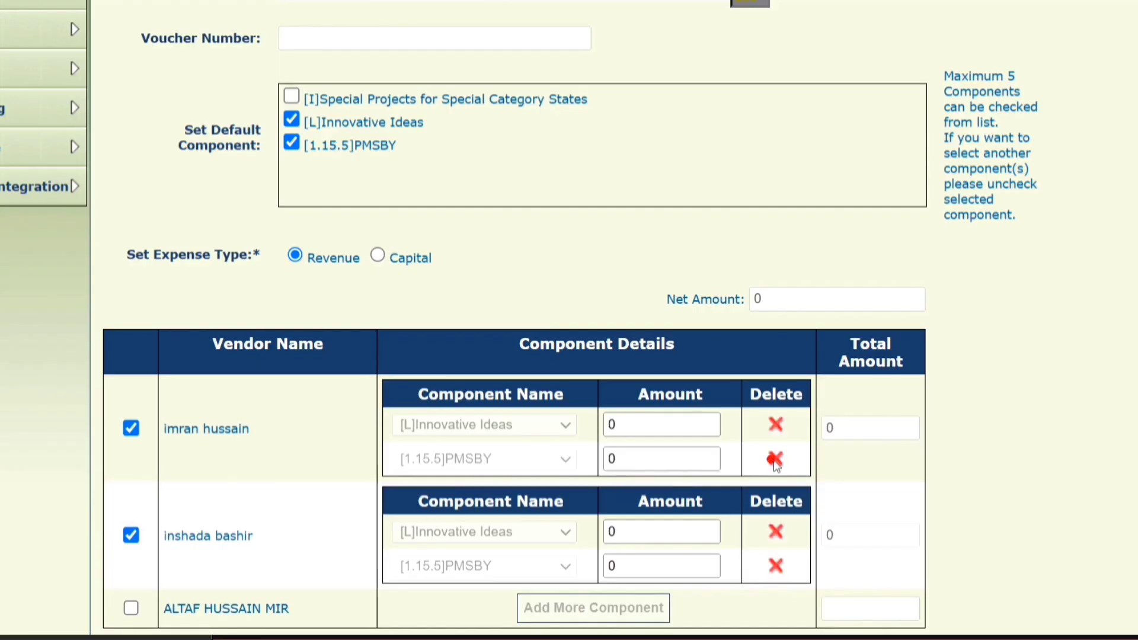
pyautogui.click(776, 499)
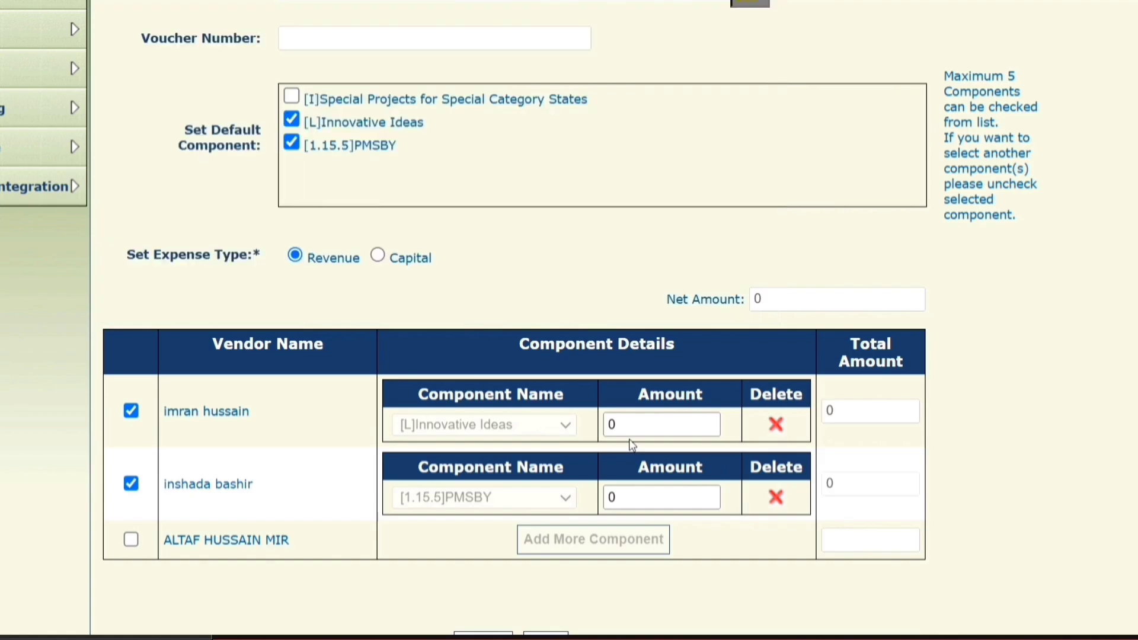
# Enter 5 for the first vendor and 10 for the second, giving a net amount of 15.
pyautogui.doubleClick(620, 425)
pyautogui.doubleClick(629, 496)
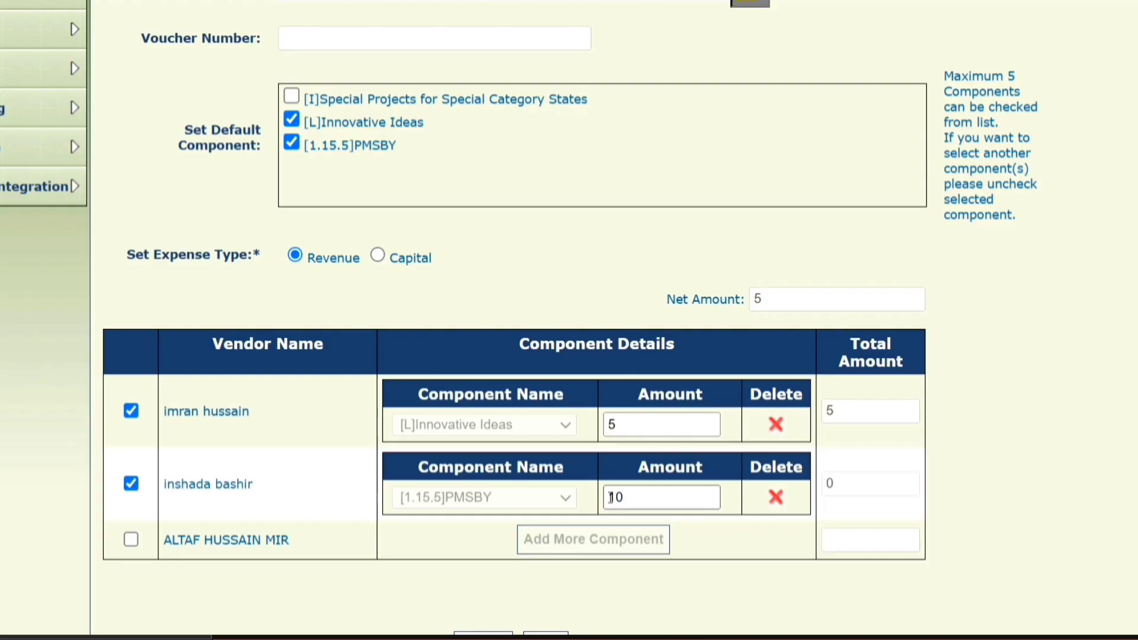
pyautogui.click(807, 255)
pyautogui.doubleClick(787, 302)
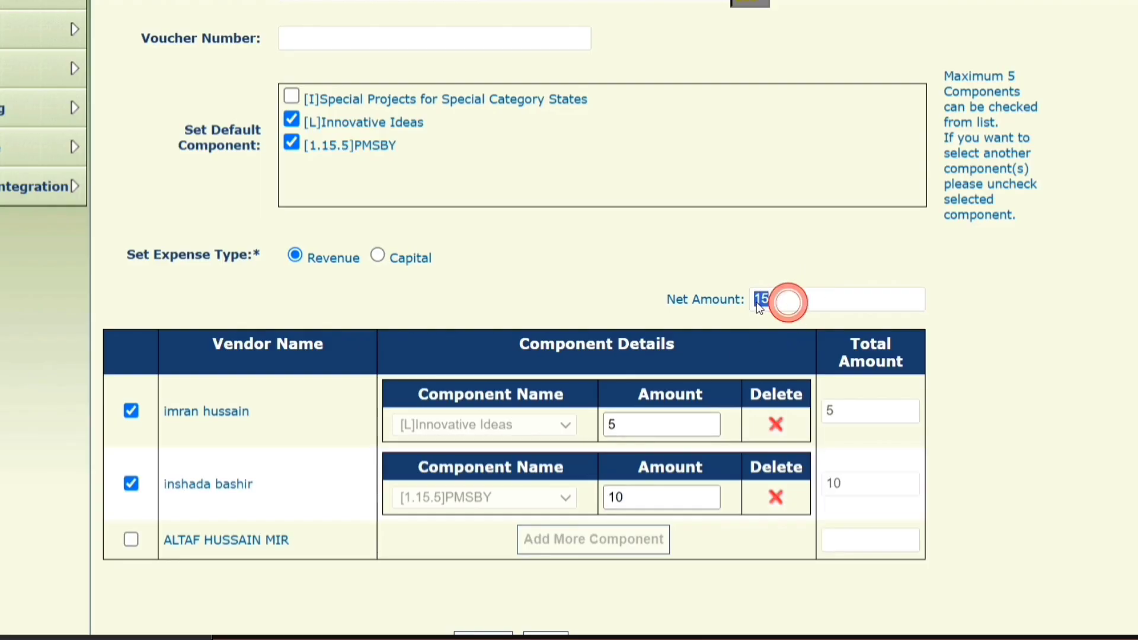
pyautogui.scroll(5, 460, 247)
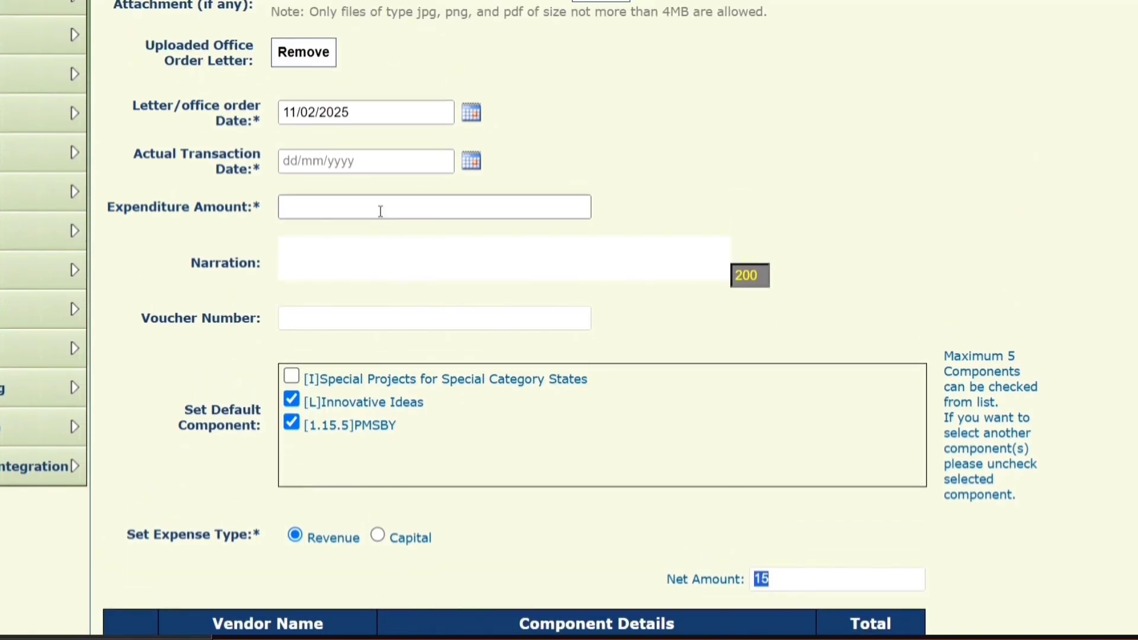
# Enter 15 as the expenditure amount, fill the order number and narration, and submit the bulk claim.
pyautogui.click(379, 211)
pyautogui.write('15')
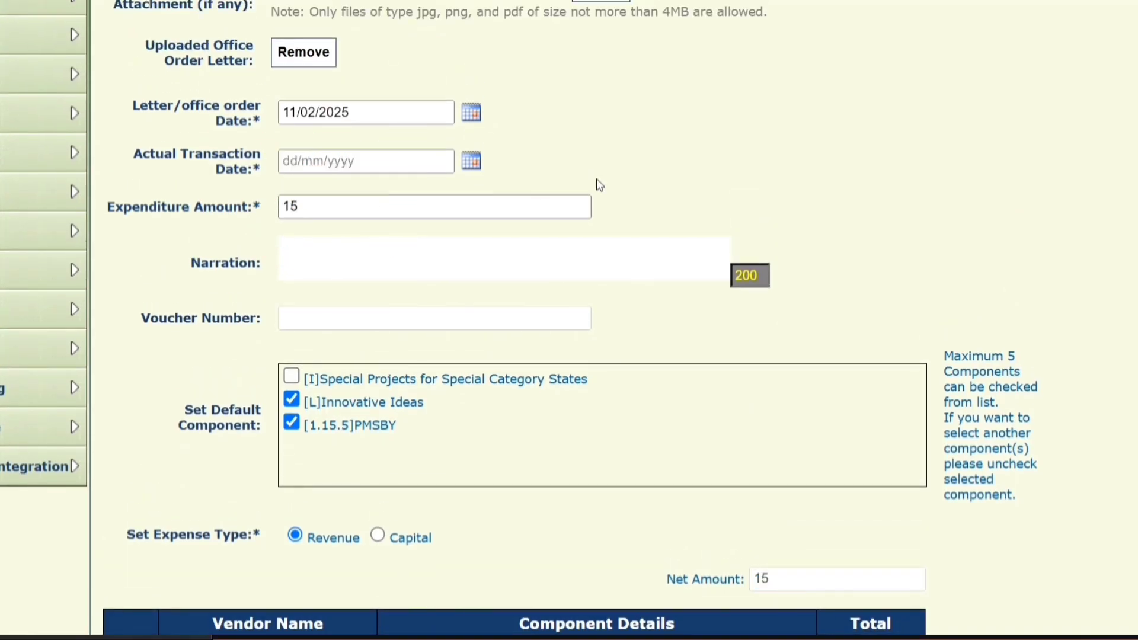
pyautogui.scroll(5, 638, 178)
pyautogui.click(383, 218)
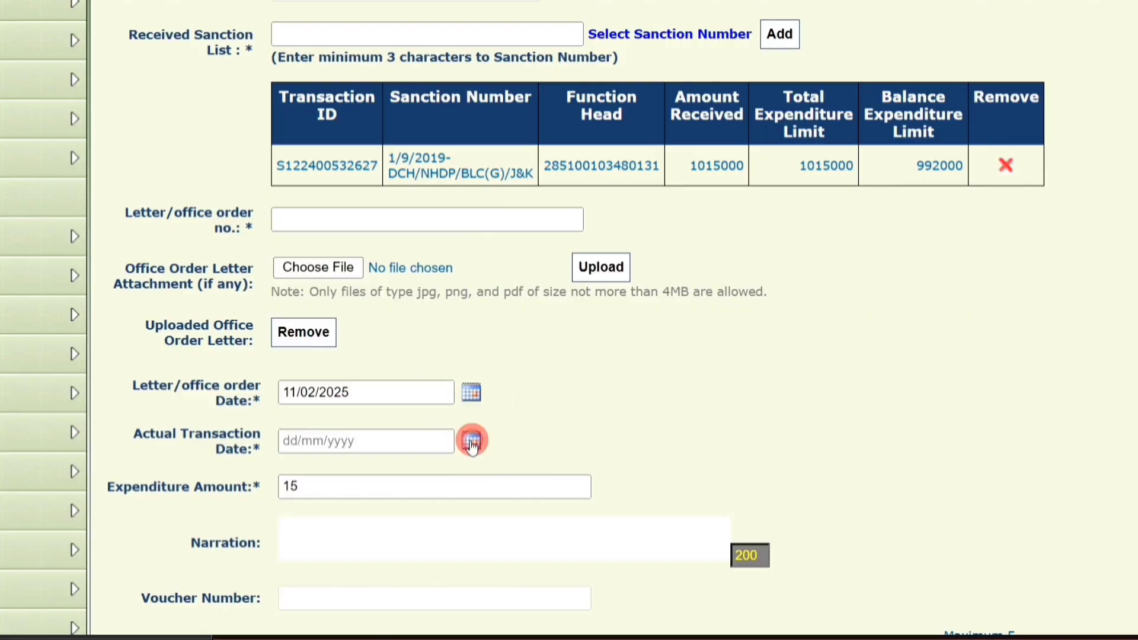
pyautogui.scroll(-5, 470, 437)
pyautogui.click(391, 250)
pyautogui.scroll(-6, 391, 249)
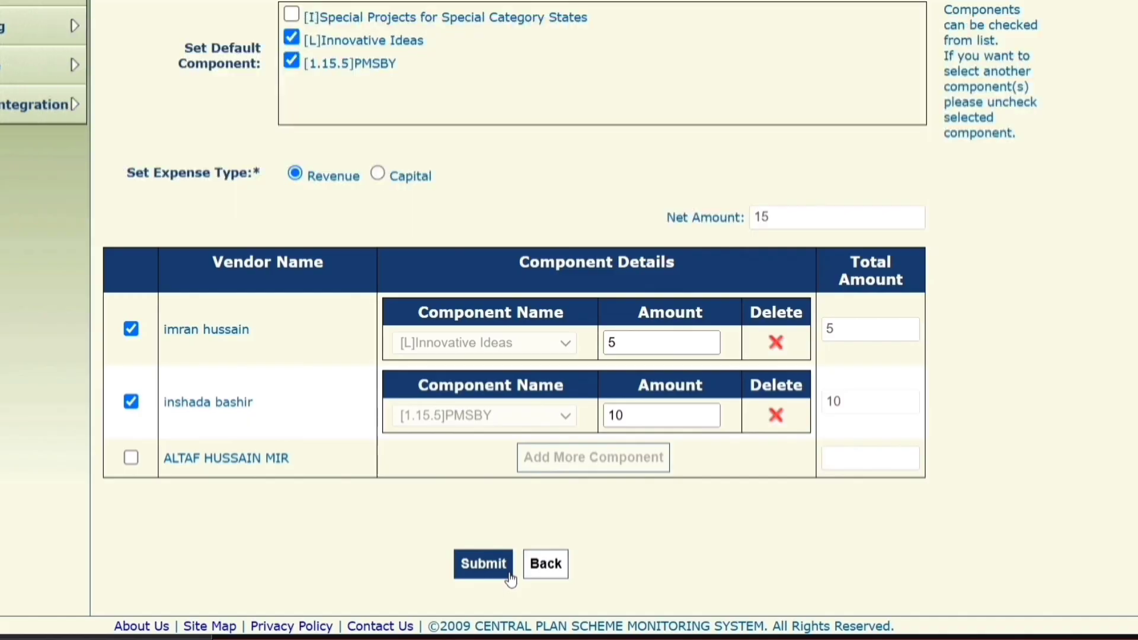
pyautogui.scroll(1, 569, 371)
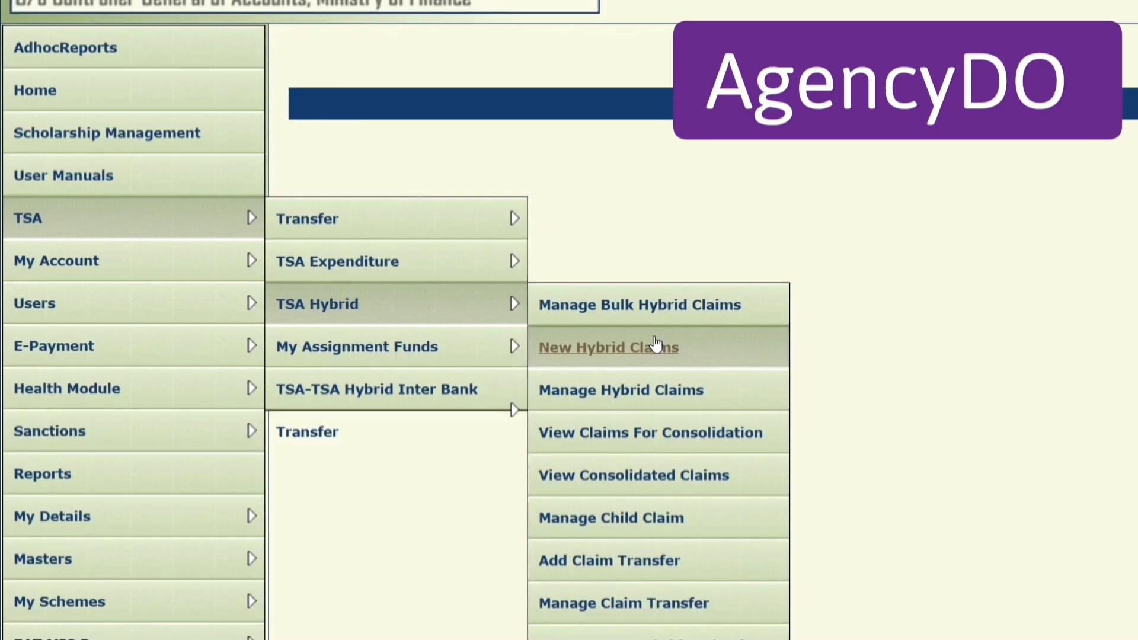
# Start a hybrid claim on the agency account, add sanction 1/9/2019-DCH/NHDP/BLC(G)/J&K, and claim for Vendors.
pyautogui.click(755, 355)
pyautogui.click(524, 142)
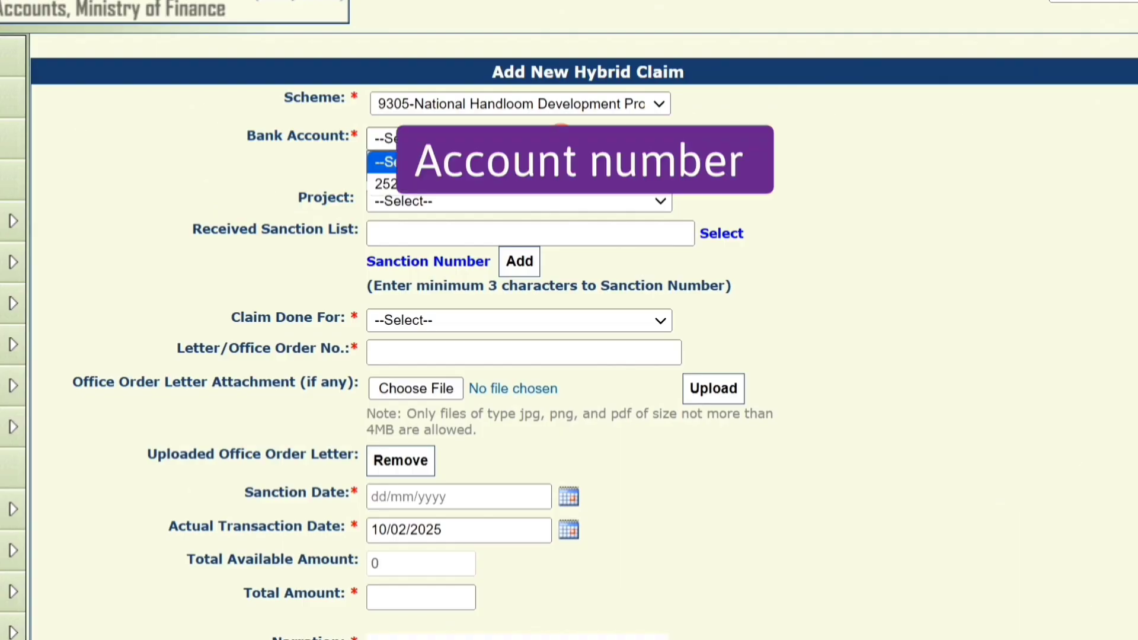
pyautogui.click(522, 183)
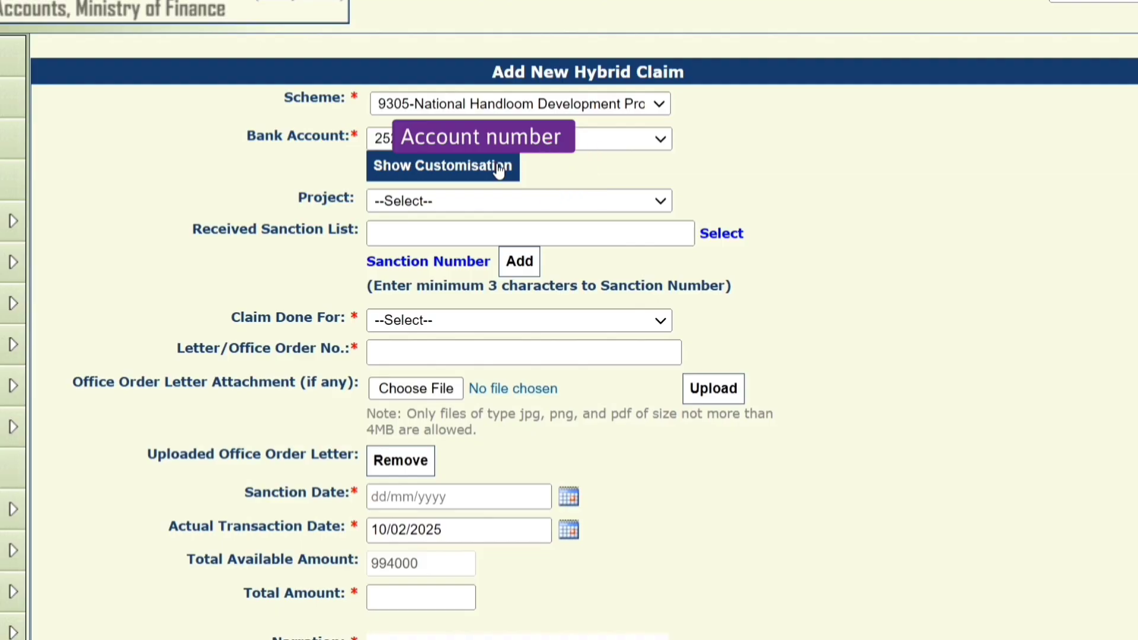
pyautogui.click(721, 233)
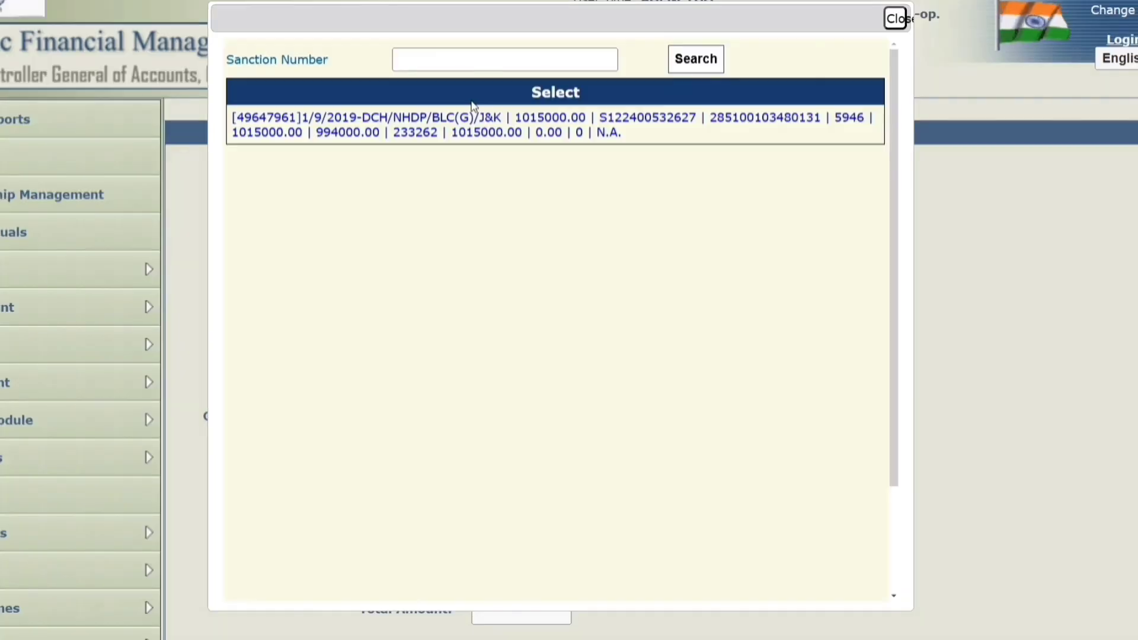
pyautogui.click(475, 116)
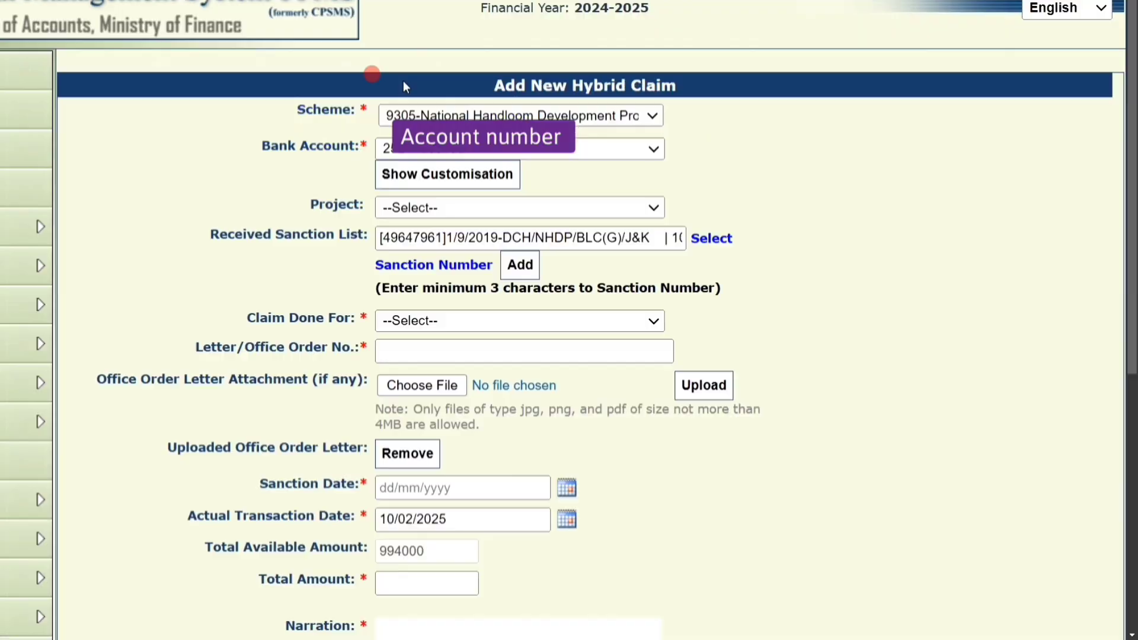
pyautogui.click(522, 267)
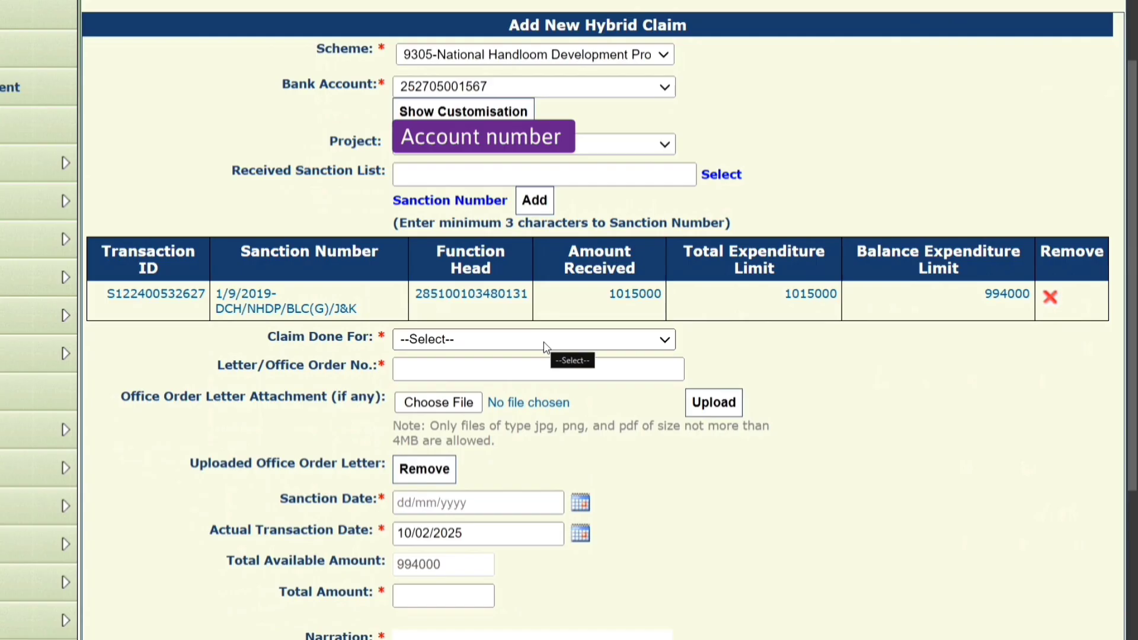
pyautogui.click(546, 340)
pyautogui.click(468, 375)
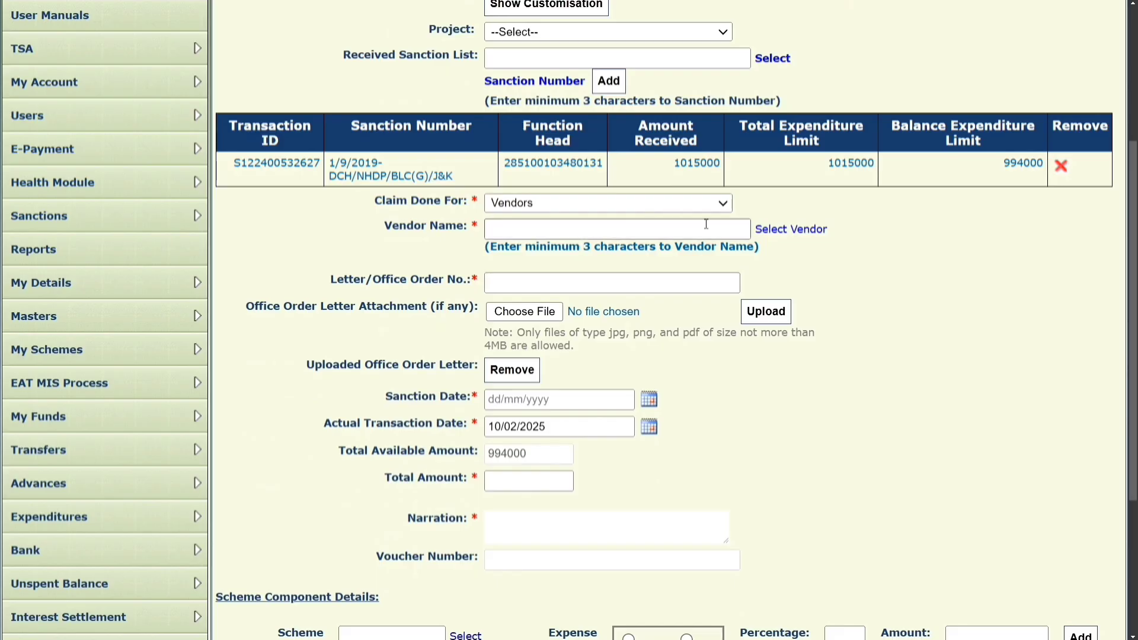
# Choose the registered vendor and enter MHK/C/1495 as the Letter/Office Order No.
pyautogui.click(762, 231)
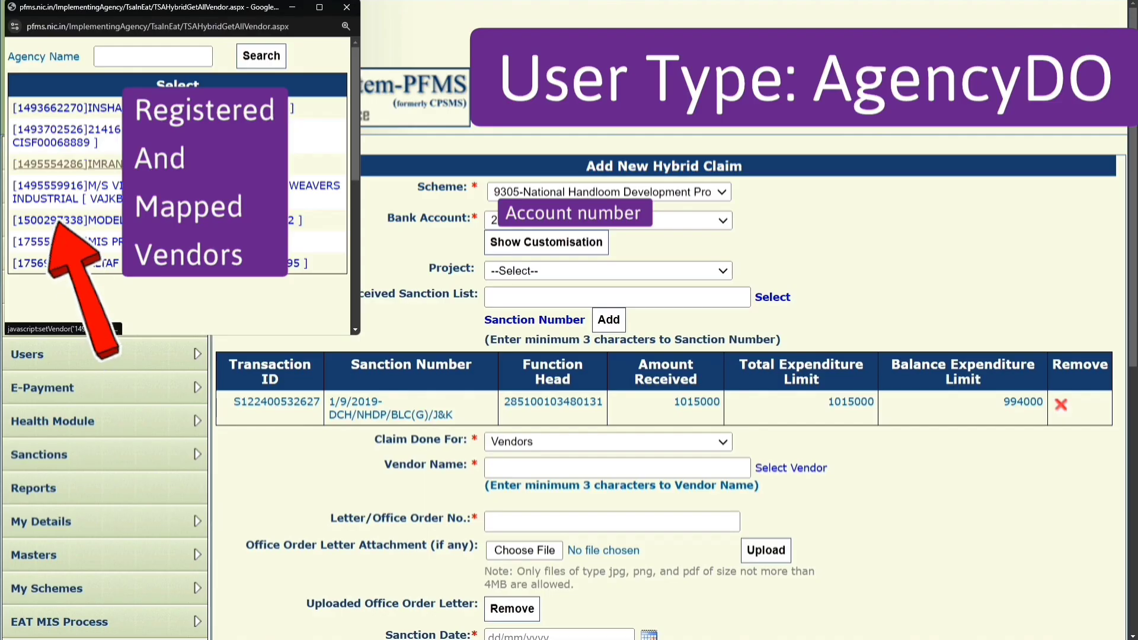
pyautogui.click(68, 163)
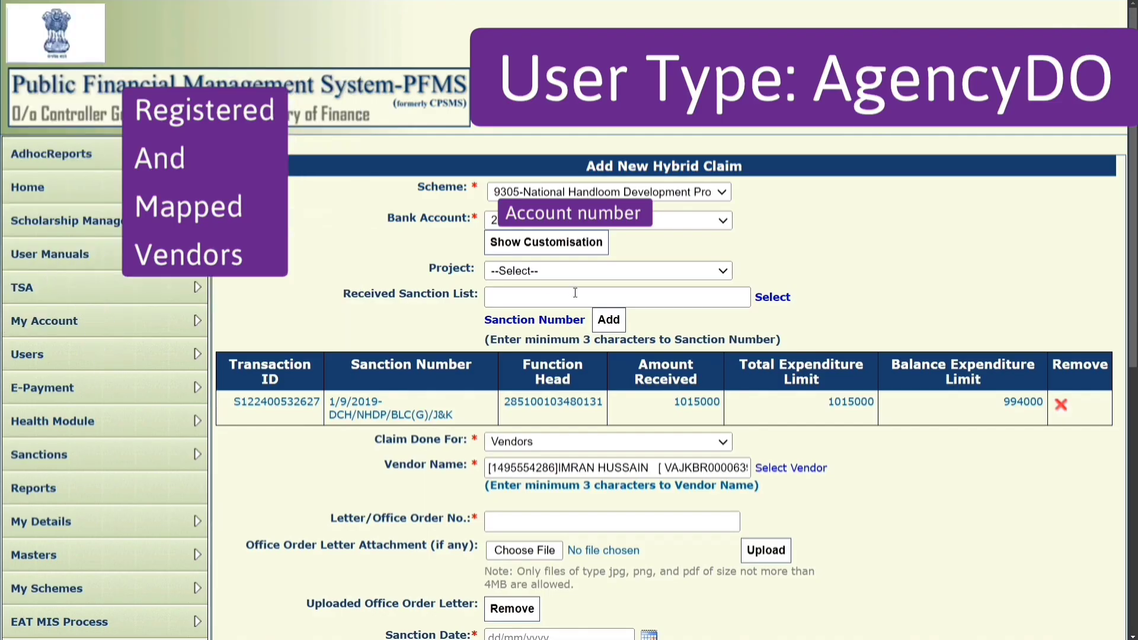
pyautogui.scroll(-1, 576, 294)
pyautogui.scroll(-1, 576, 295)
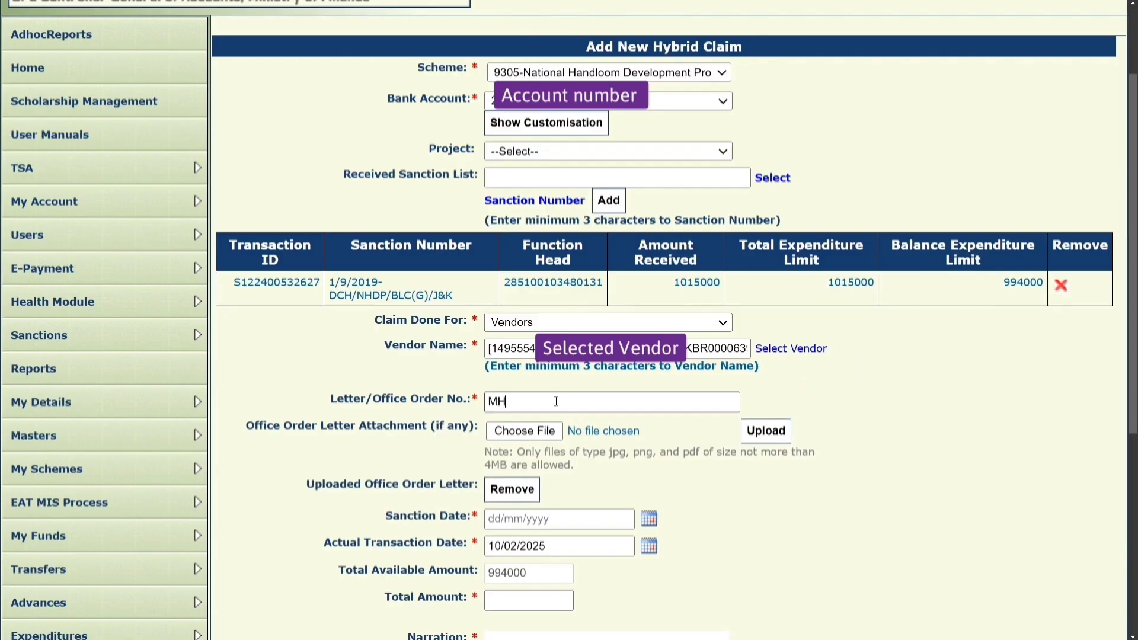
pyautogui.write('C')
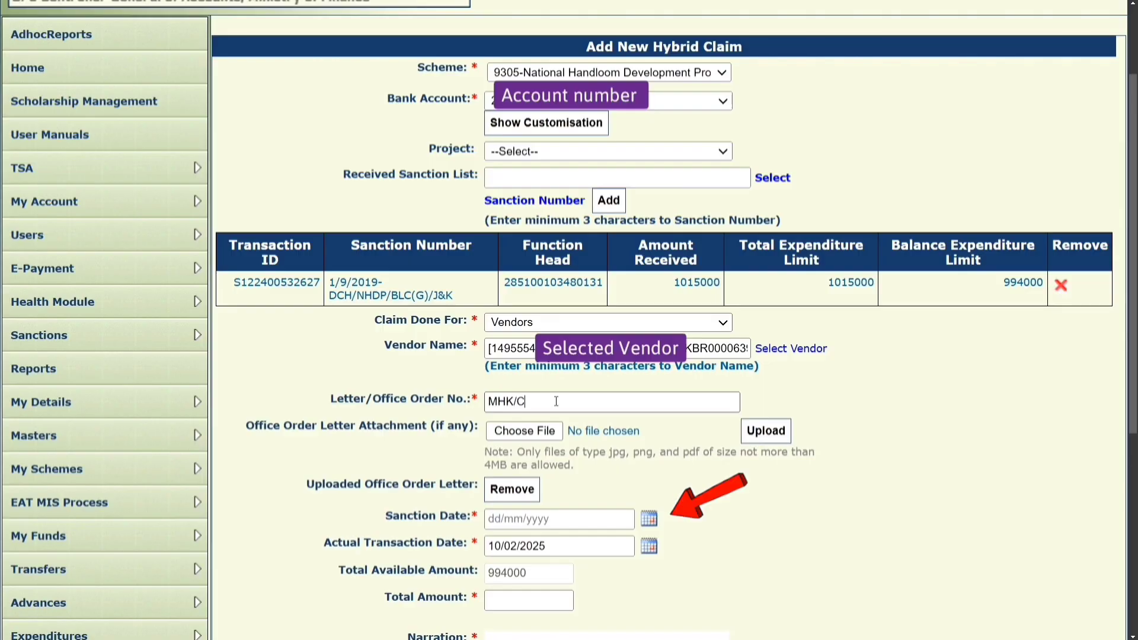
pyautogui.write('/1495')
pyautogui.scroll(-2, 526, 375)
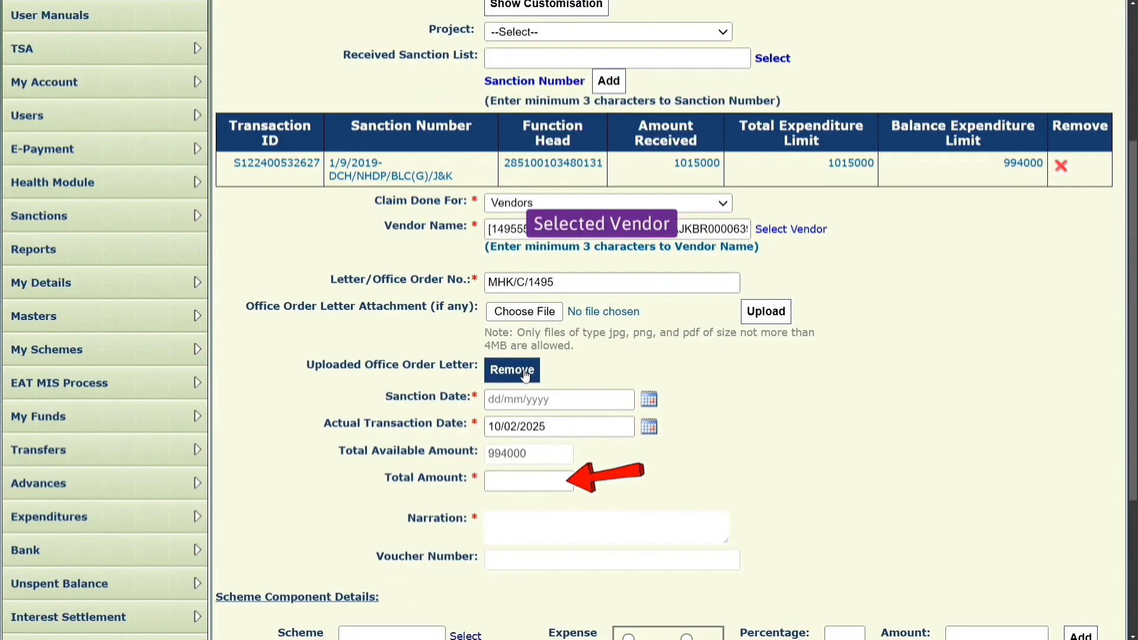
# Set sanction date 10/02/2025, total amount 2000, and narration 'Stationary Expenditure'.
pyautogui.click(649, 400)
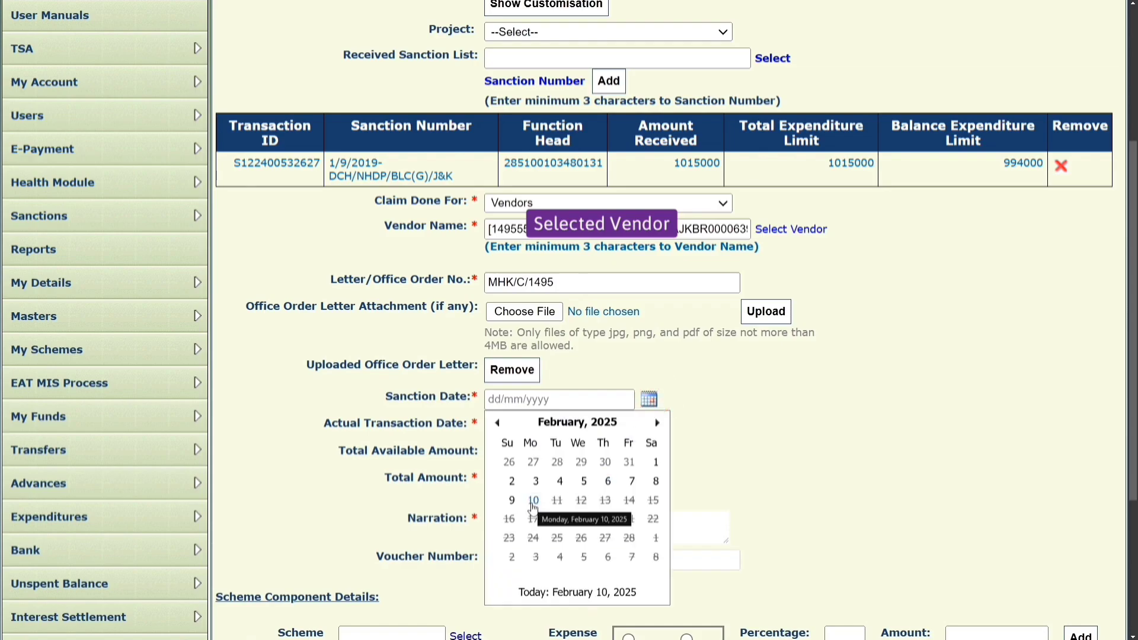
pyautogui.click(532, 502)
pyautogui.click(529, 482)
pyautogui.scroll(-2, 530, 482)
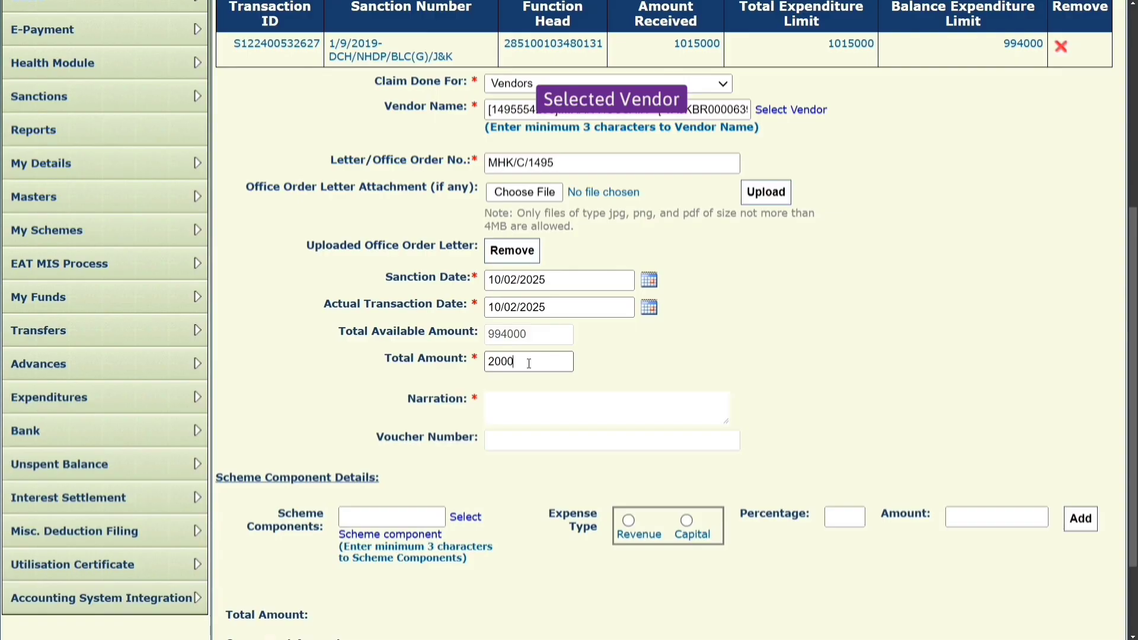
pyautogui.click(534, 401)
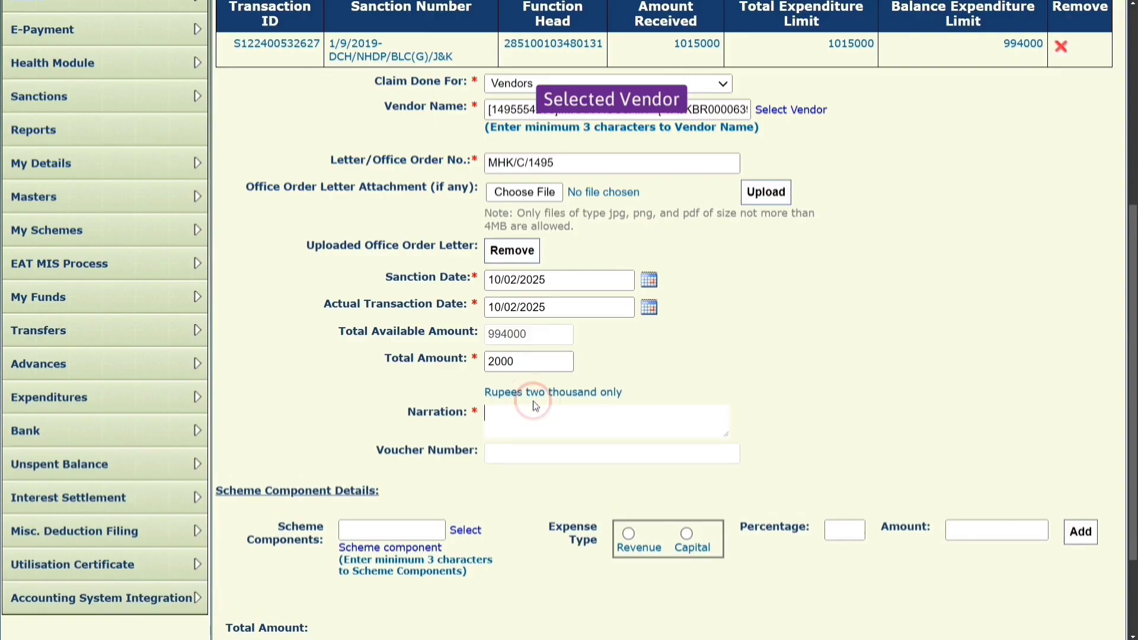
pyautogui.write('Stationary Expenditure')
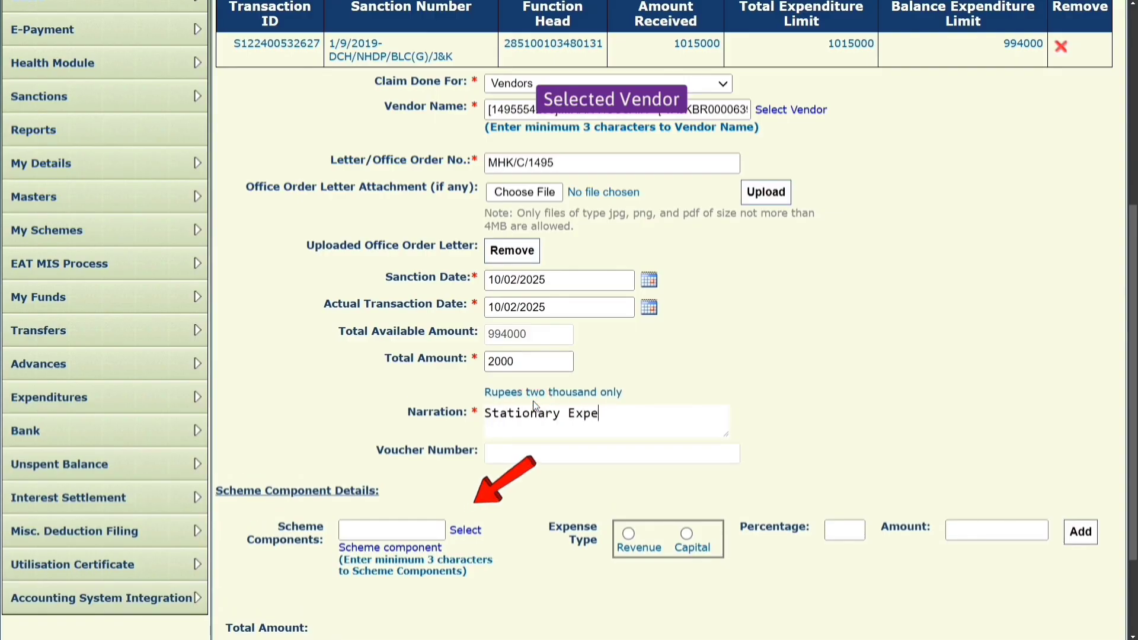
# Add component B-07 Project Management Cost as Revenue and save the claim as HCP-2024-25-3.
pyautogui.click(466, 530)
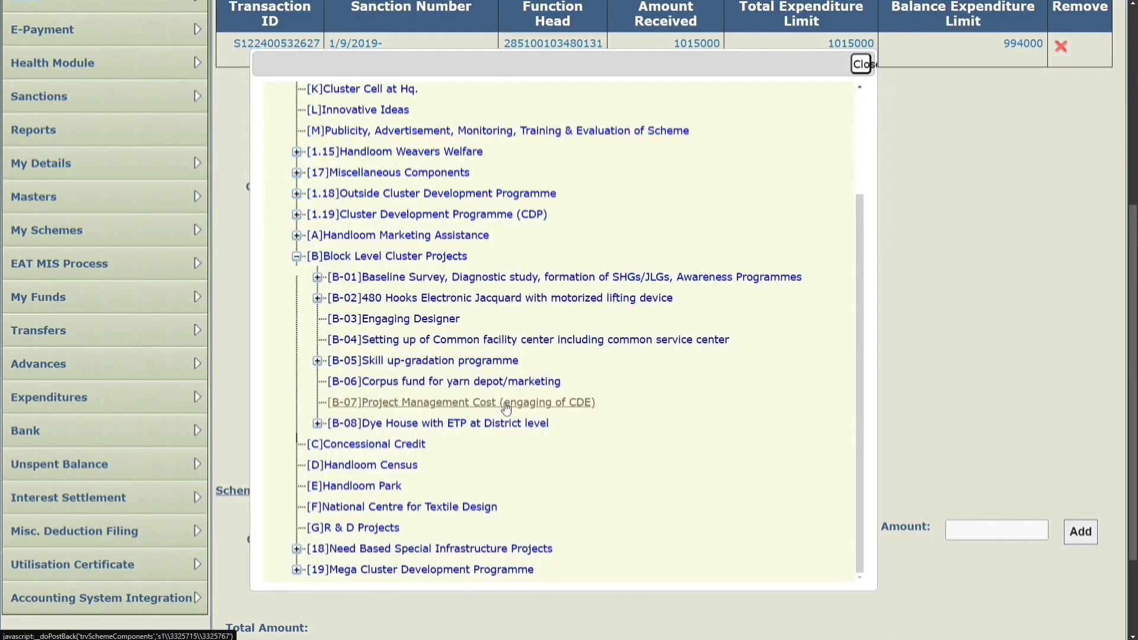
pyautogui.click(535, 403)
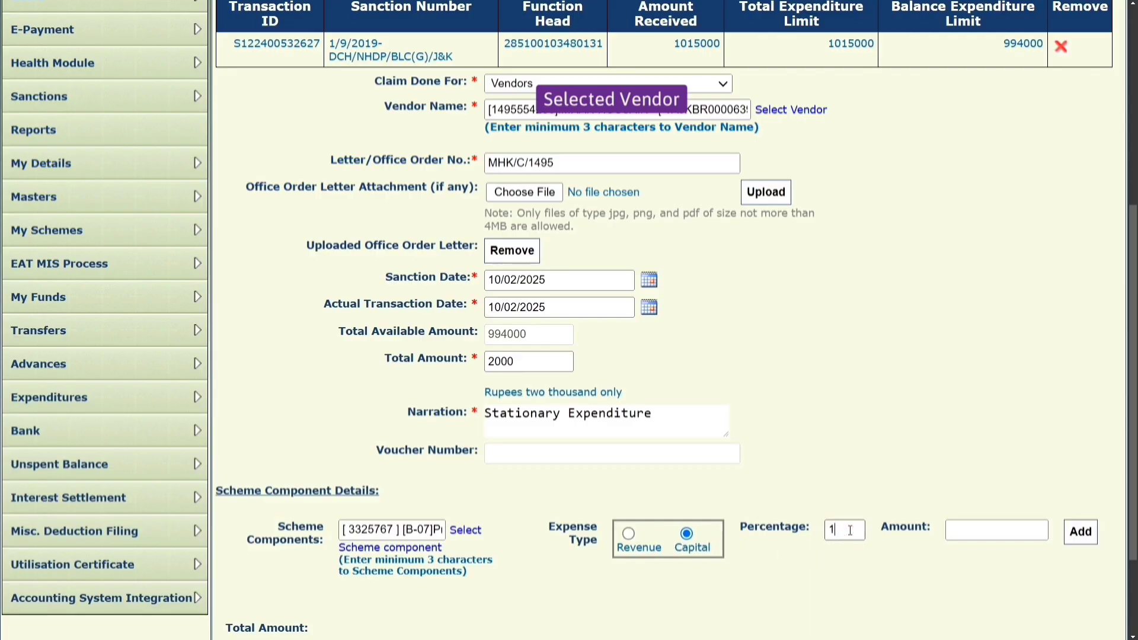
pyautogui.click(959, 478)
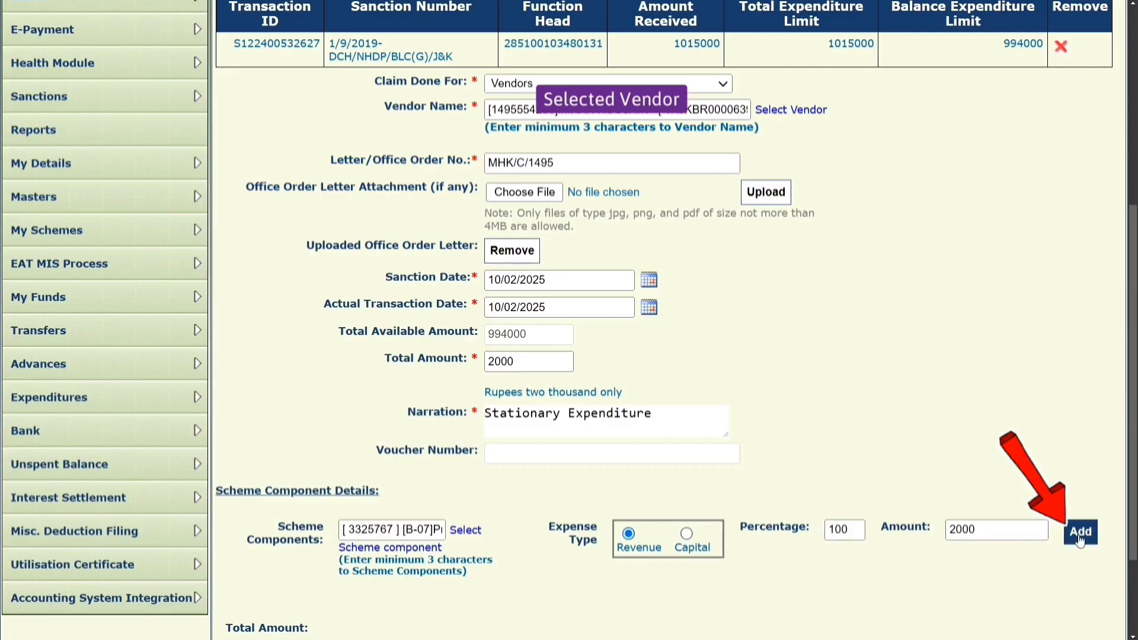
pyautogui.click(1079, 534)
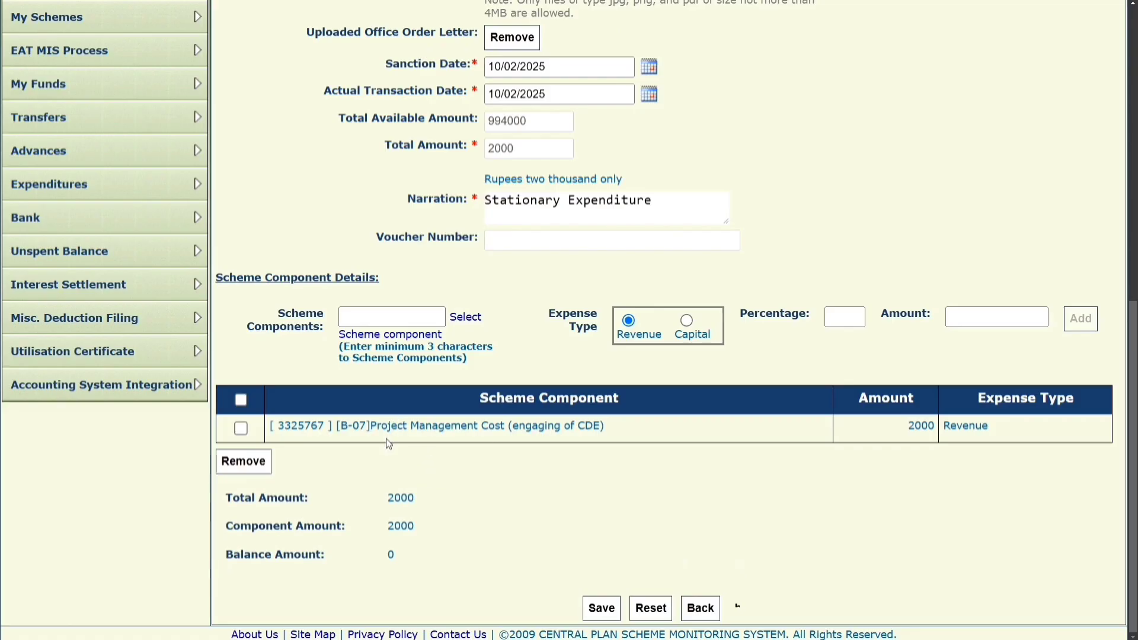
pyautogui.moveTo(373, 427); pyautogui.dragTo(600, 446)
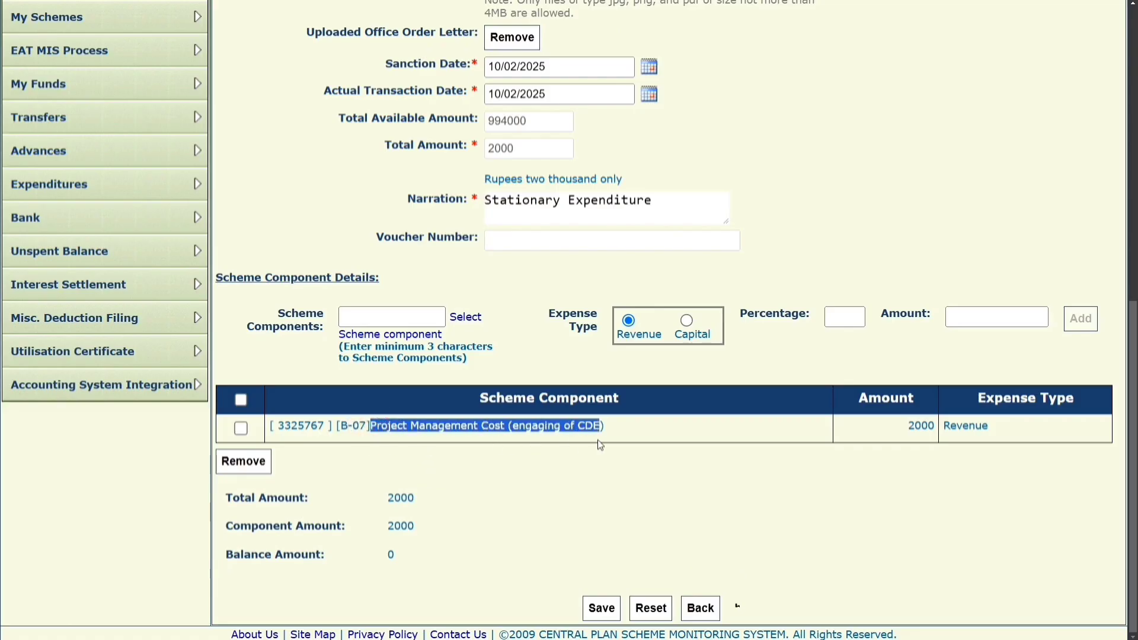
pyautogui.click(848, 434)
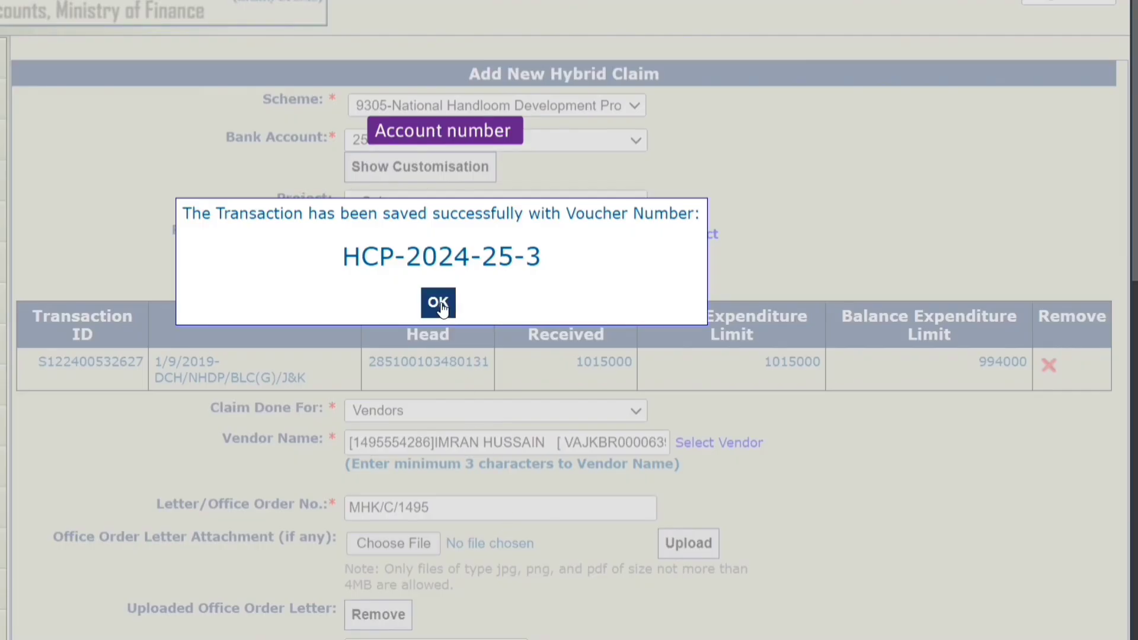
pyautogui.click(440, 301)
pyautogui.scroll(-5, 597, 396)
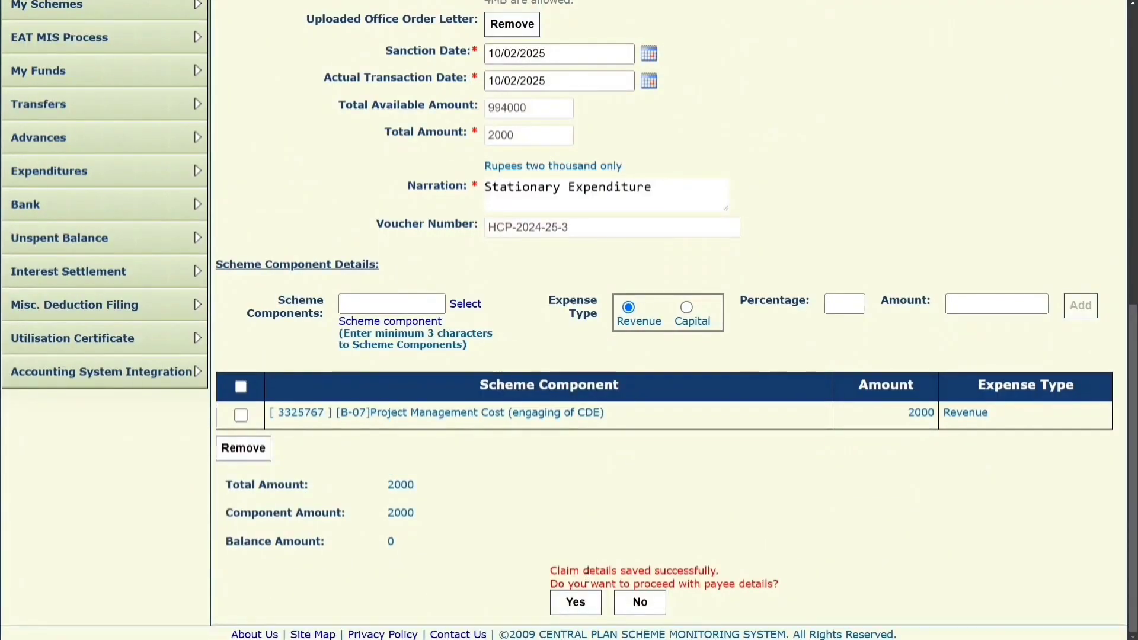
# Proceed to payee details and set account activation type to EPaymentUsingDigitalSignature.
pyautogui.click(576, 603)
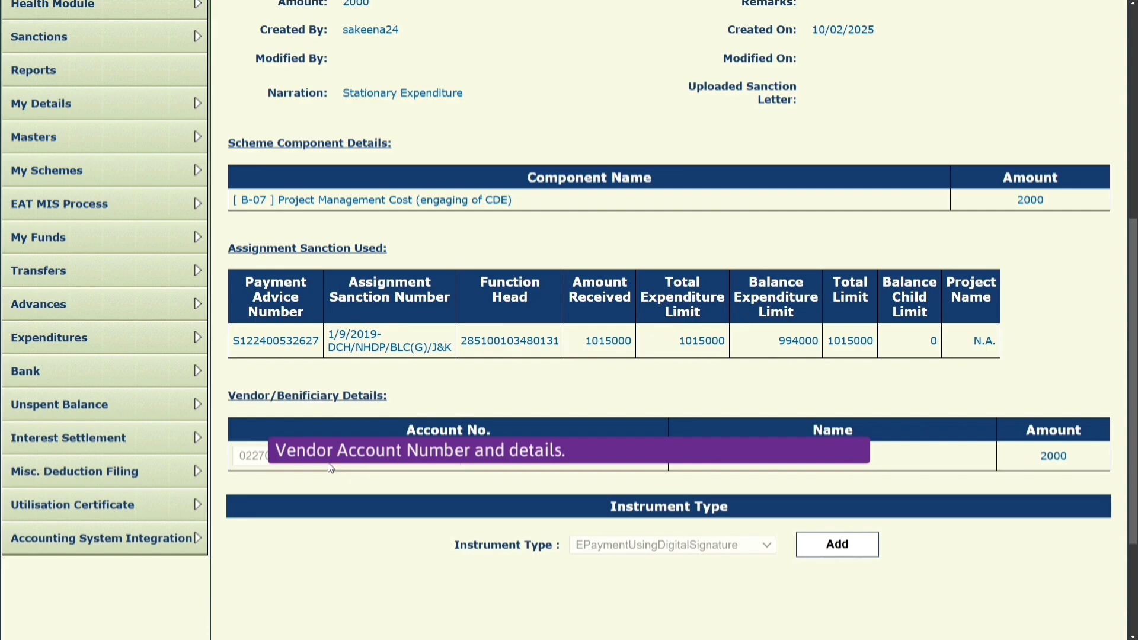
pyautogui.scroll(-2, 331, 468)
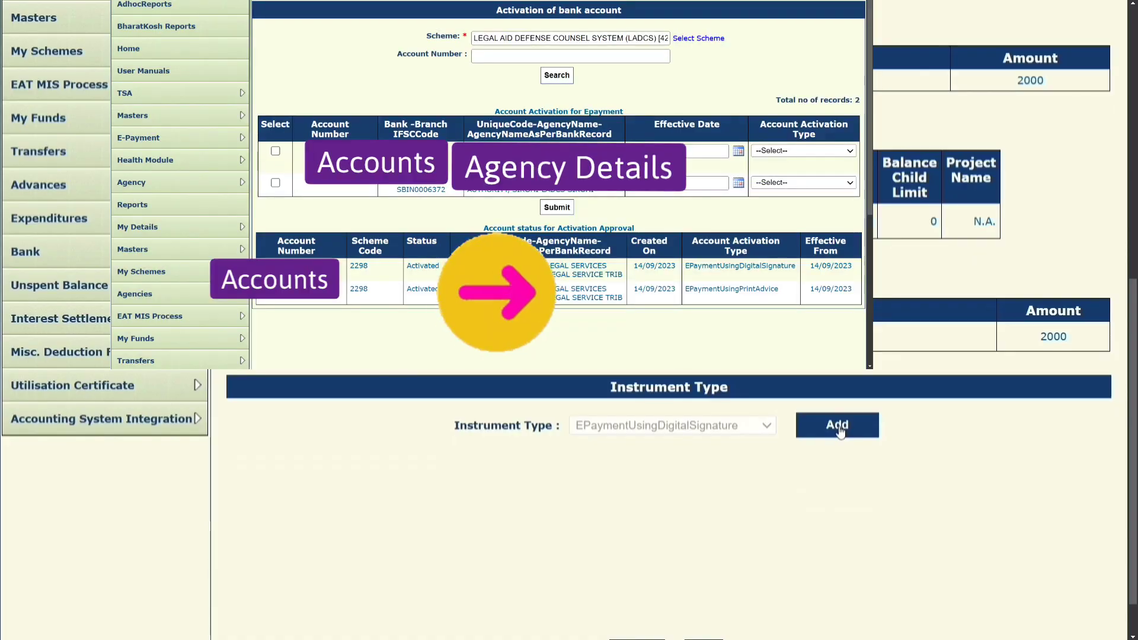
pyautogui.click(775, 151)
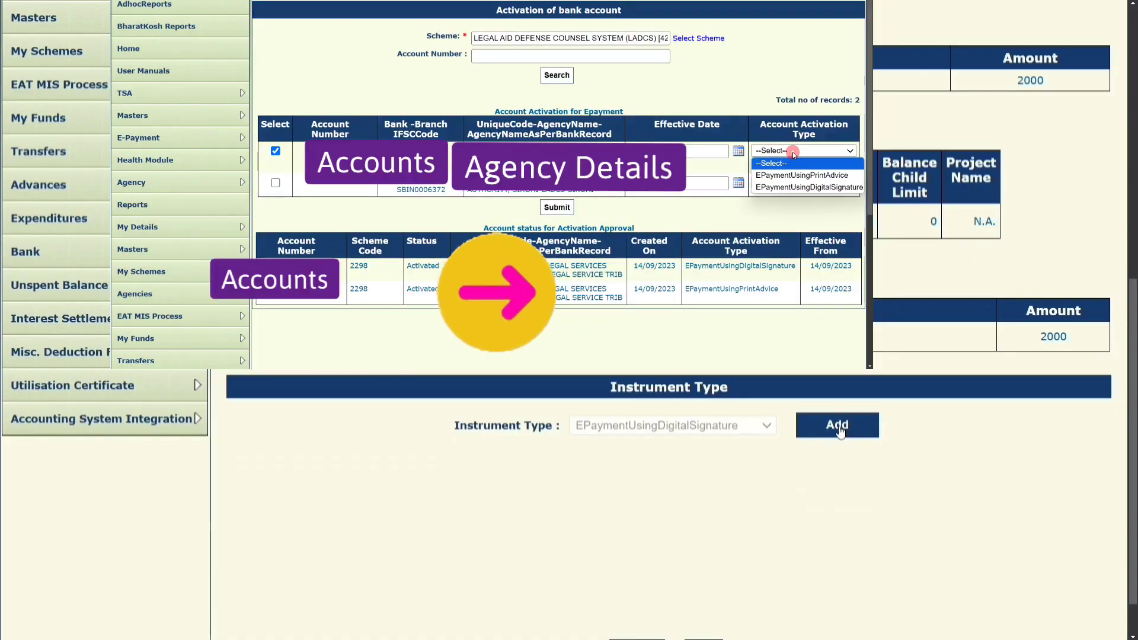
pyautogui.click(788, 181)
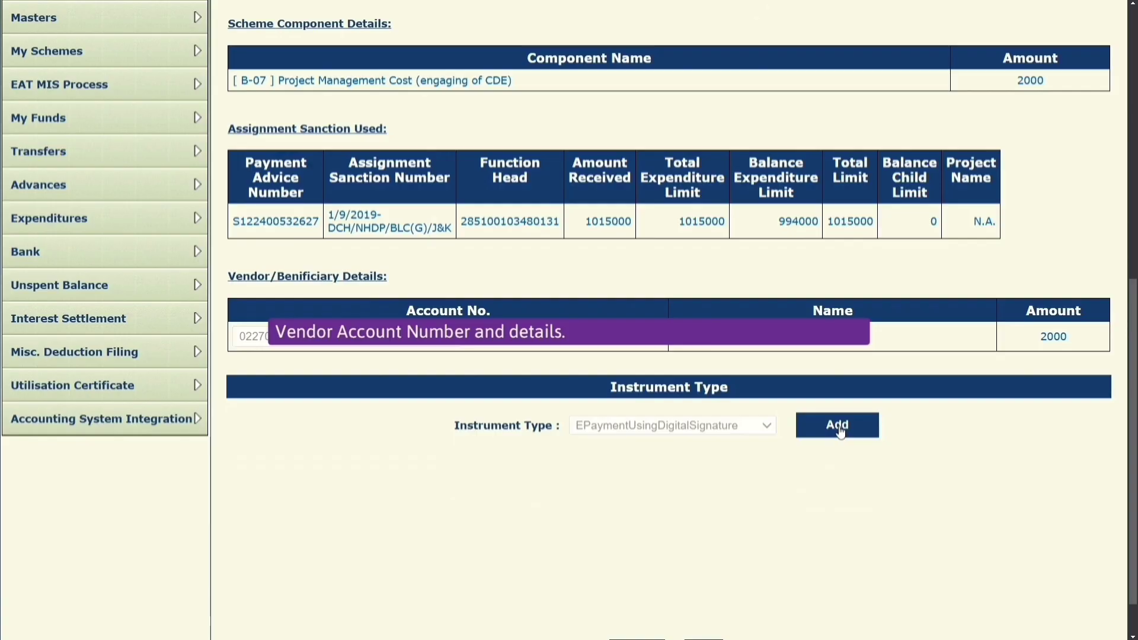
# Add the 2000 digital-signature e-payment instrument and continue to the deduction details.
pyautogui.click(838, 426)
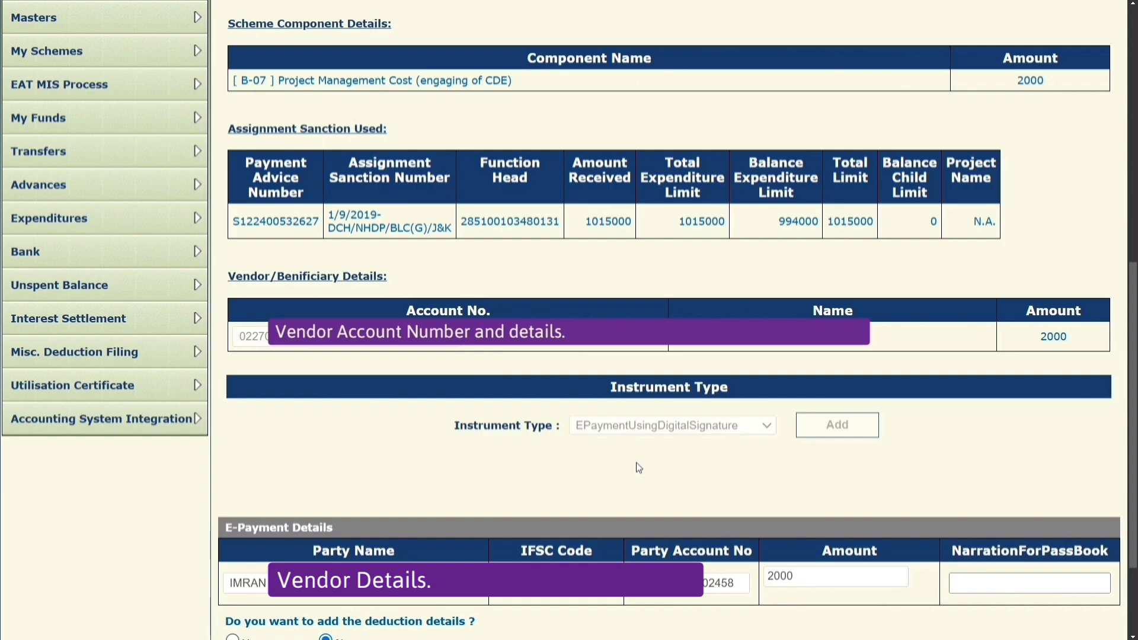
pyautogui.scroll(-3, 639, 468)
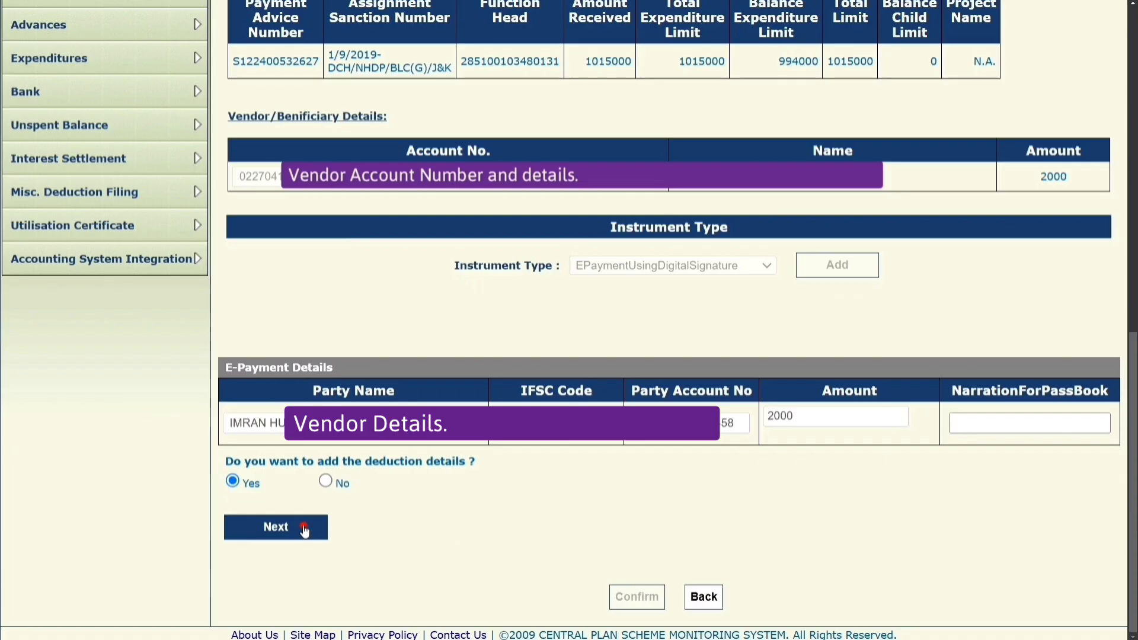
pyautogui.click(304, 527)
# Try a Central GST deduction, then confirm the payee details without deductions.
pyautogui.click(832, 467)
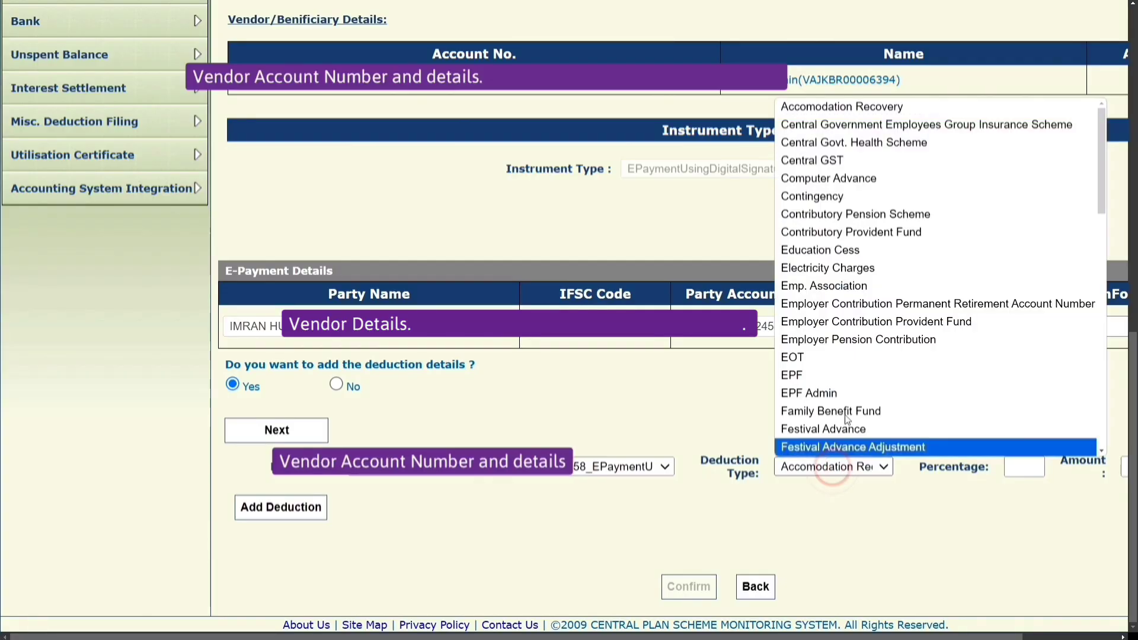
pyautogui.click(846, 159)
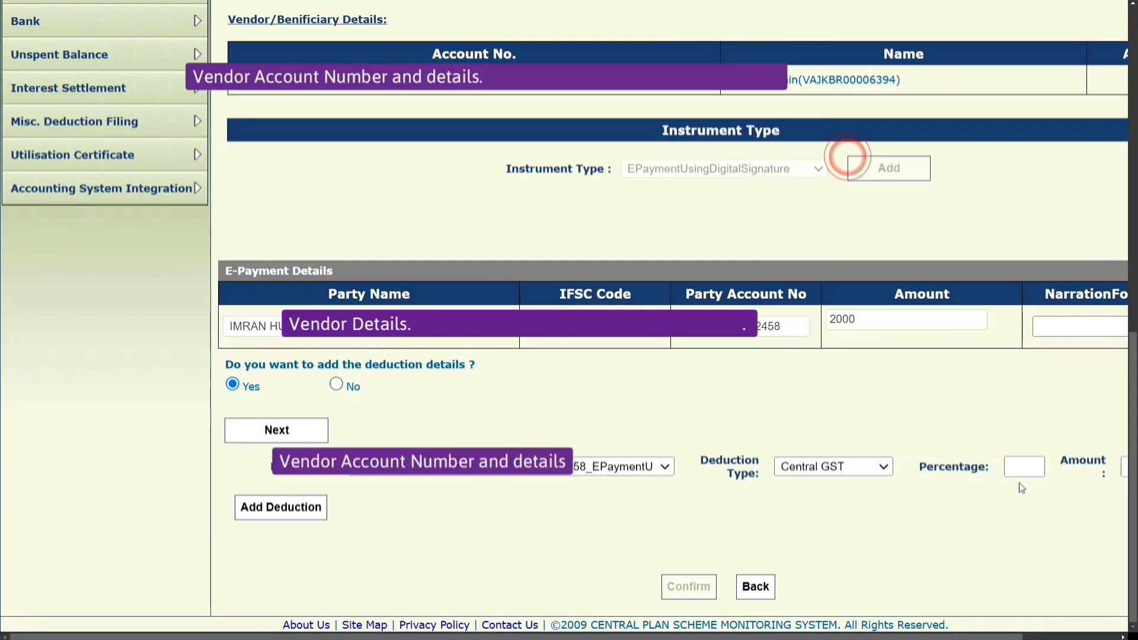
pyautogui.moveTo(840, 636); pyautogui.dragTo(940, 637)
pyautogui.click(906, 464)
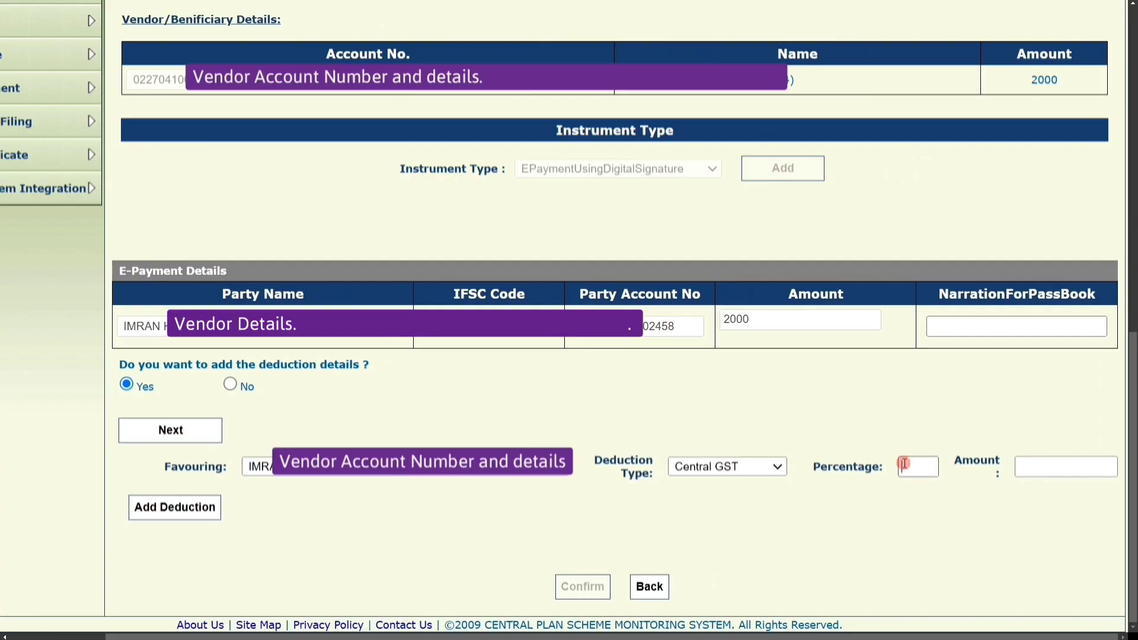
pyautogui.click(948, 520)
pyautogui.click(1024, 465)
pyautogui.click(998, 514)
pyautogui.click(211, 508)
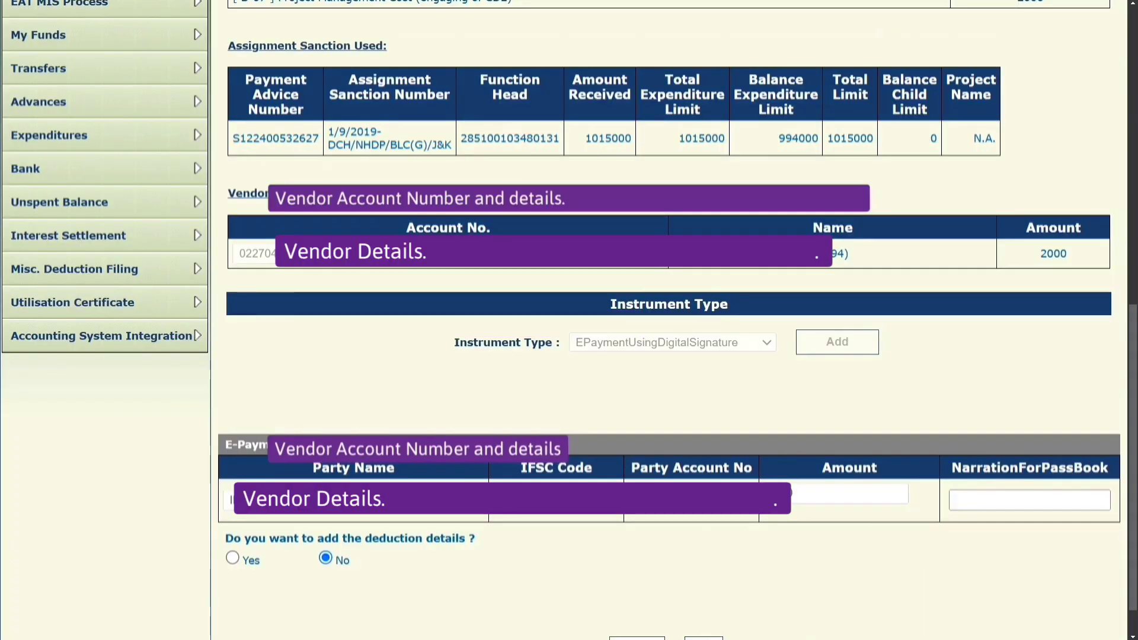
pyautogui.scroll(-1, 640, 603)
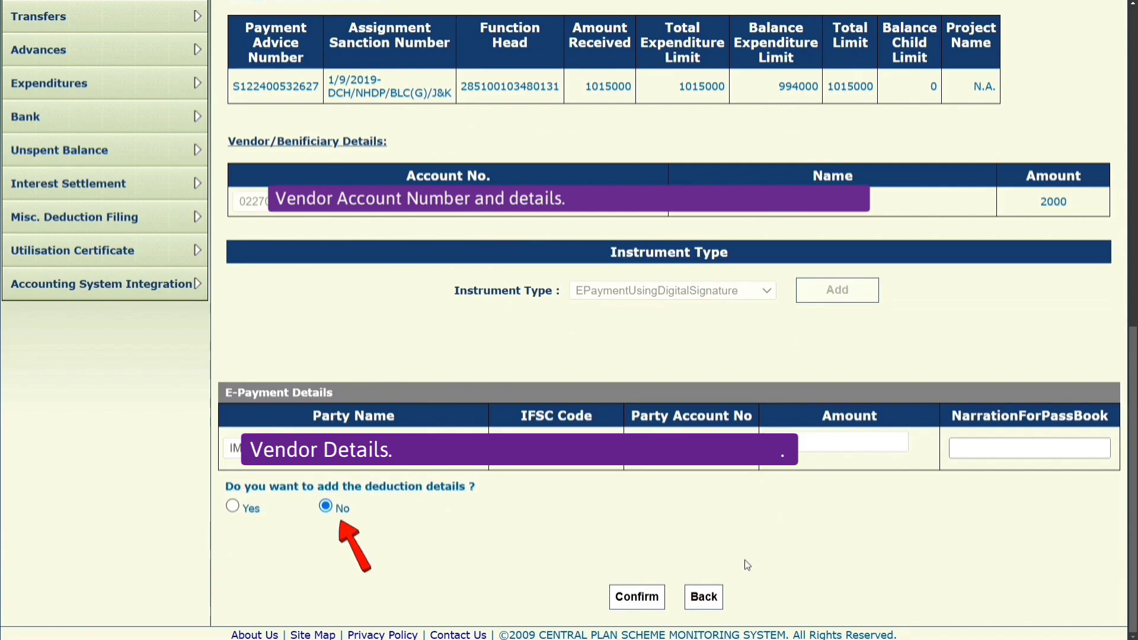
pyautogui.click(639, 598)
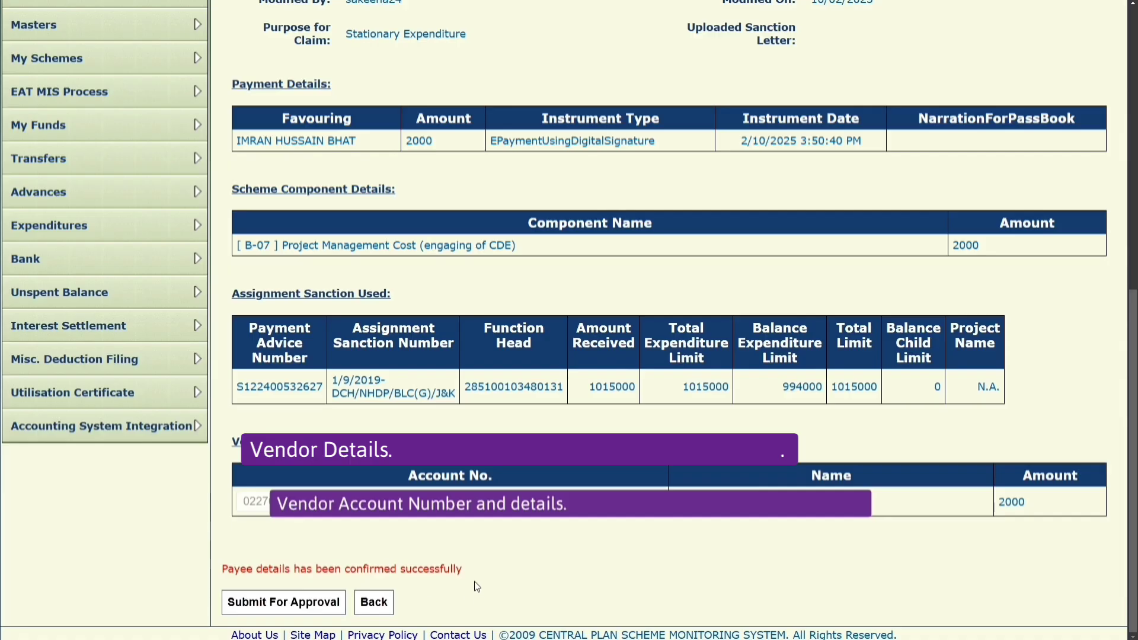
pyautogui.moveTo(474, 571); pyautogui.dragTo(222, 572)
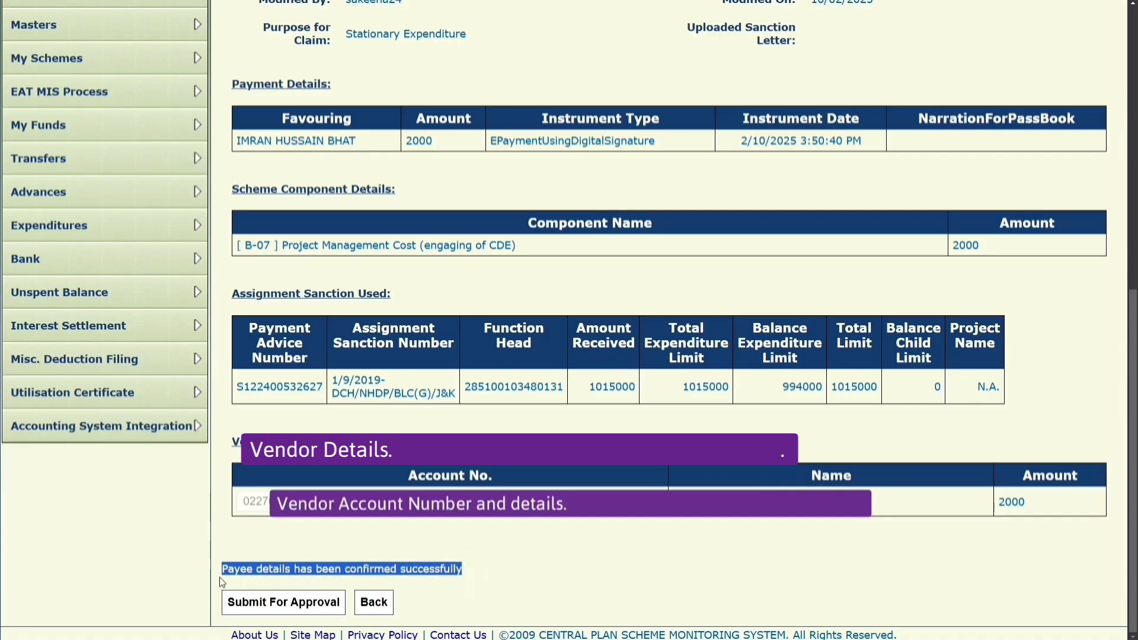
# Submit the 2000 hybrid claim to the DA user and return to the AgencyDO home page.
pyautogui.click(474, 590)
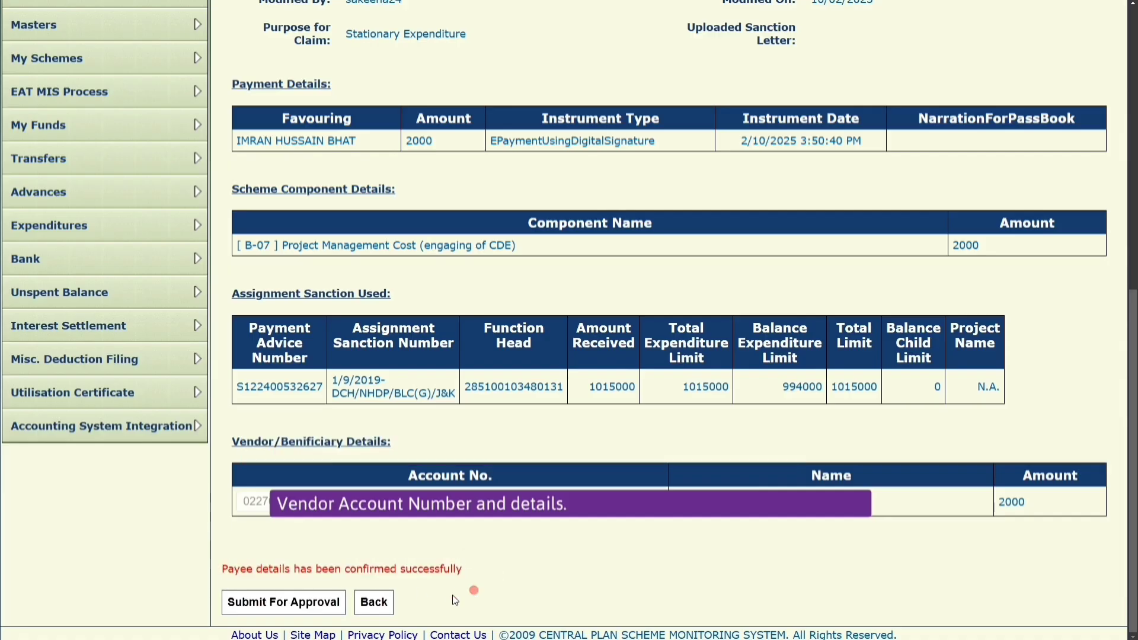
pyautogui.click(310, 605)
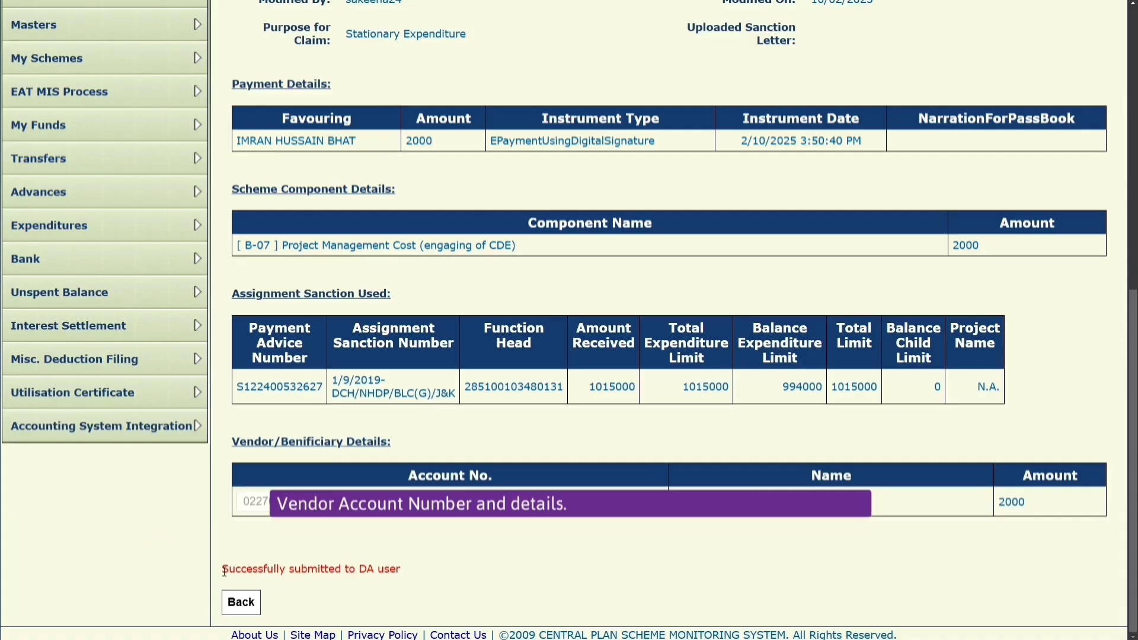
pyautogui.moveTo(224, 571); pyautogui.dragTo(401, 570)
pyautogui.click(414, 598)
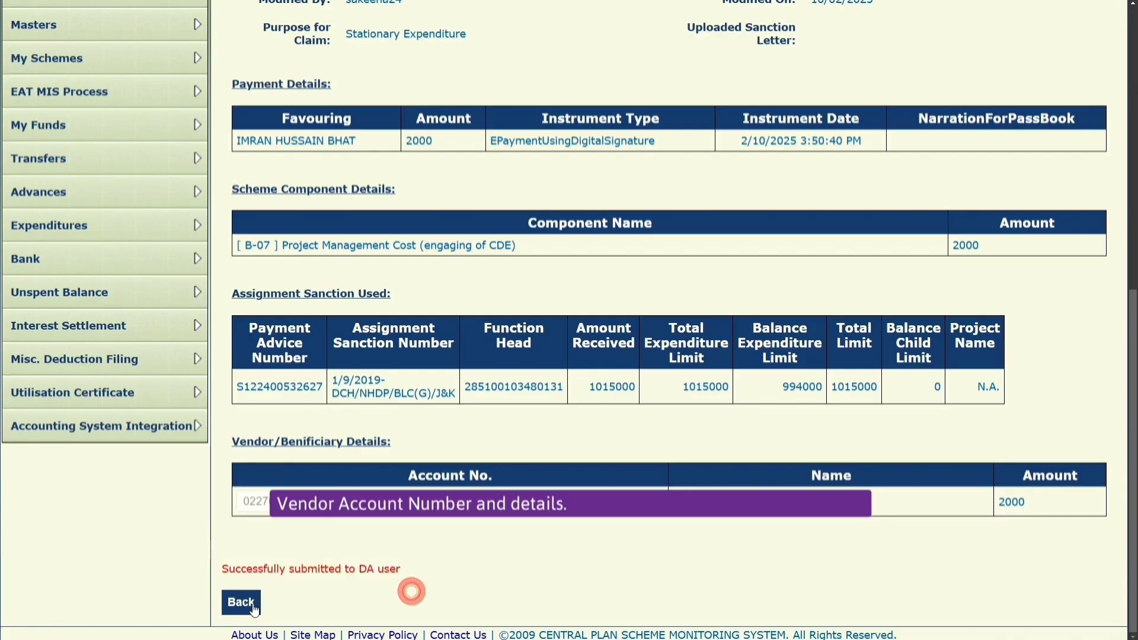
pyautogui.click(241, 603)
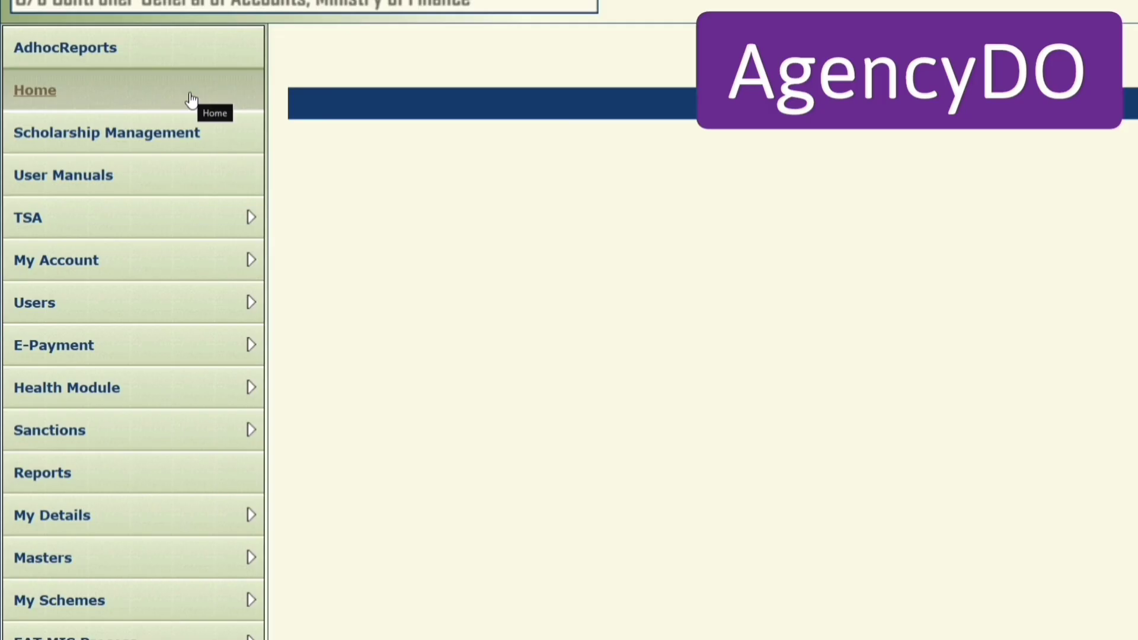
# Search Manage Hybrid Claims for the handloom scheme's bank account.
pyautogui.moveTo(221, 224)
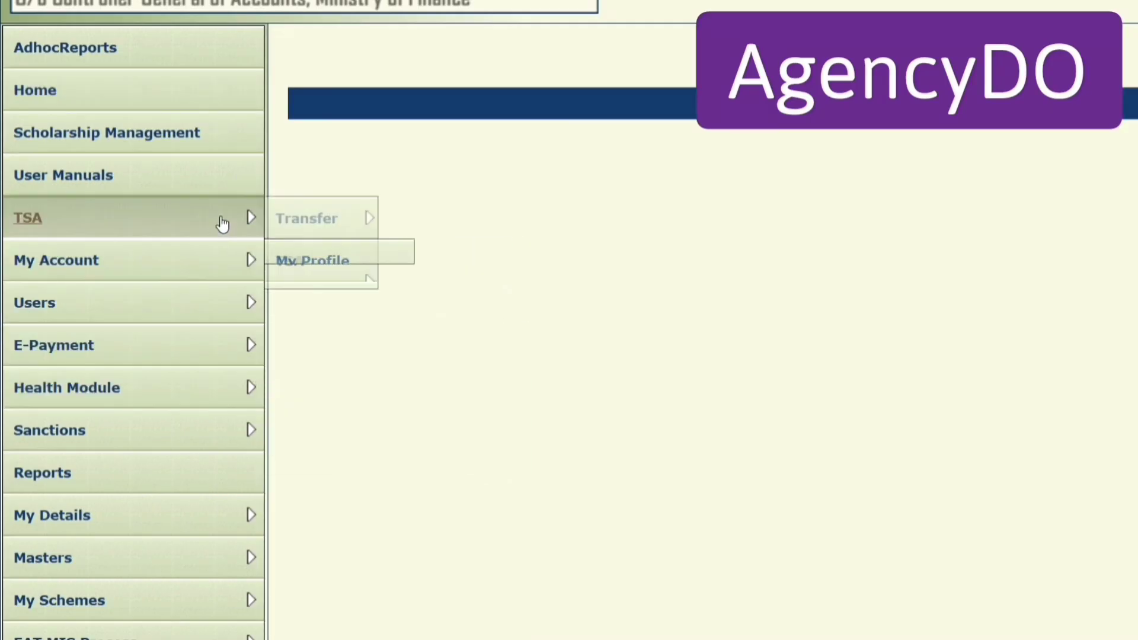
pyautogui.moveTo(437, 310)
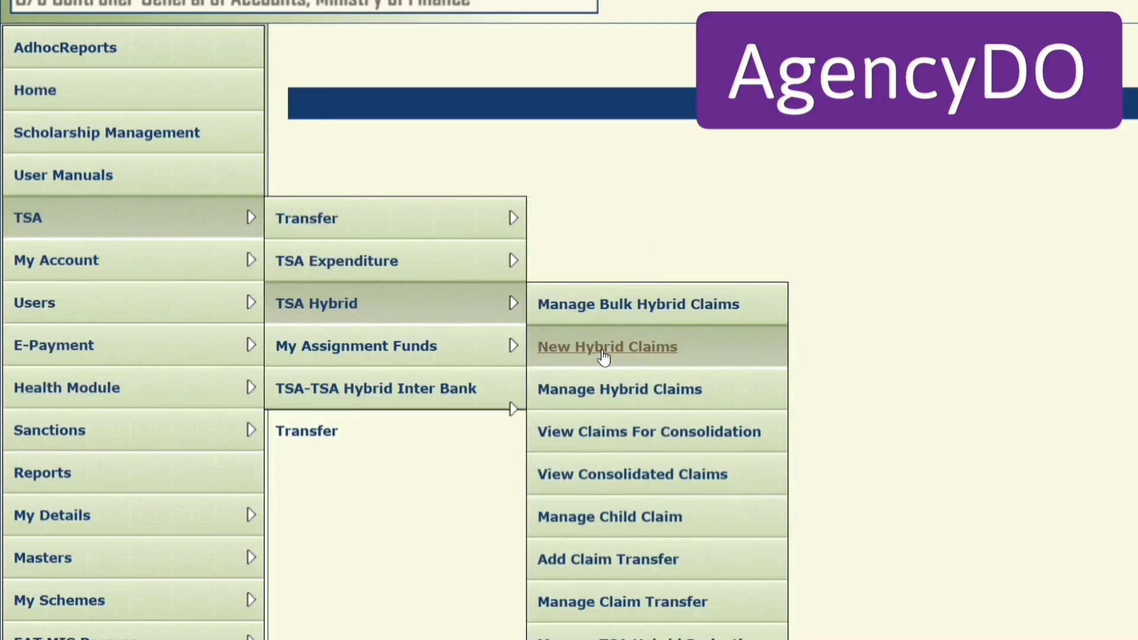
pyautogui.click(738, 391)
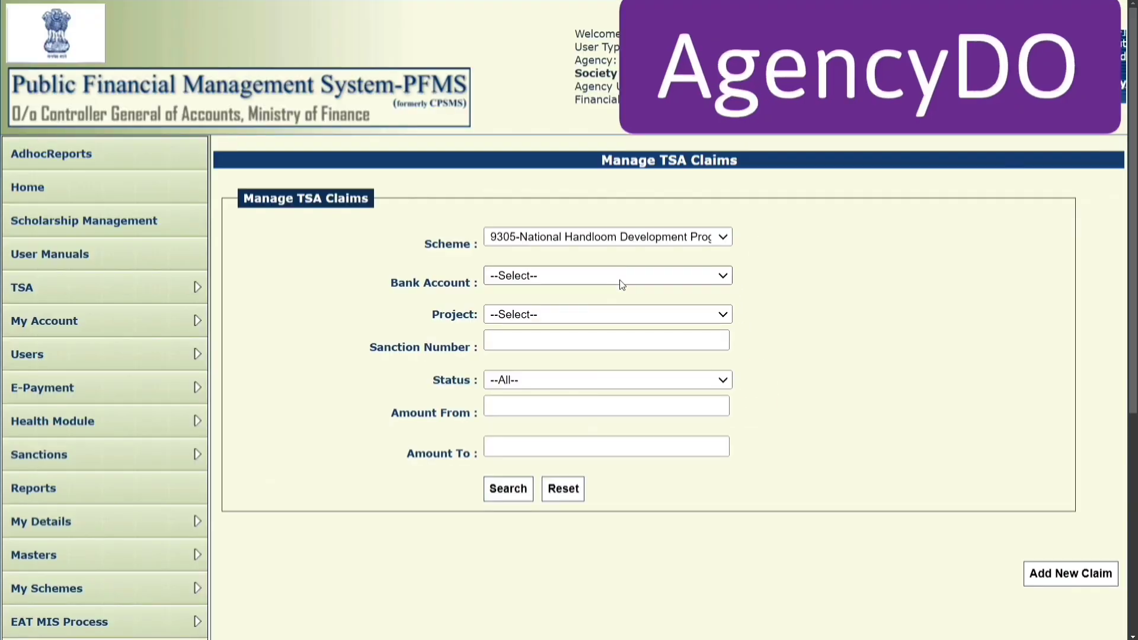
pyautogui.click(619, 277)
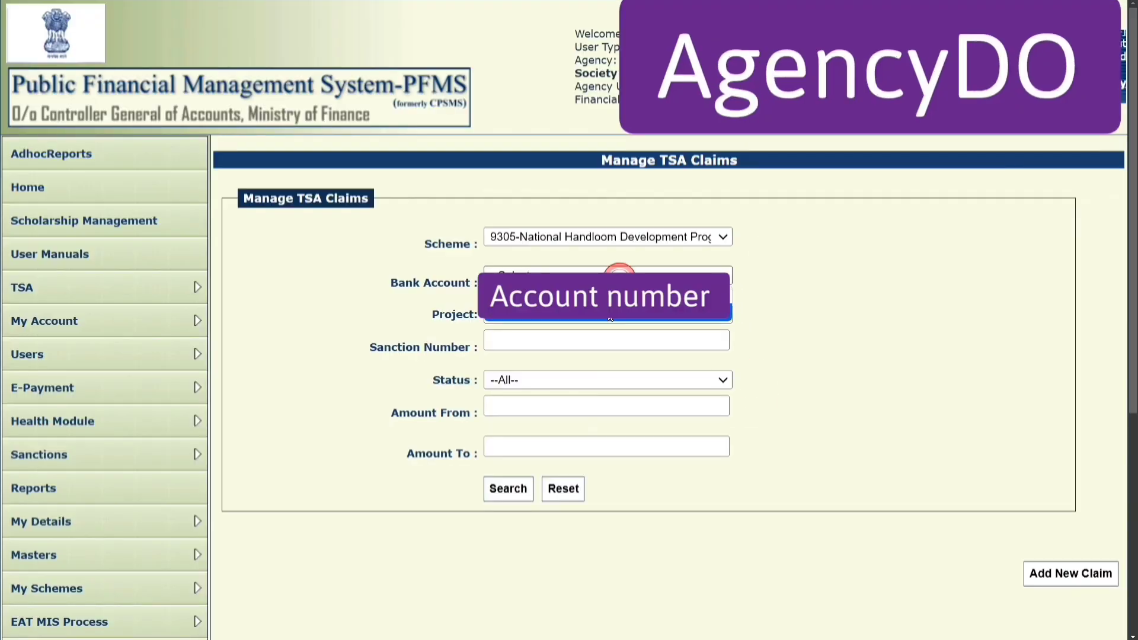
pyautogui.click(607, 312)
pyautogui.click(522, 490)
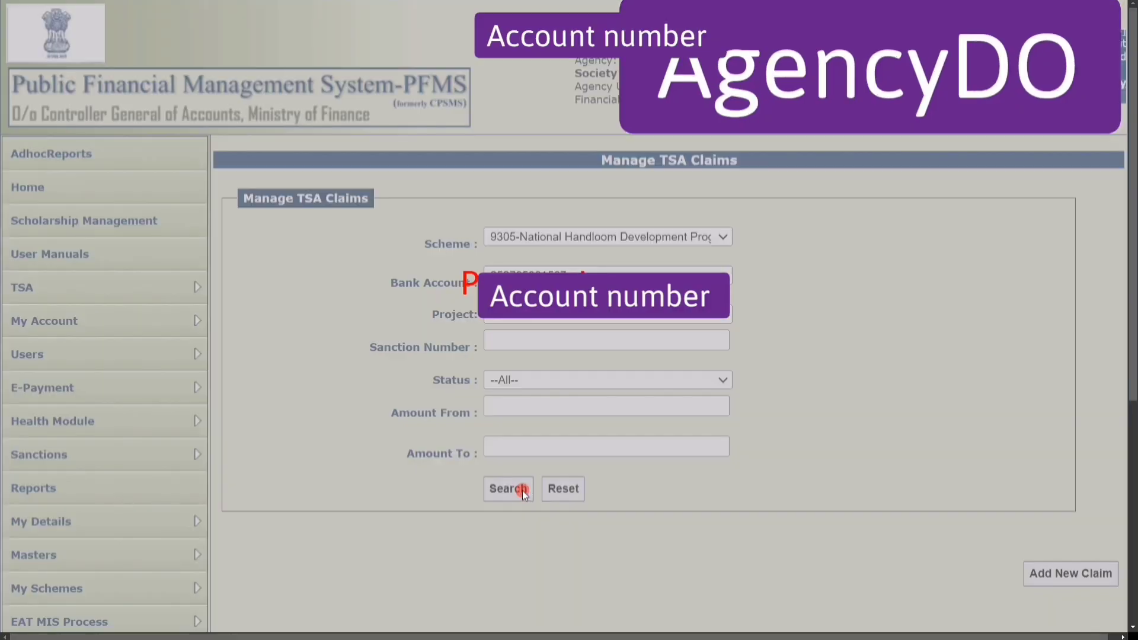
# Highlight the Submitted status of claim MHK/C/1495 for 2000, then clear the selection.
pyautogui.scroll(-4, 1107, 385)
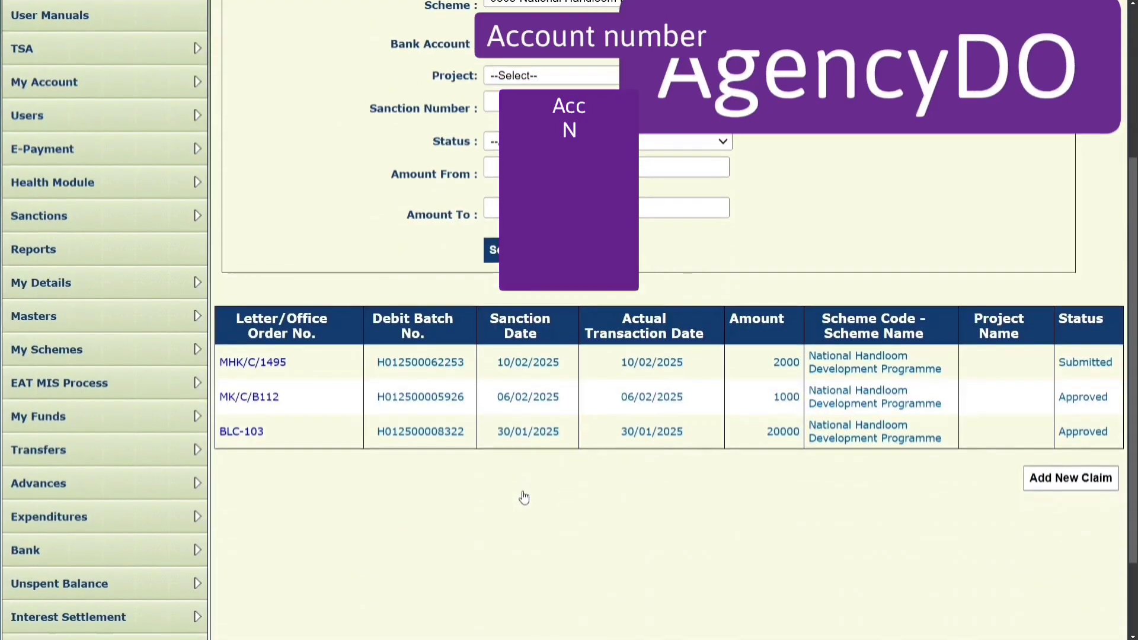
pyautogui.doubleClick(1060, 367)
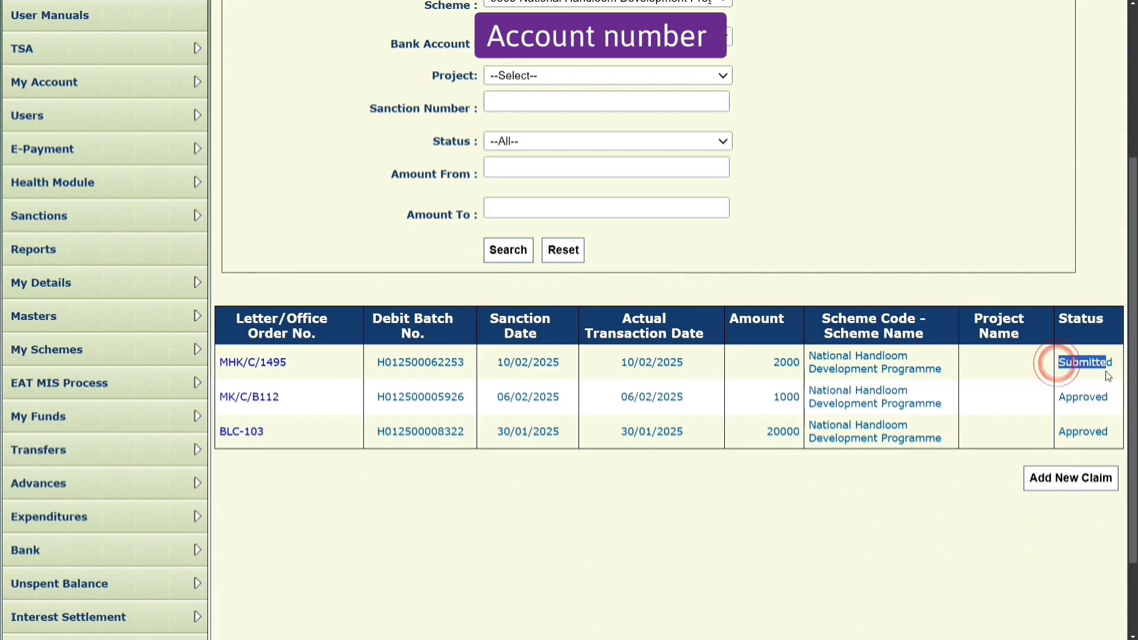
pyautogui.click(637, 521)
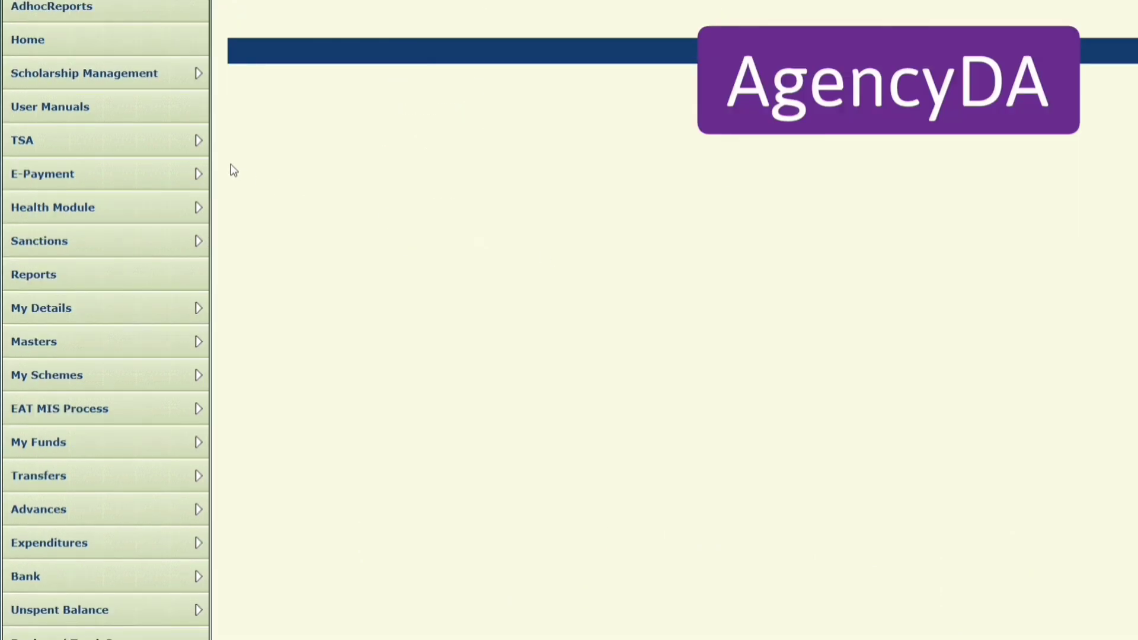
# Search Manage Hybrid Claims by the scheme's bank account and open claim MHK/C/1495.
pyautogui.moveTo(169, 153)
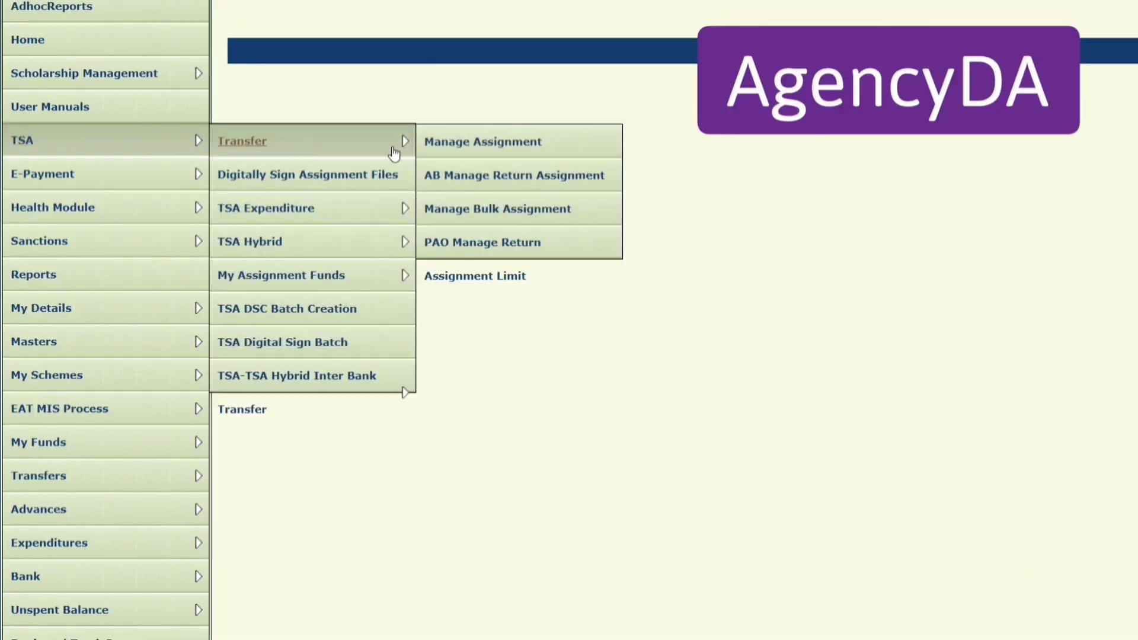
pyautogui.moveTo(400, 252)
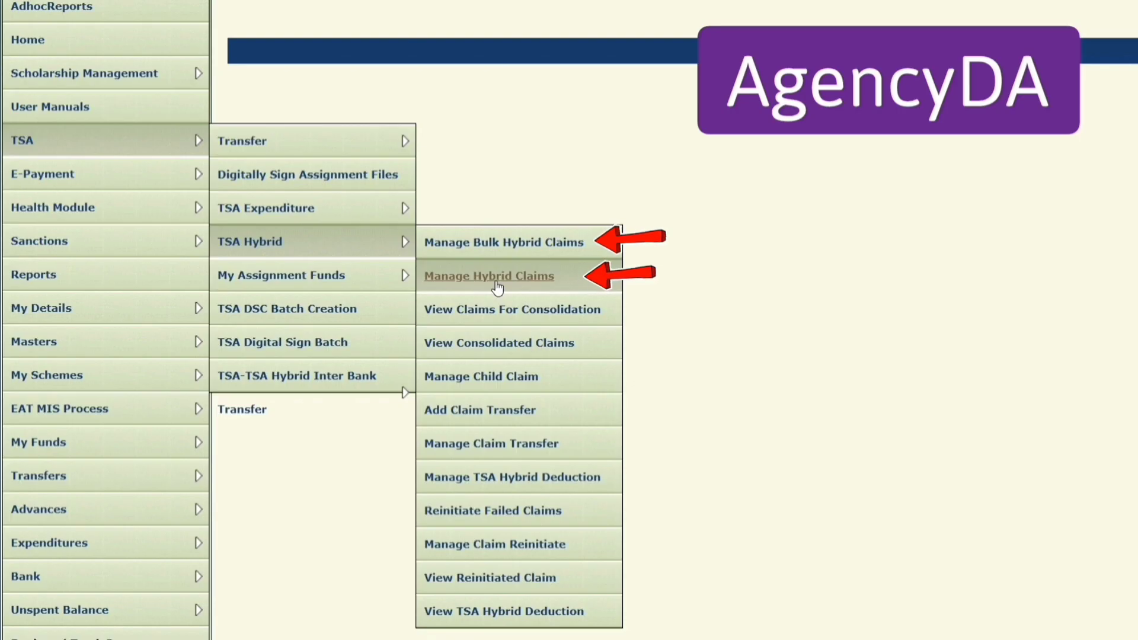
pyautogui.click(588, 280)
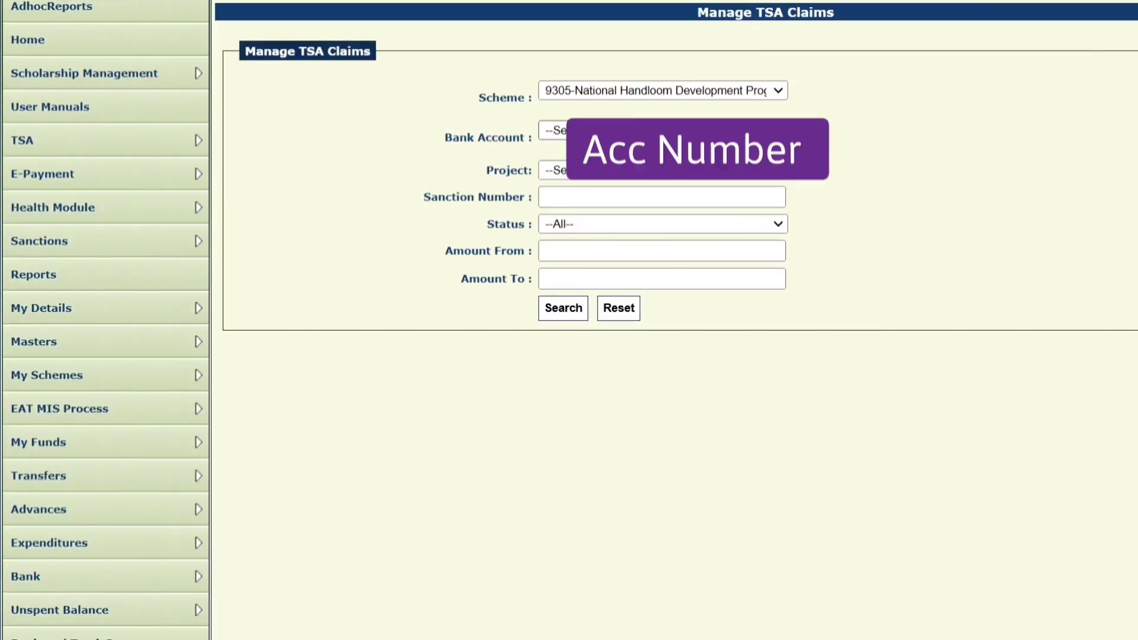
pyautogui.click(736, 131)
pyautogui.click(554, 169)
pyautogui.click(568, 306)
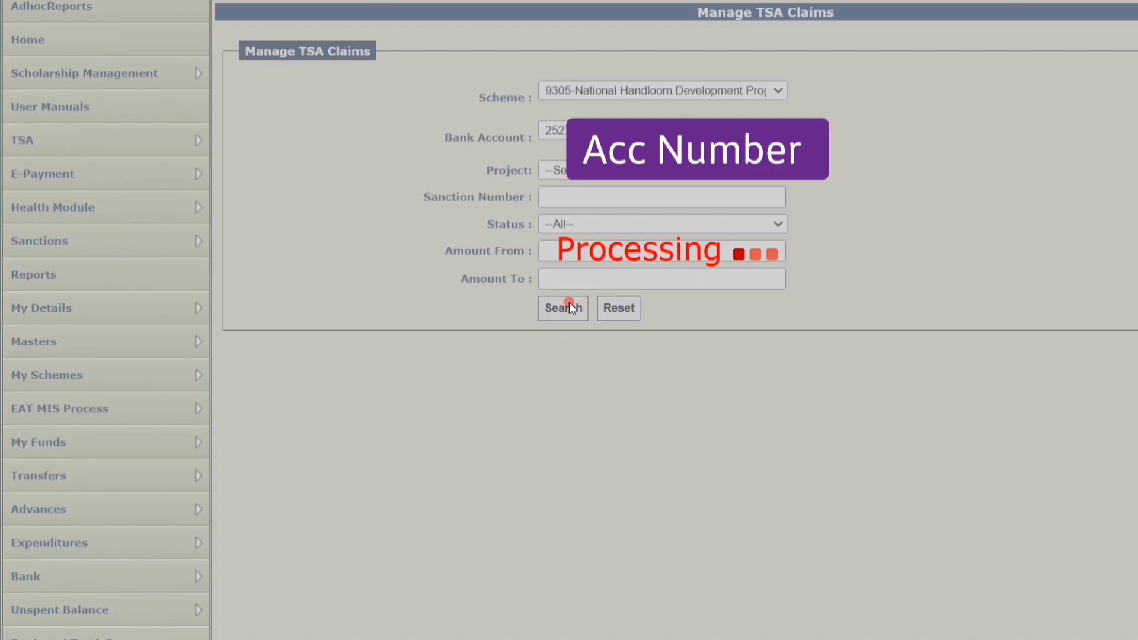
pyautogui.click(77, 423)
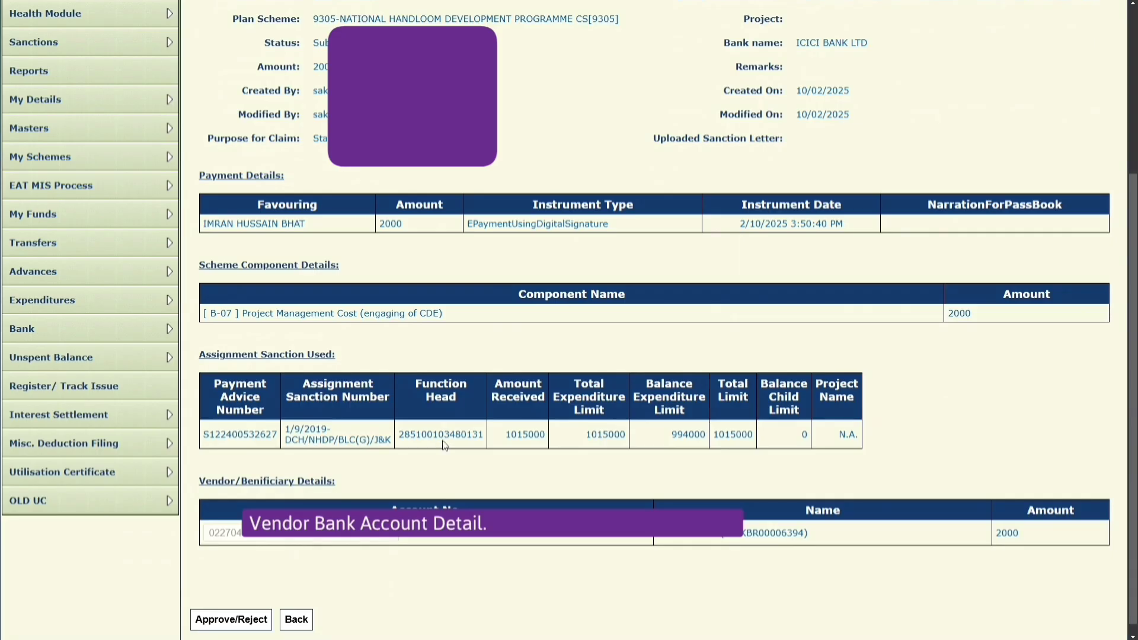
# Approve claim MHK/C/1495 with the remark 'Approved' and highlight the success message.
pyautogui.scroll(-1, 249, 587)
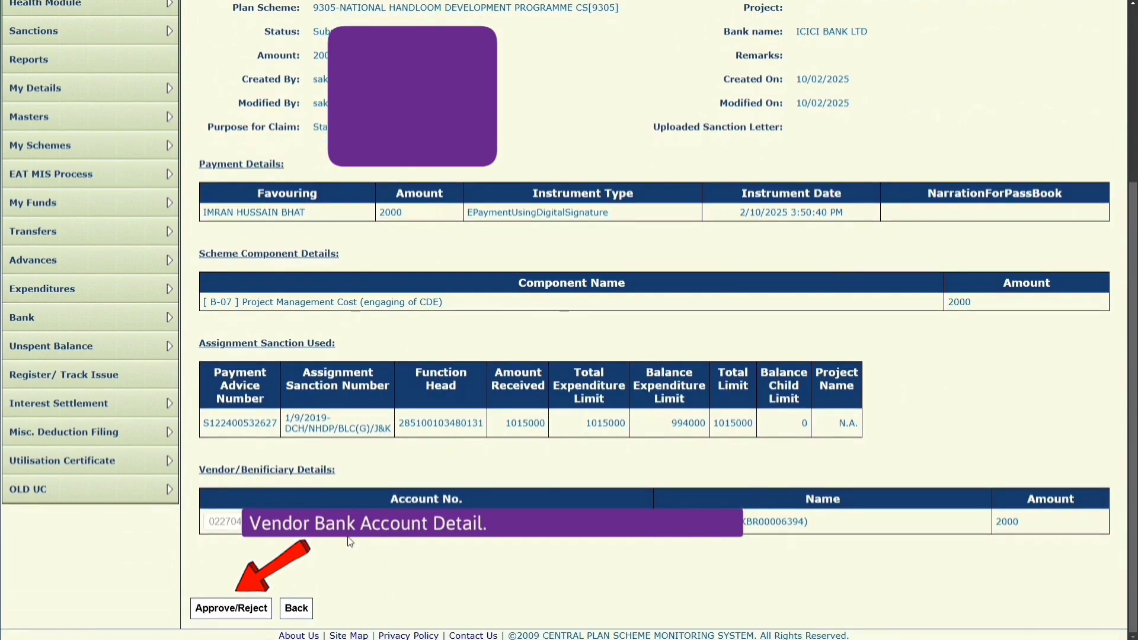
pyautogui.click(232, 608)
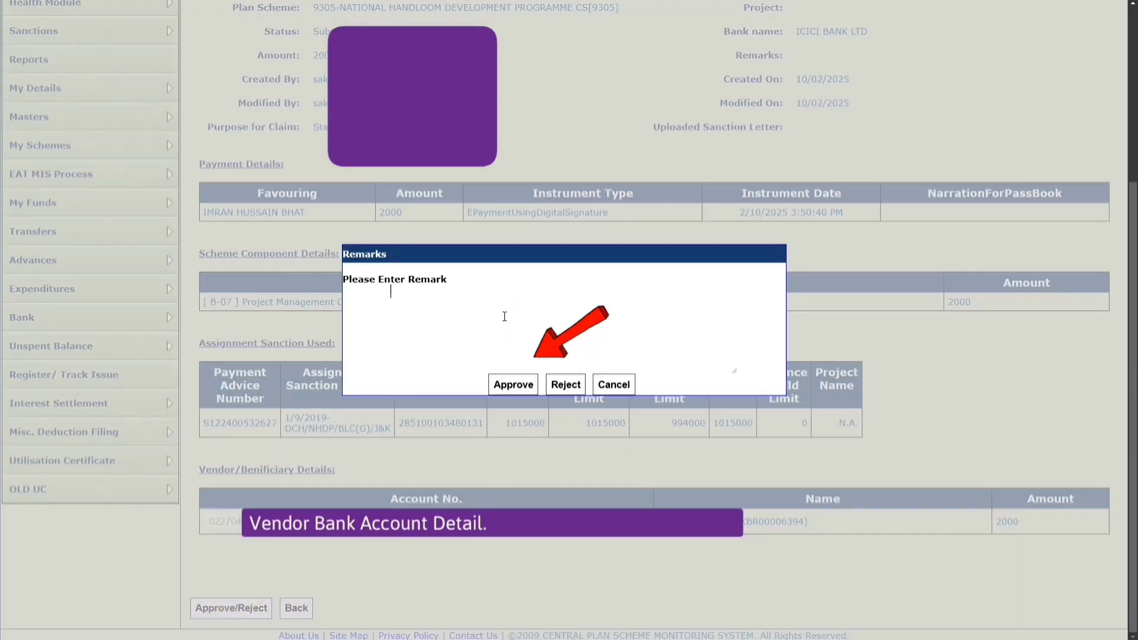
pyautogui.write('Approved')
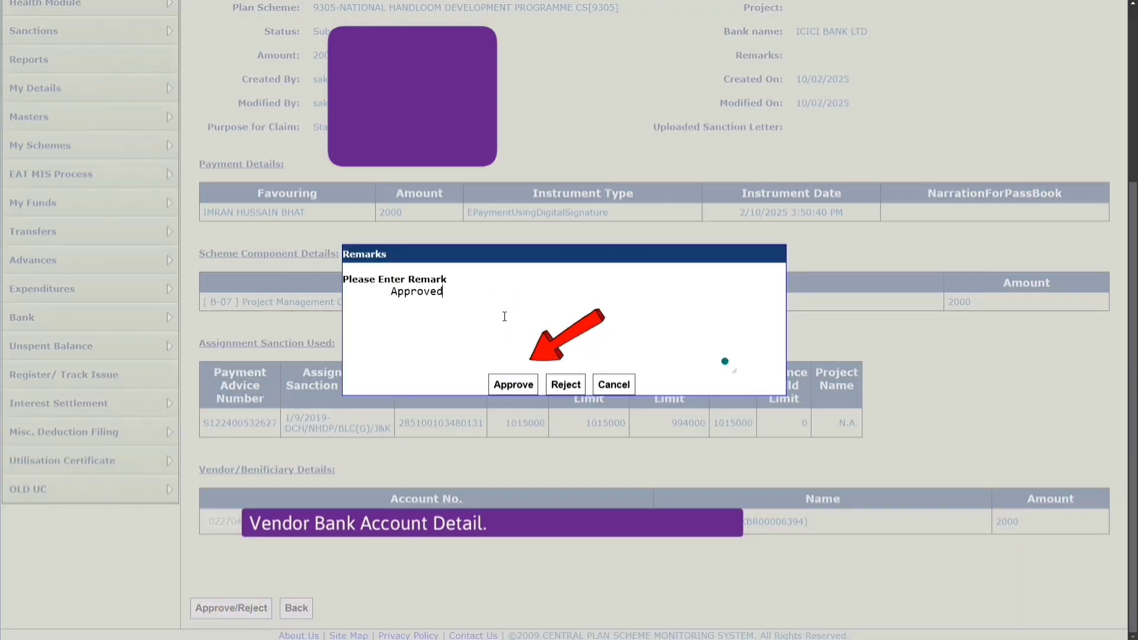
pyautogui.click(513, 385)
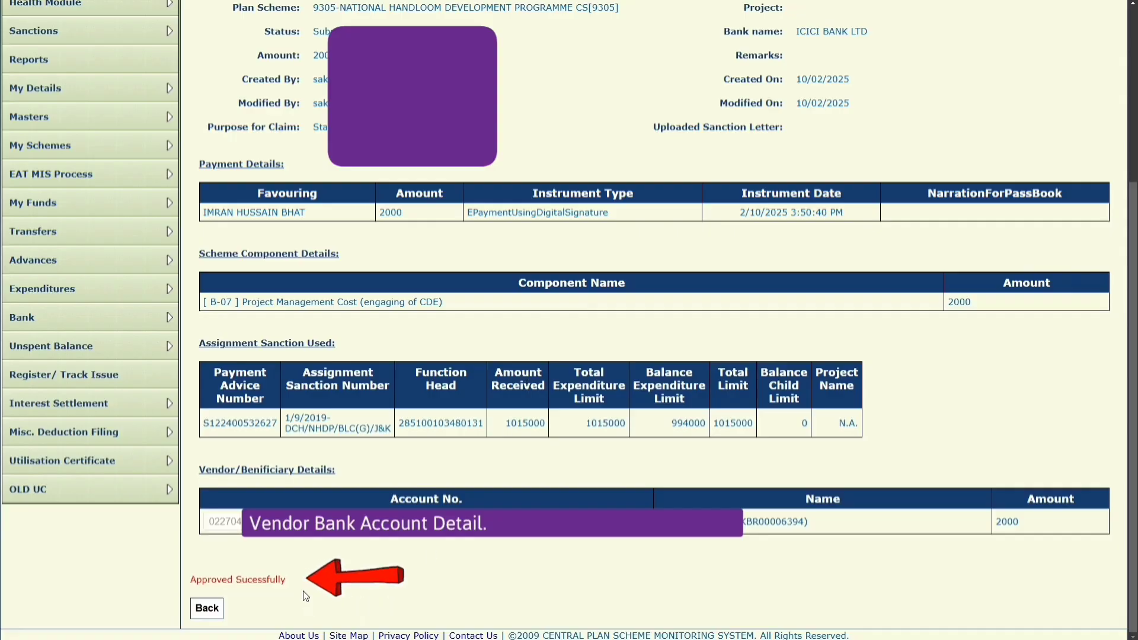
pyautogui.moveTo(290, 580); pyautogui.dragTo(192, 584)
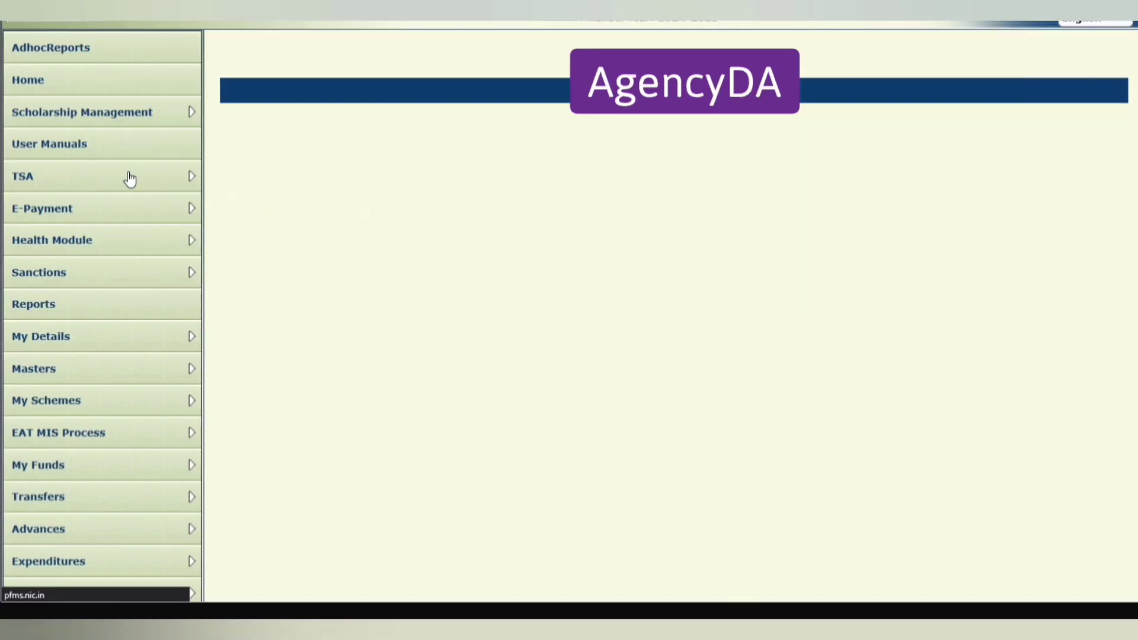
# Filter Digitally Sign files by module TSAHybridClaim and select payment file 639TSAPAYREQ1002202568.xml.
pyautogui.moveTo(188, 183)
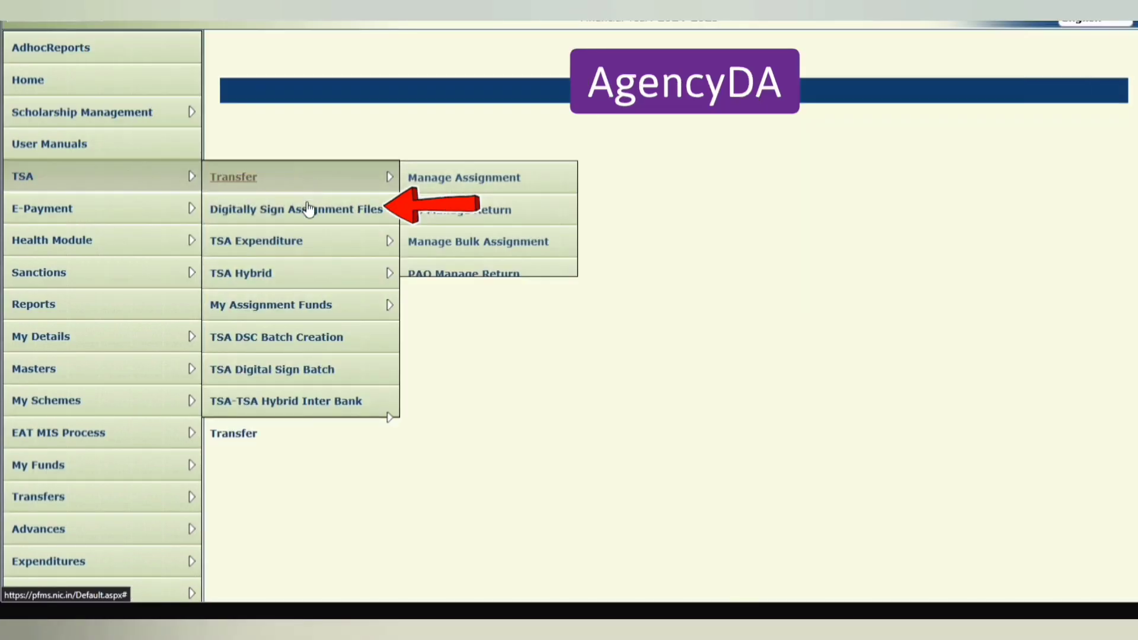
pyautogui.click(351, 214)
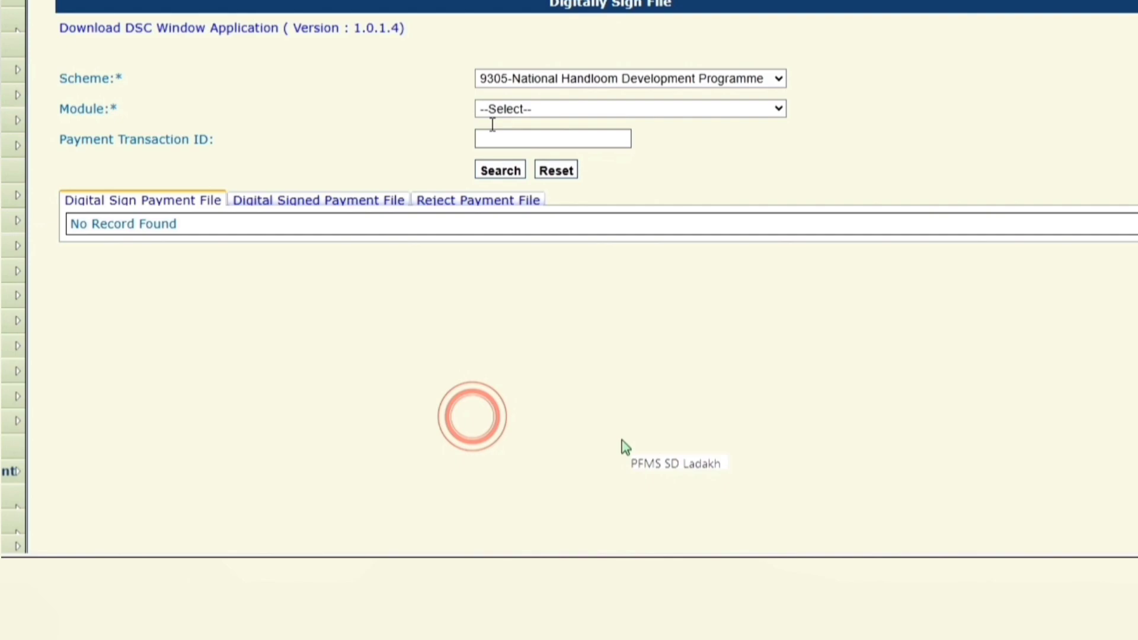
pyautogui.click(508, 109)
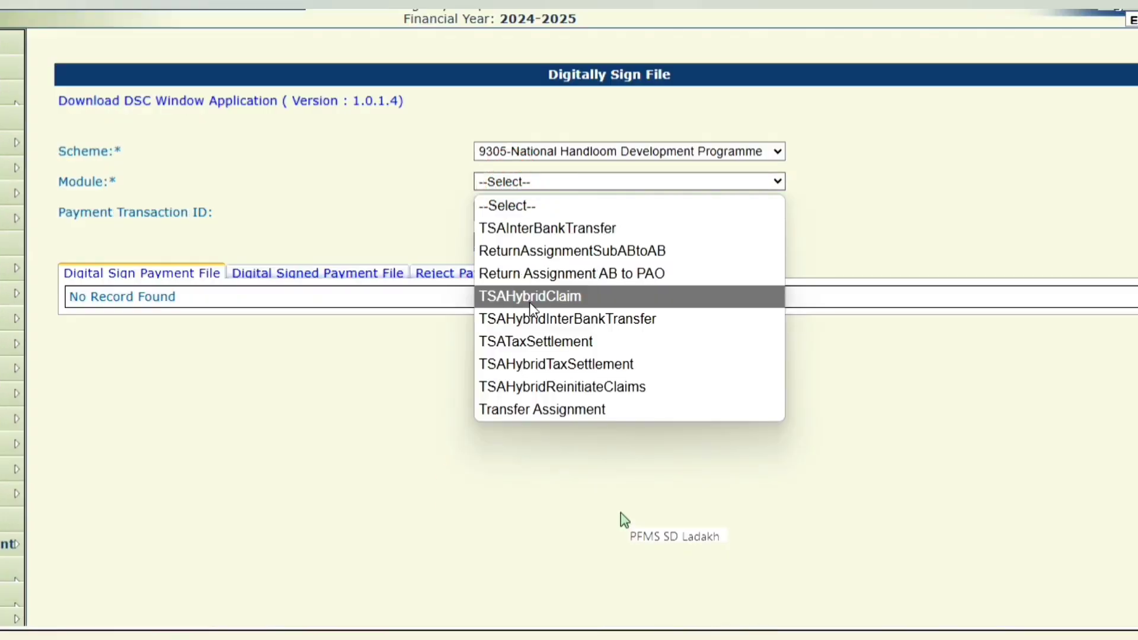
pyautogui.click(531, 305)
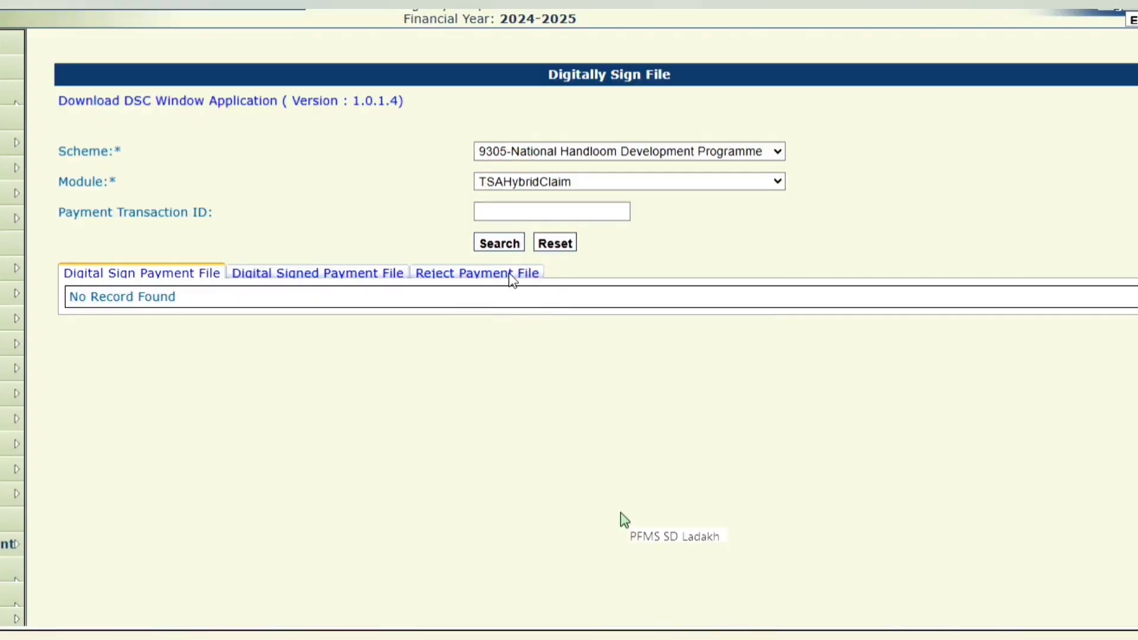
pyautogui.click(496, 244)
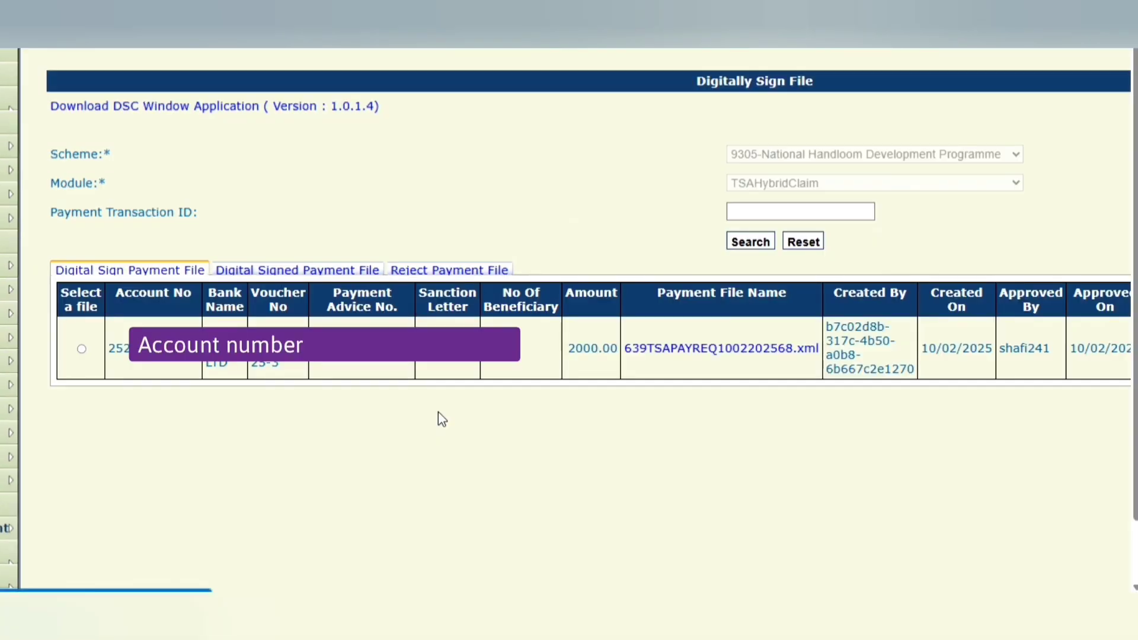
pyautogui.click(471, 591)
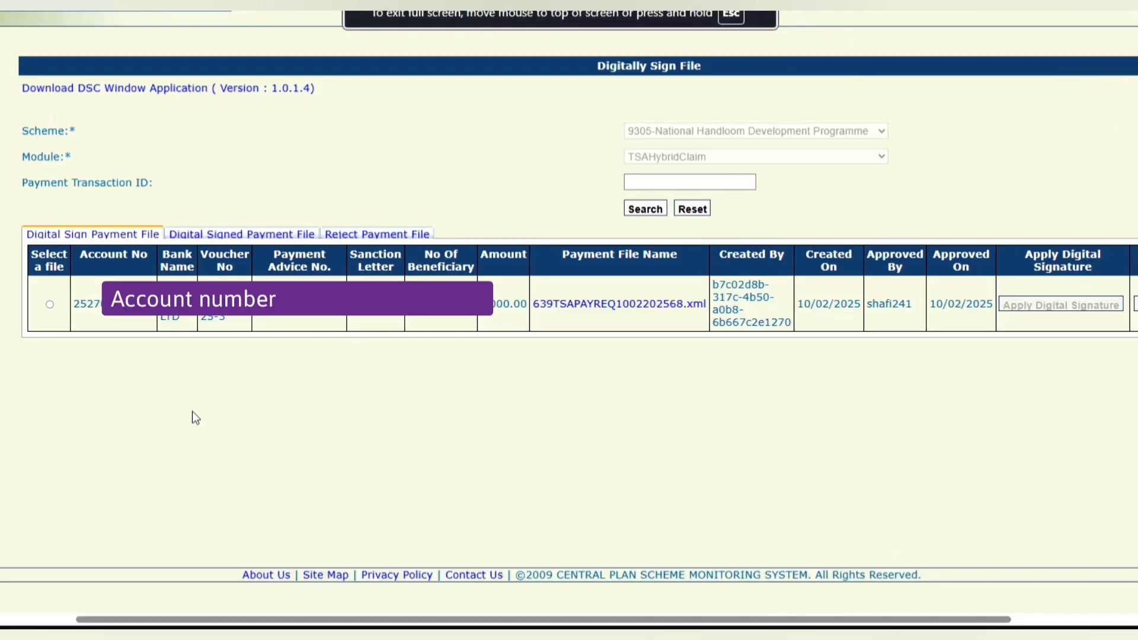
pyautogui.click(49, 305)
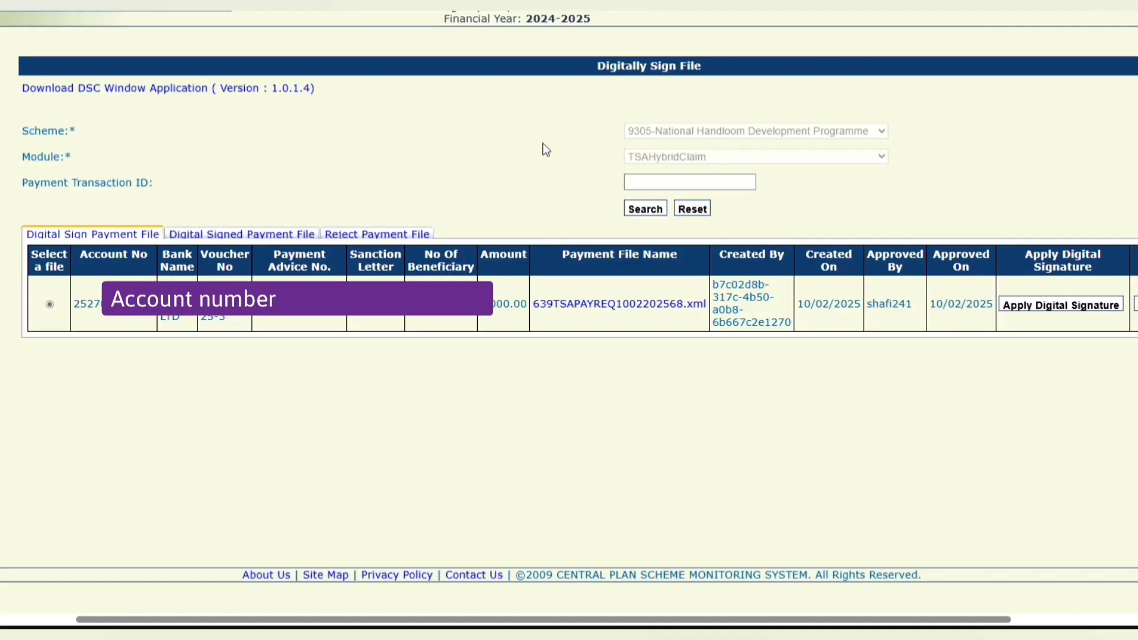
# Sign the chosen payment file with the DSC certificate using the authentication PIN.
pyautogui.click(1018, 306)
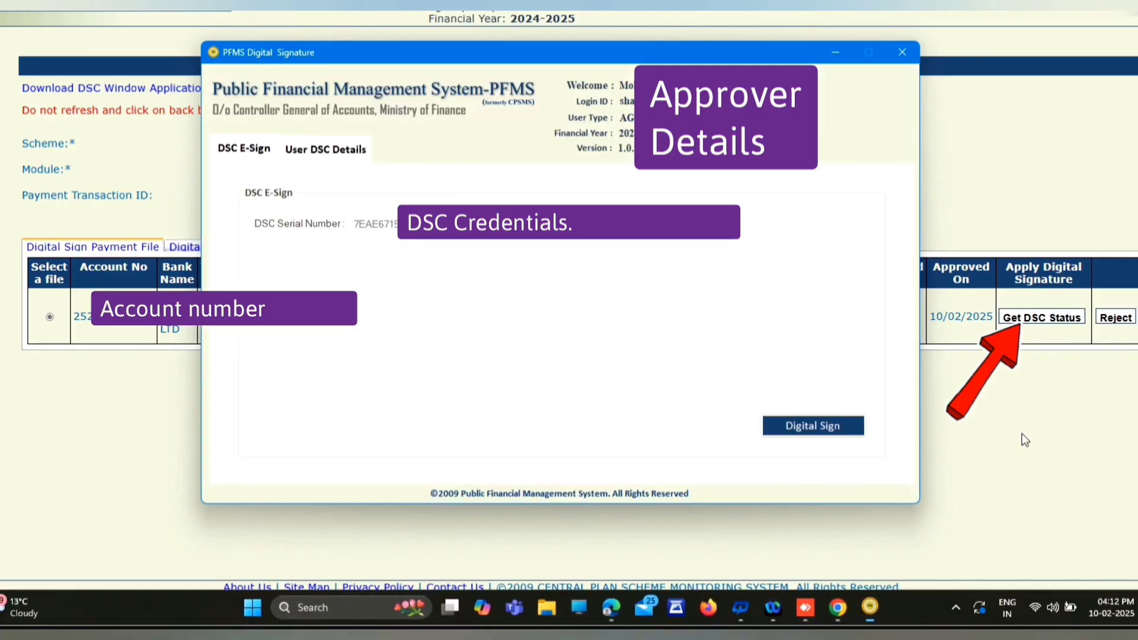
pyautogui.click(795, 426)
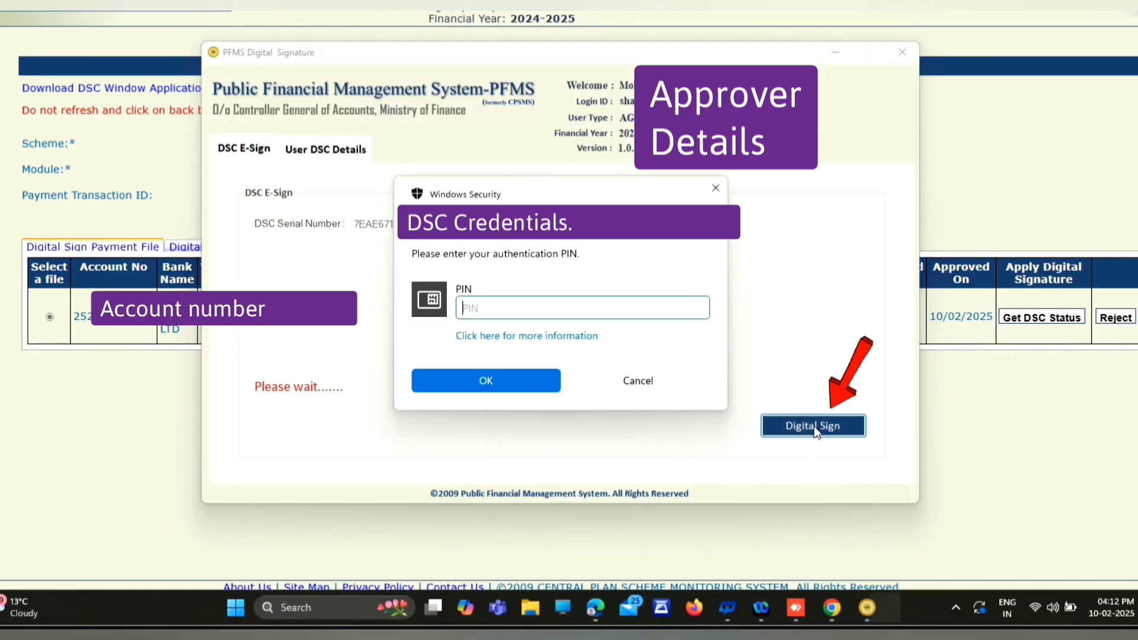
pyautogui.write('•')
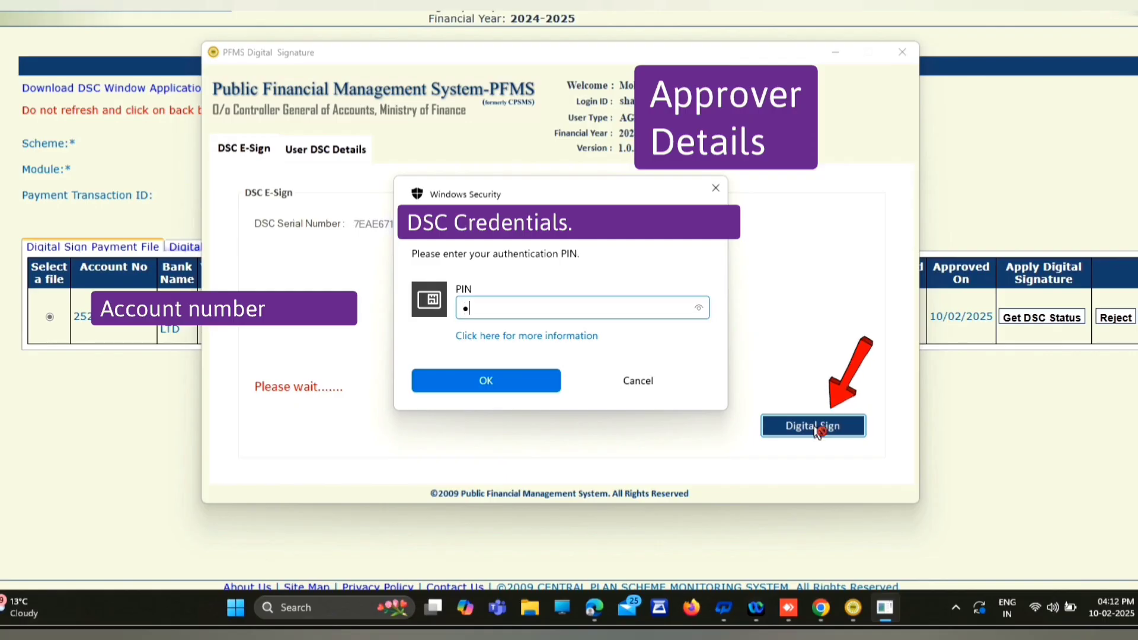
pyautogui.write('••••')
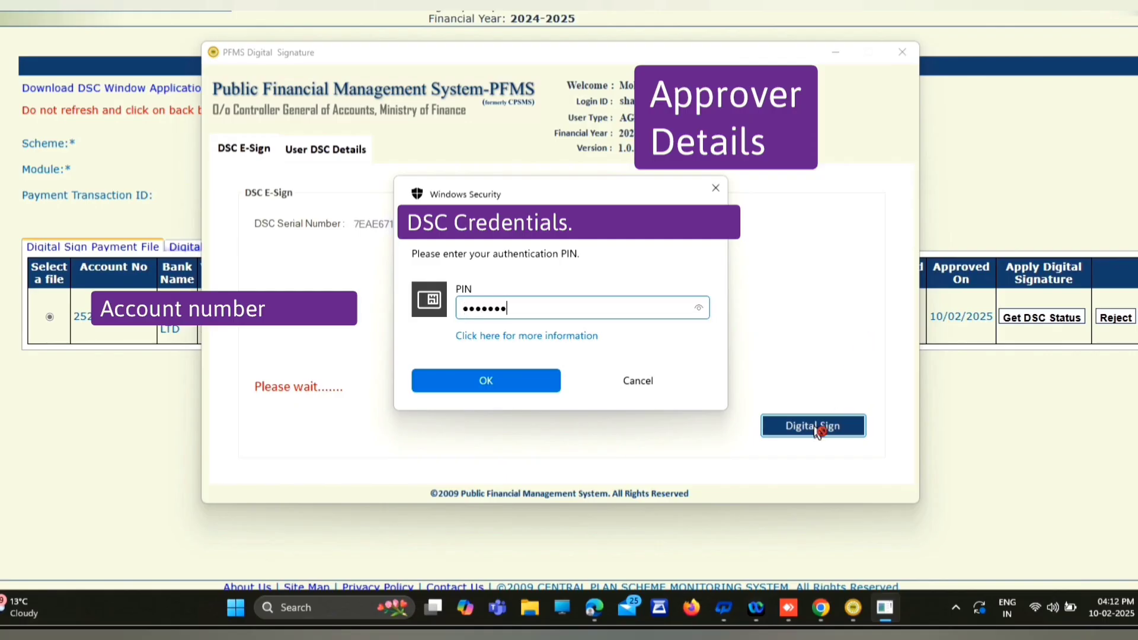
pyautogui.click(506, 382)
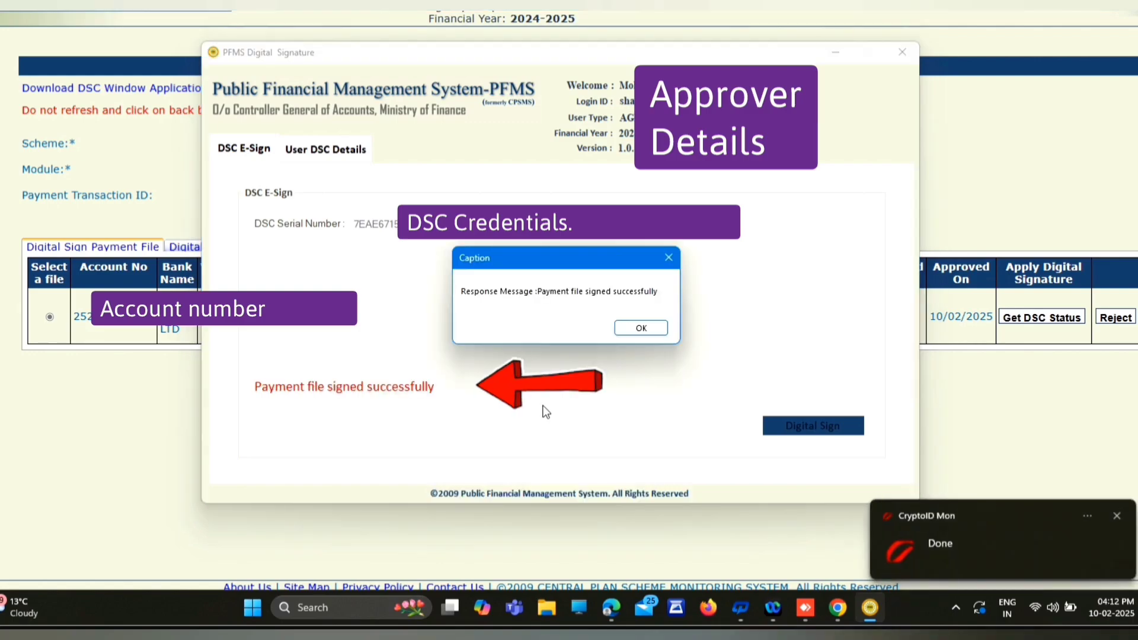
pyautogui.click(645, 328)
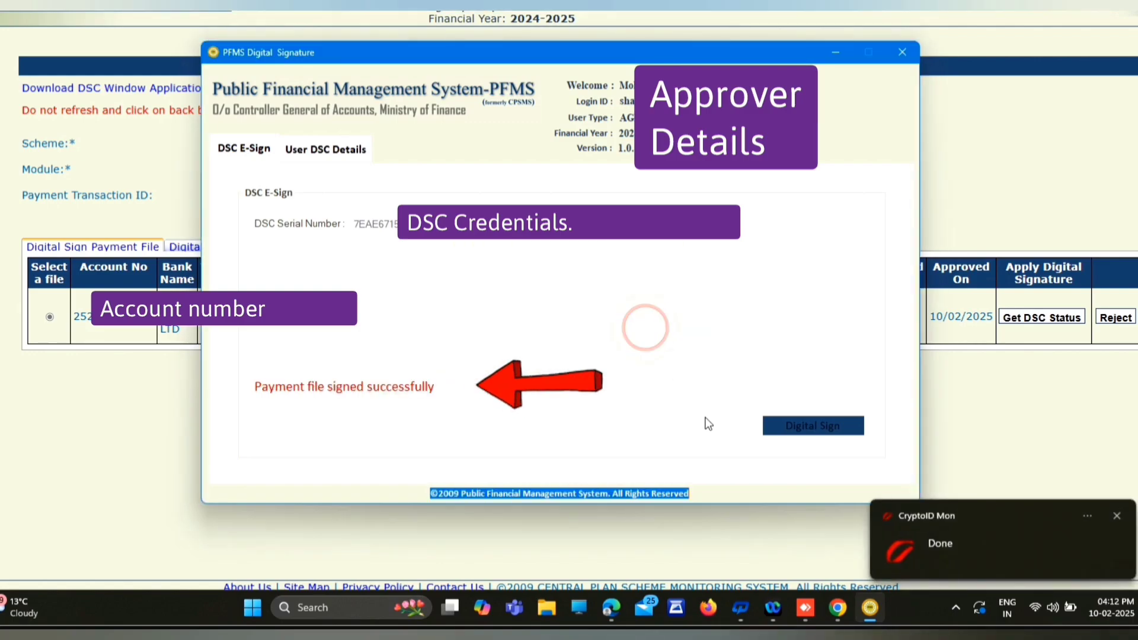
pyautogui.click(904, 52)
# Get the DSC status and confirm the file is listed under Digital Signed Payment File.
pyautogui.click(1042, 318)
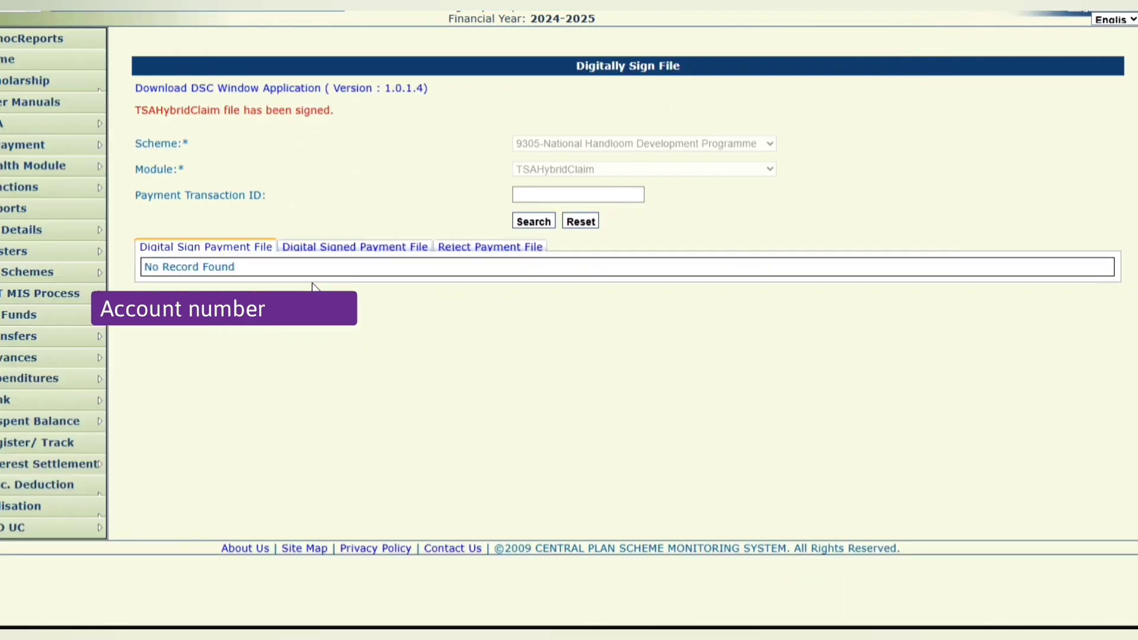
pyautogui.click(340, 249)
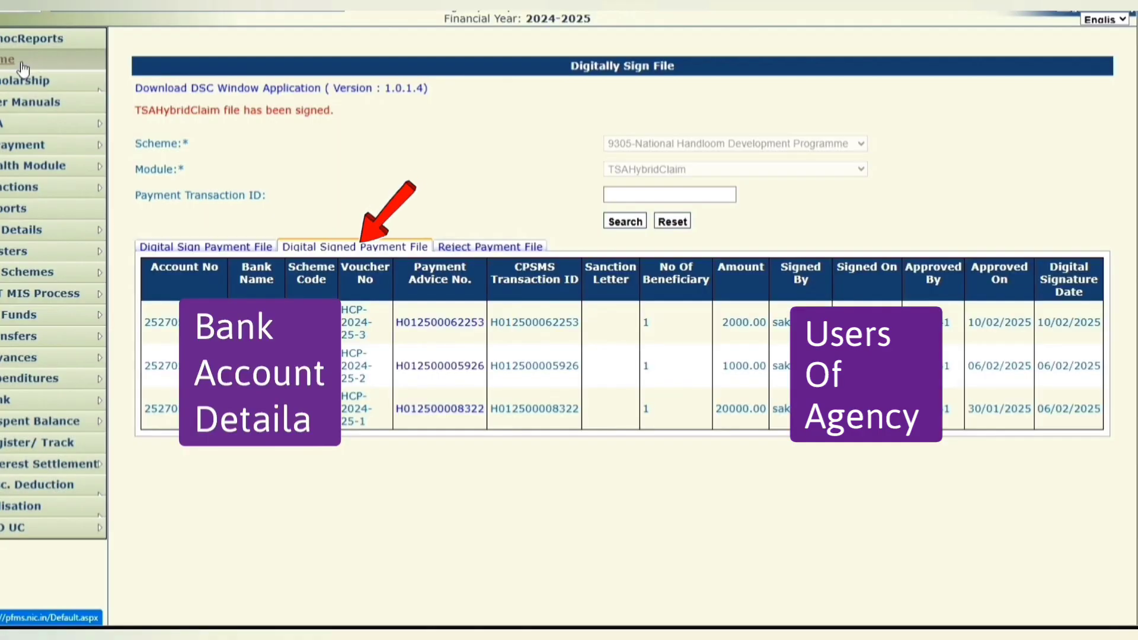
pyautogui.click(23, 65)
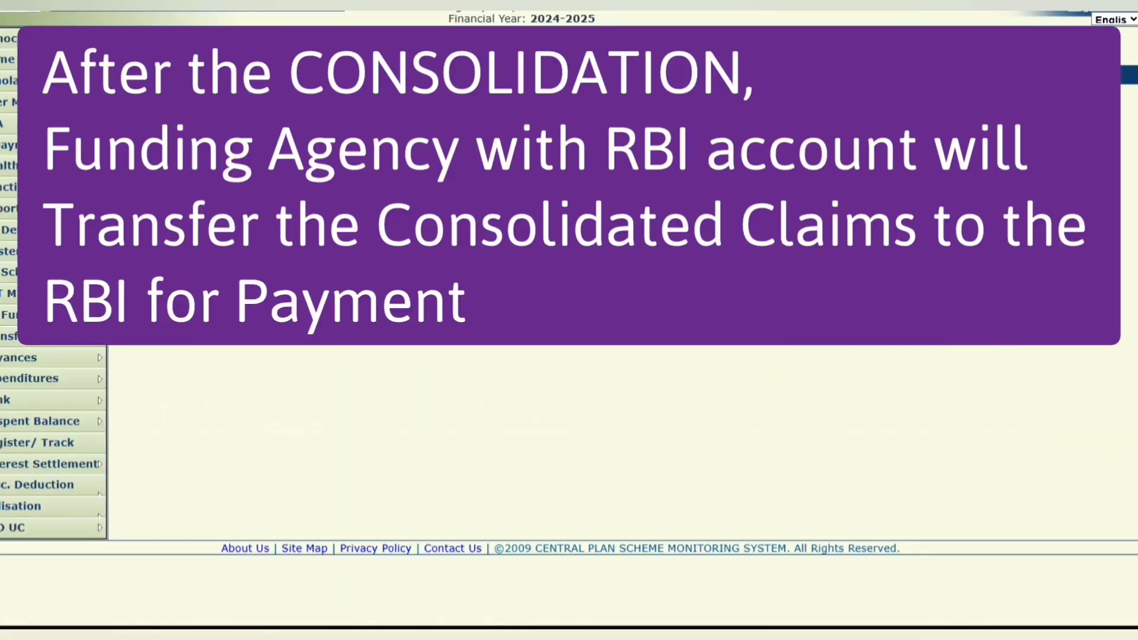
# Open the reports home page and show the TSA Hybrid submenu with Track Your Claim Report.
pyautogui.click(1079, 10)
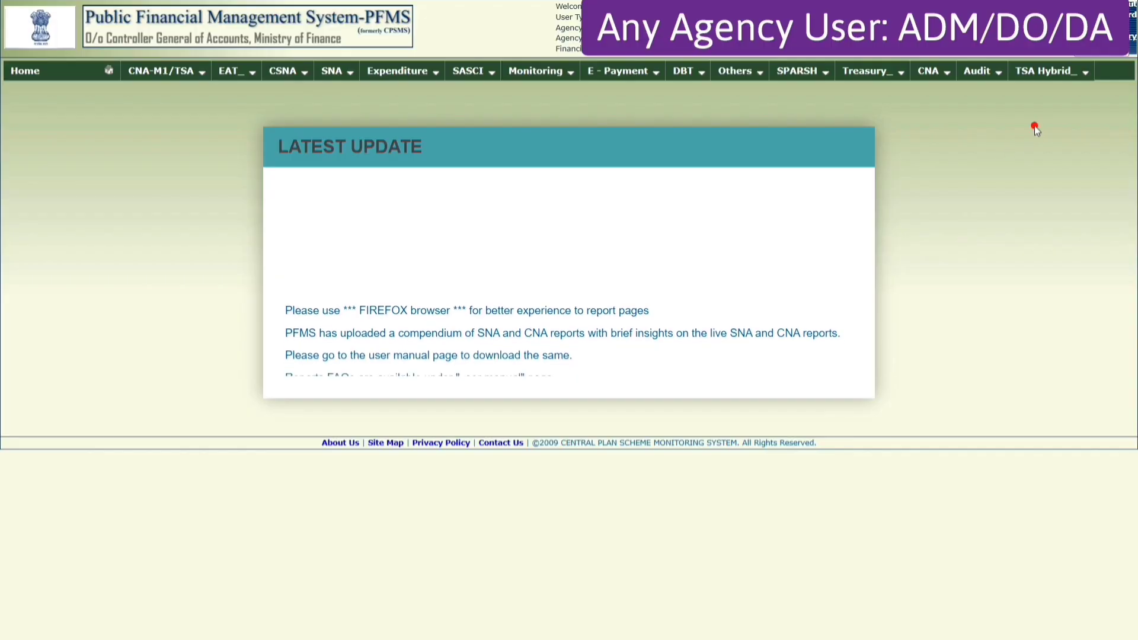
pyautogui.moveTo(1061, 76)
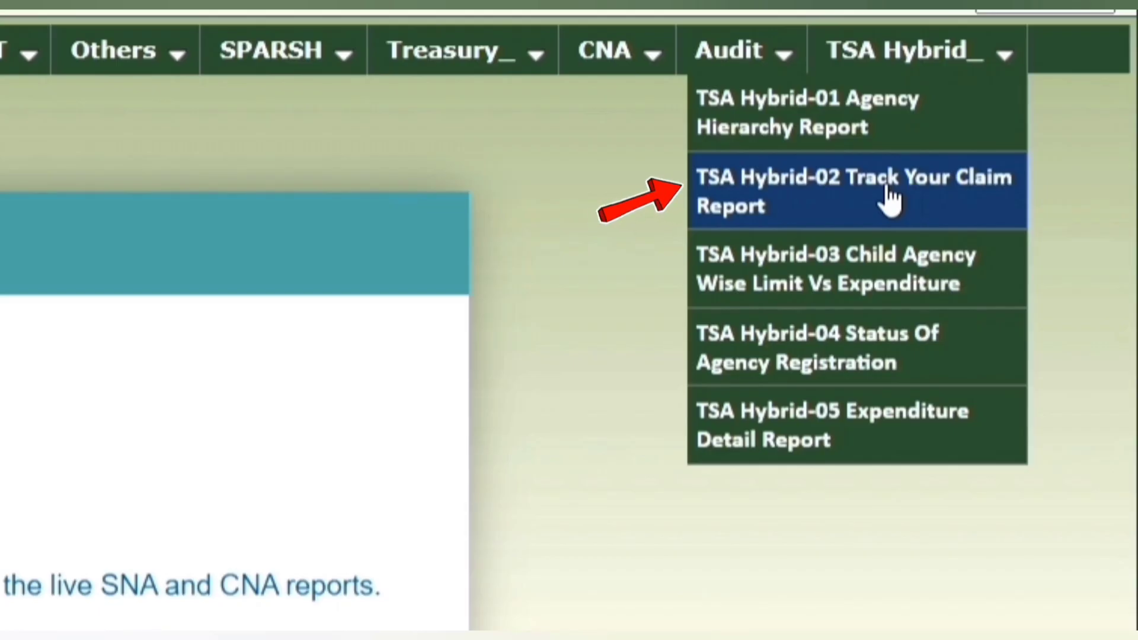
# View the TSA Hybrid-02 Track Your Claim Report zoomed out, showing Approved and debit Pending.
pyautogui.click(889, 196)
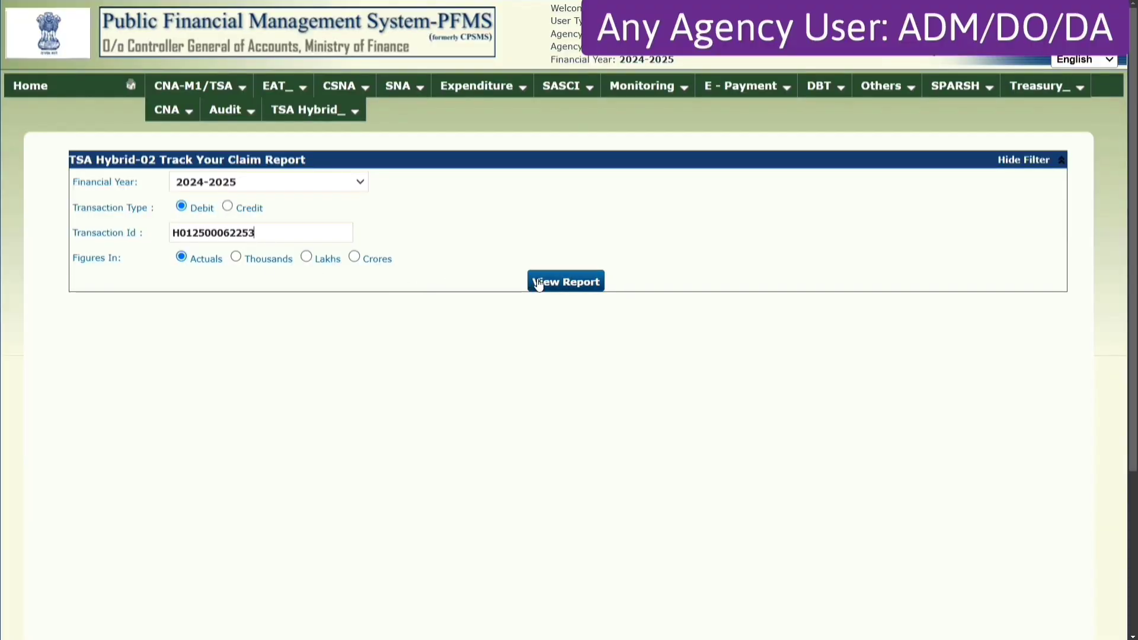
pyautogui.click(555, 282)
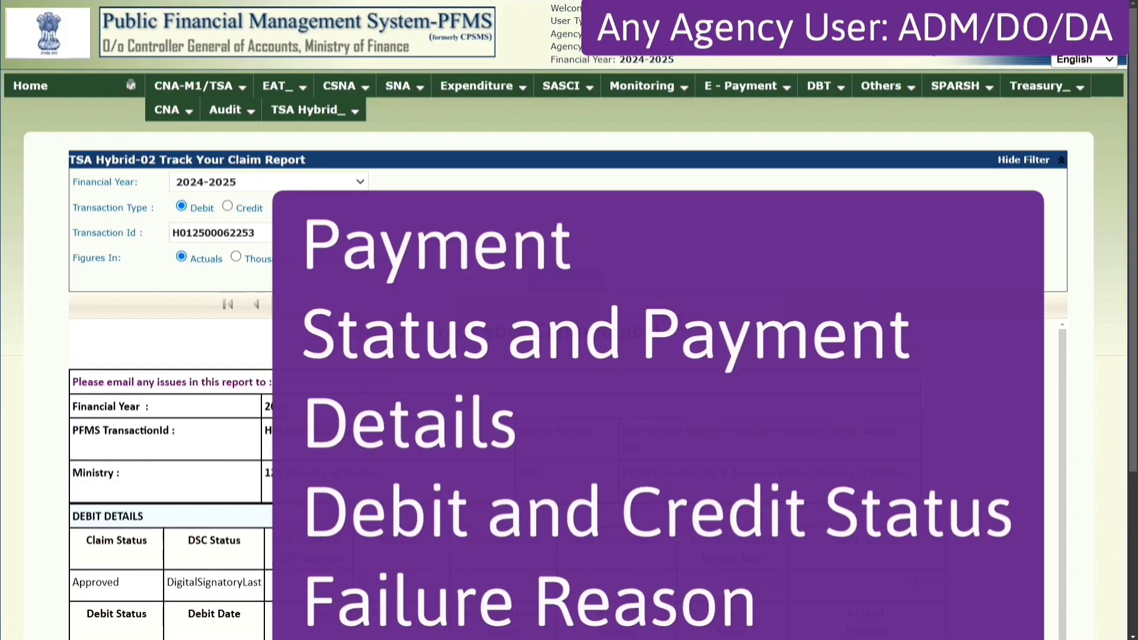
pyautogui.scroll(-5, 569, 356)
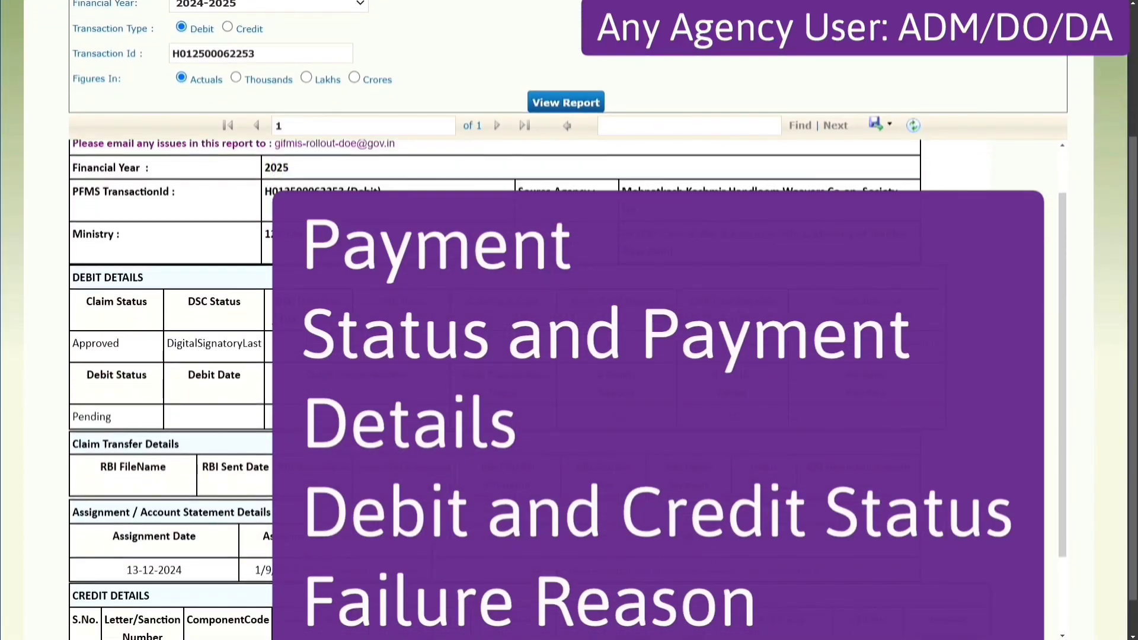
pyautogui.scroll(1, 563, 385)
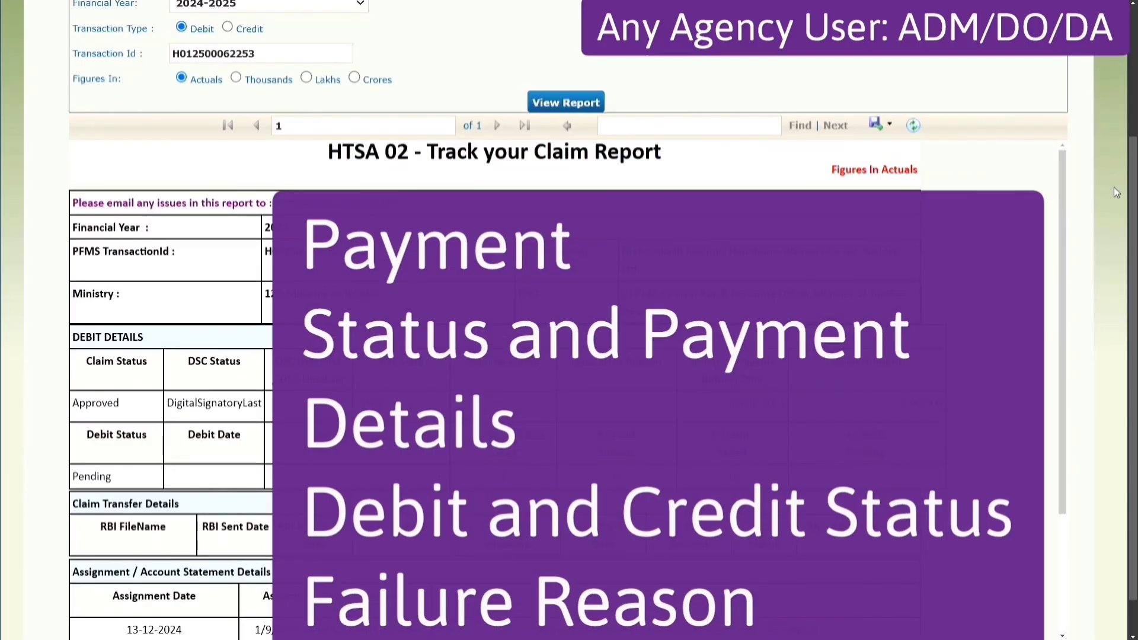
pyautogui.hotkey('ctrl', '-')
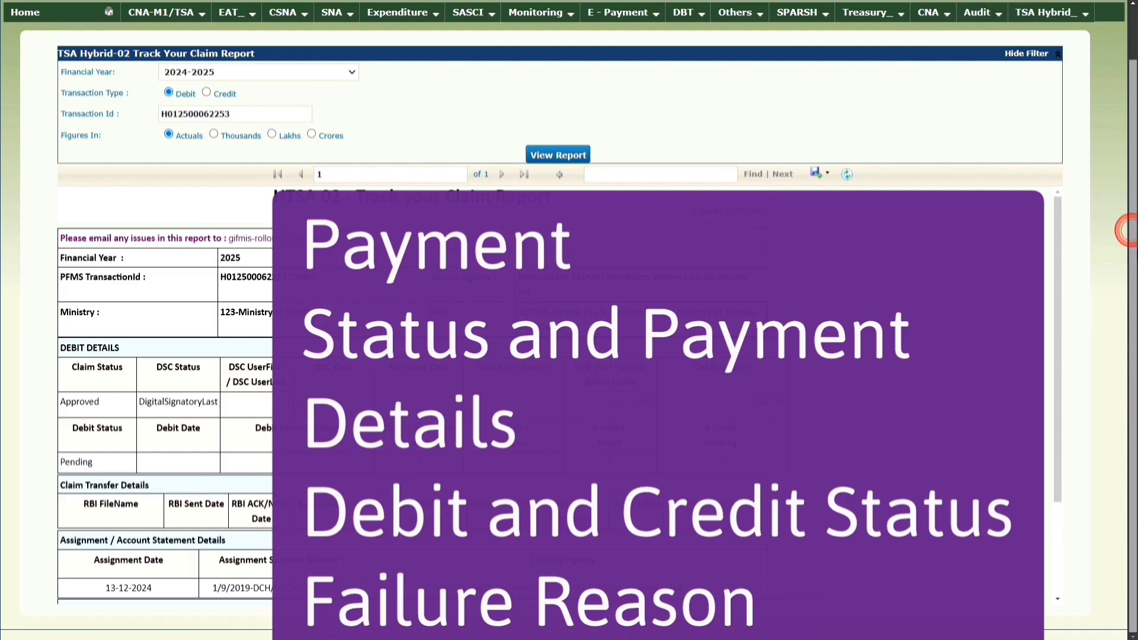
pyautogui.moveTo(1060, 287); pyautogui.dragTo(1091, 277)
pyautogui.click(830, 174)
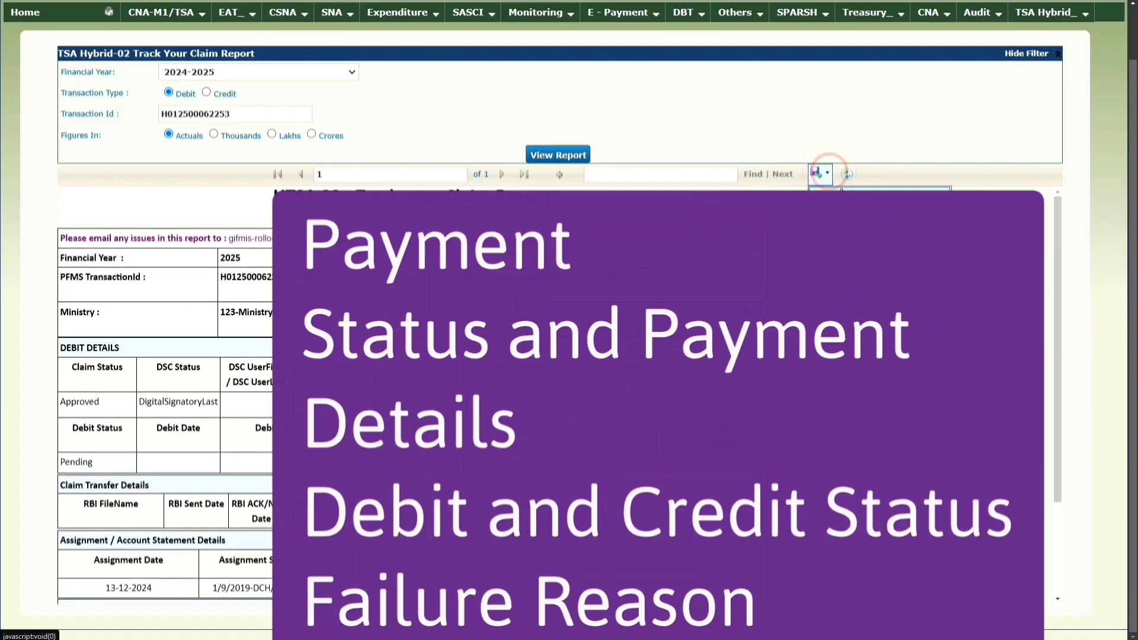
pyautogui.click(994, 309)
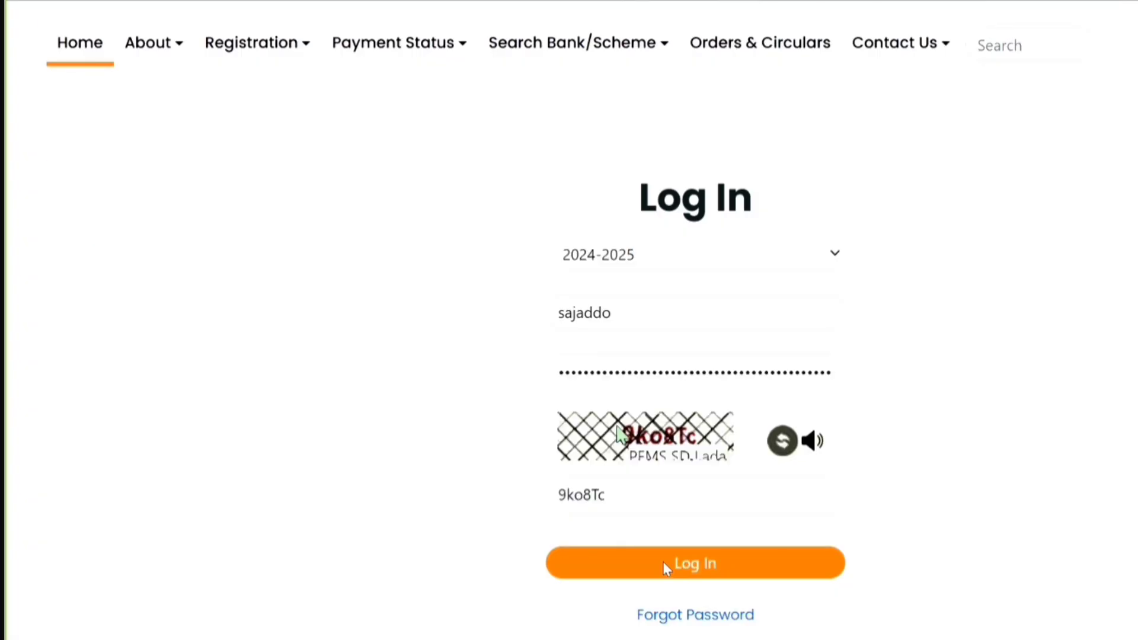
# Log in as AgencyDO and go to TSA Hybrid's Reinitiate Failed Claims page.
pyautogui.click(663, 561)
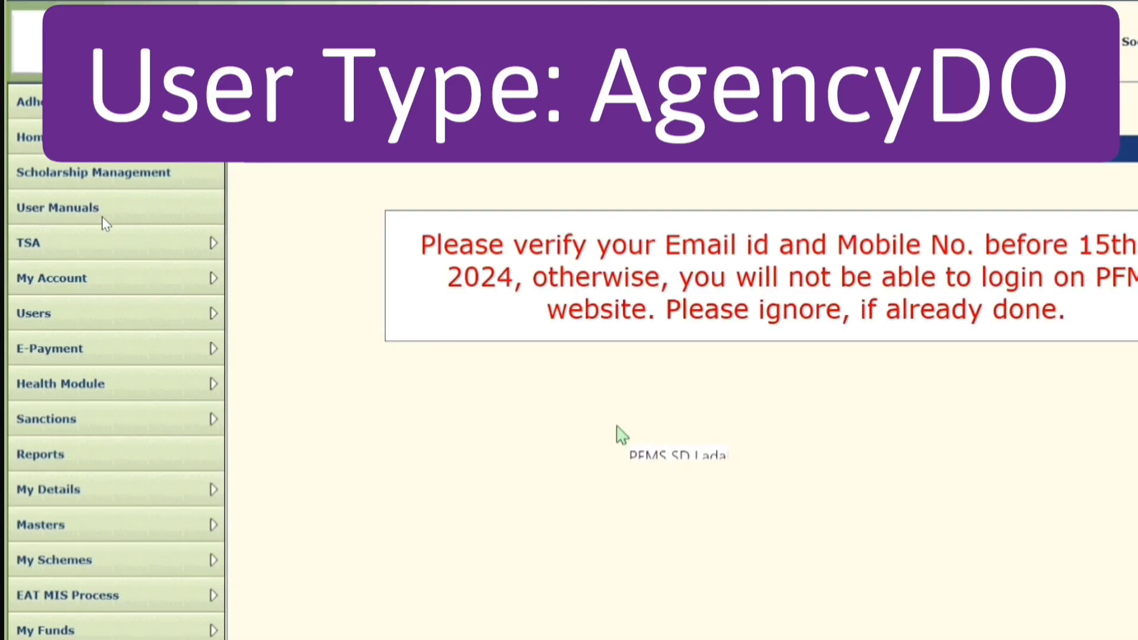
pyautogui.moveTo(111, 242)
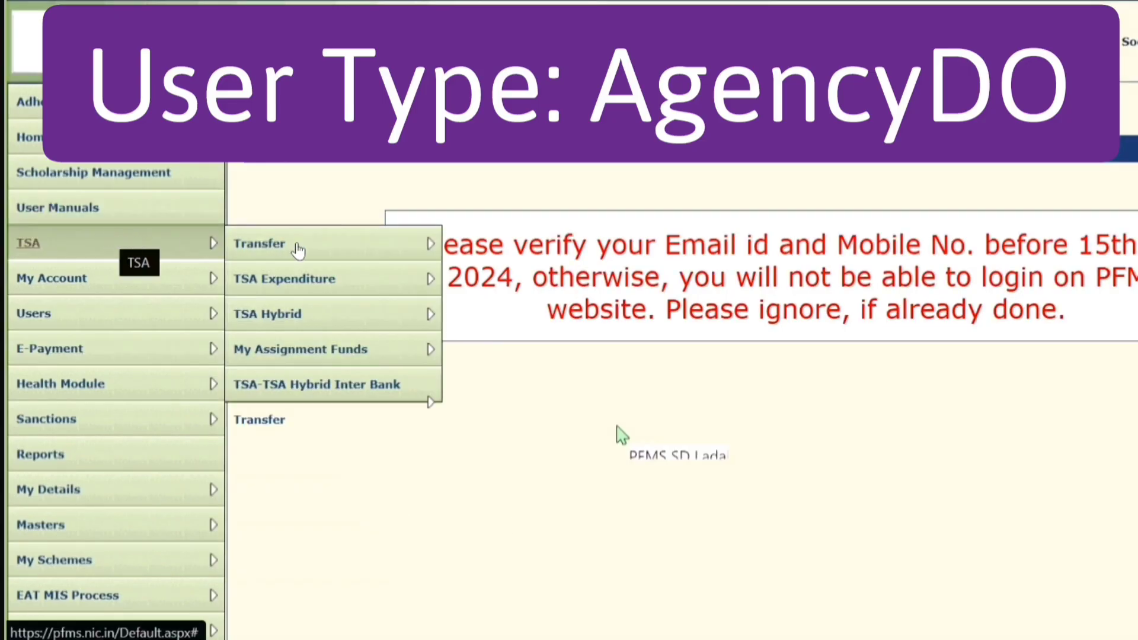
pyautogui.moveTo(410, 324)
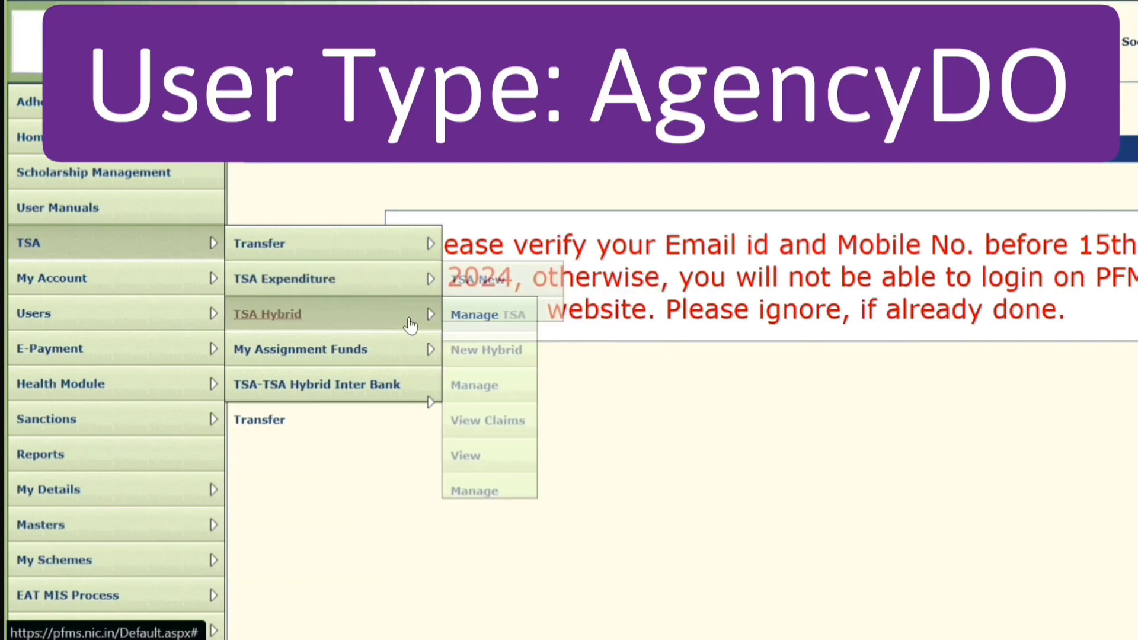
pyautogui.scroll(-2, 486, 415)
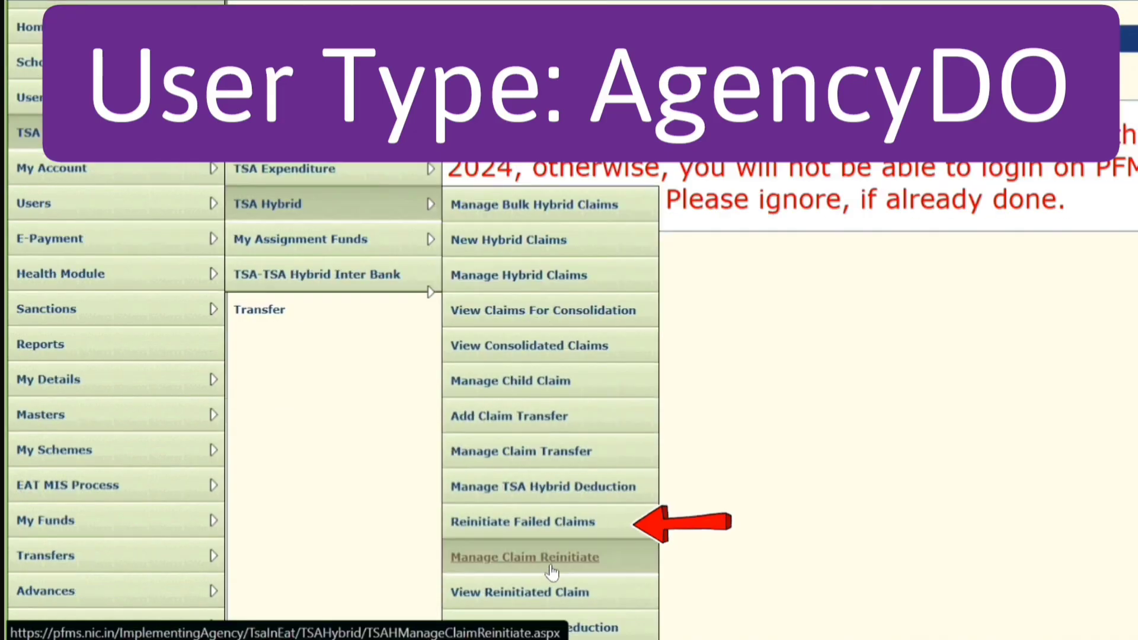
pyautogui.click(567, 528)
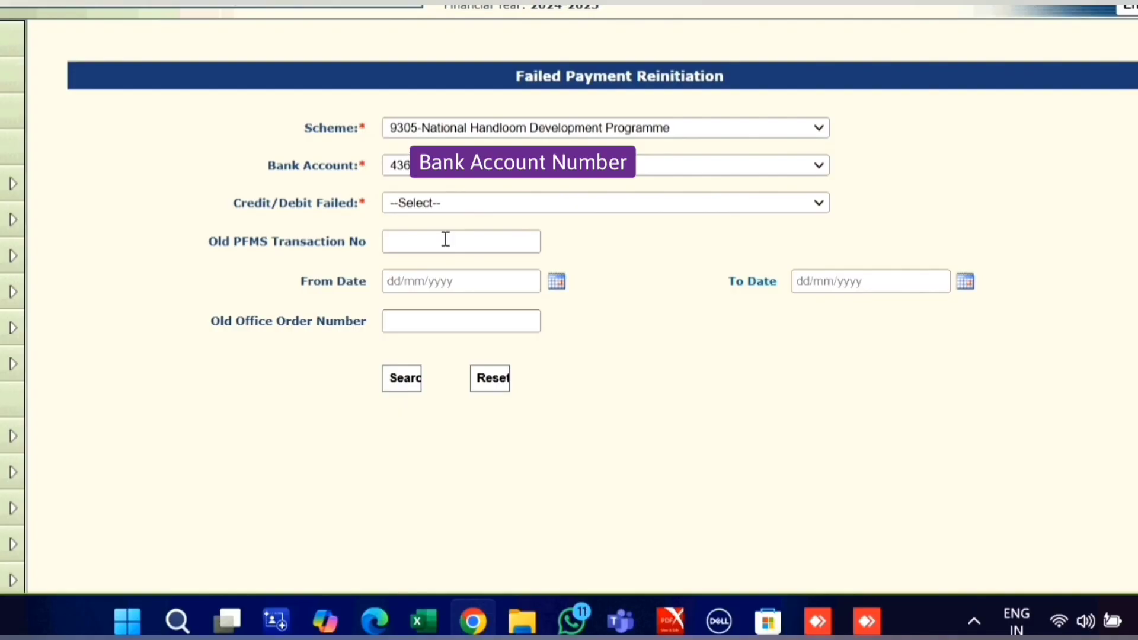
# Search Debit Failed payments and select the first failed 1000.00 payment.
pyautogui.click(453, 203)
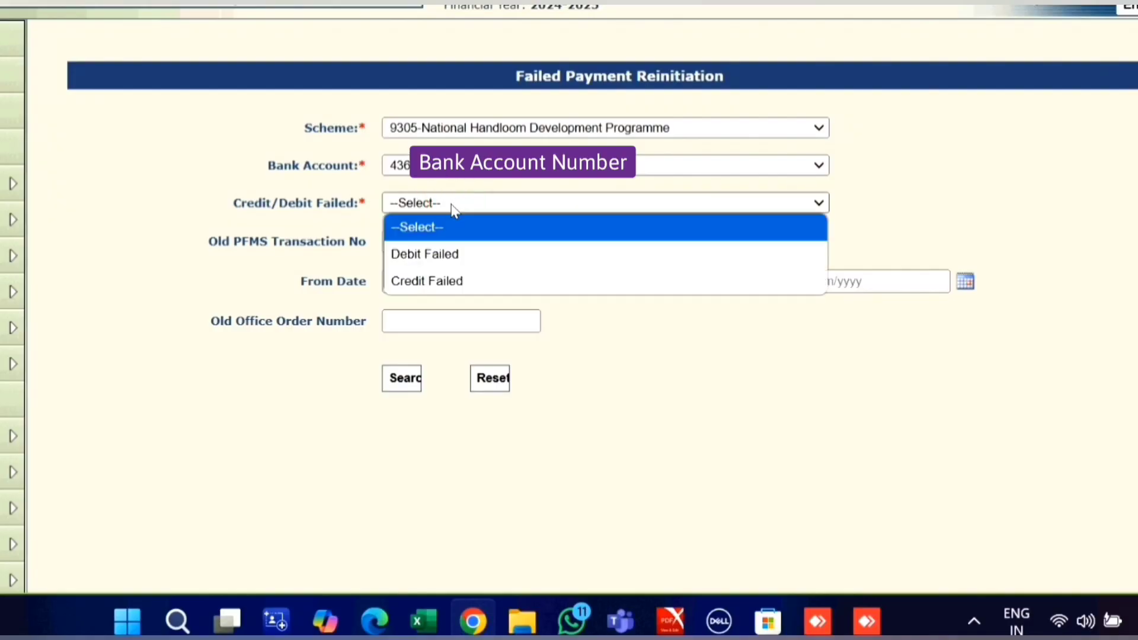
pyautogui.click(441, 254)
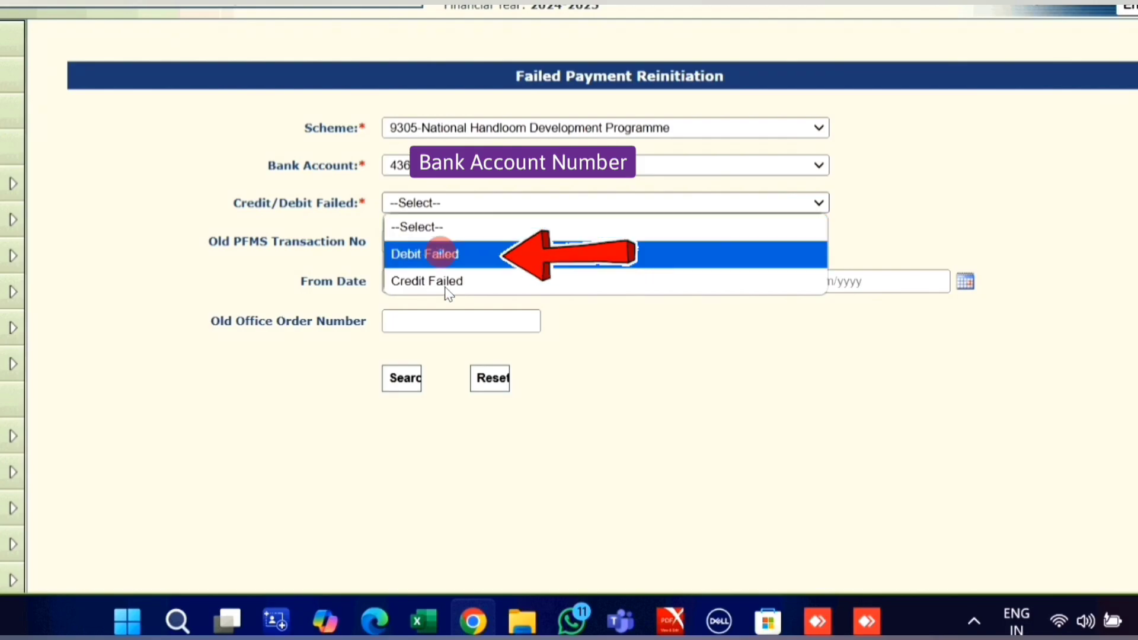
pyautogui.click(399, 379)
pyautogui.scroll(-3, 115, 301)
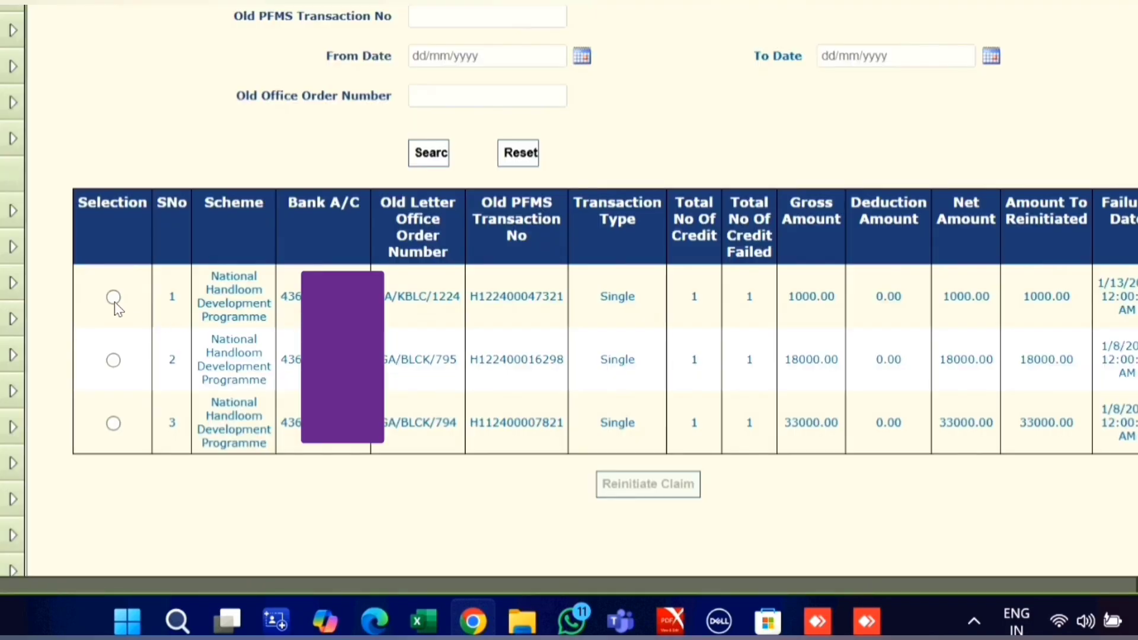
pyautogui.click(113, 298)
# Reinitiate it with office order date 09/01/2025 and submit for approval as voucher HCP-2025-4.
pyautogui.click(676, 490)
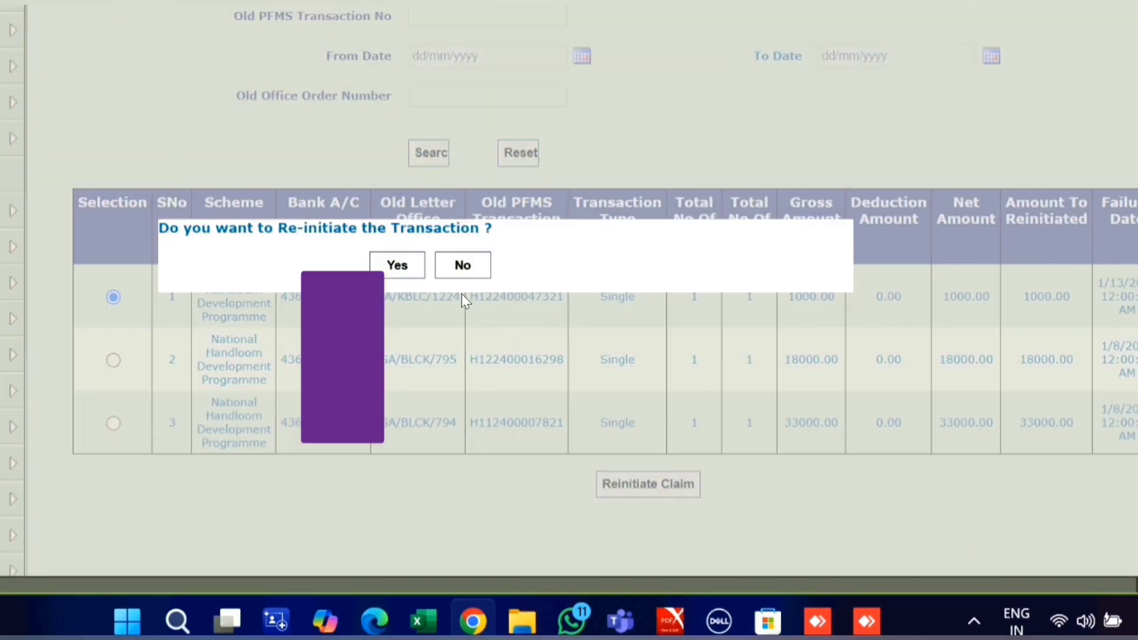
pyautogui.click(414, 277)
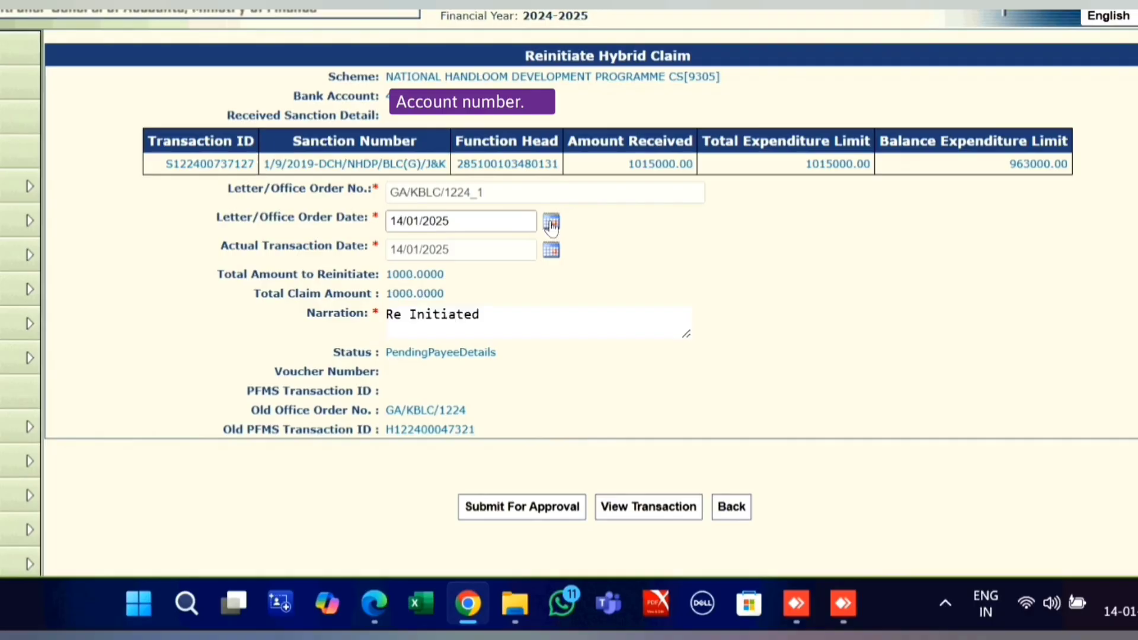
pyautogui.click(552, 221)
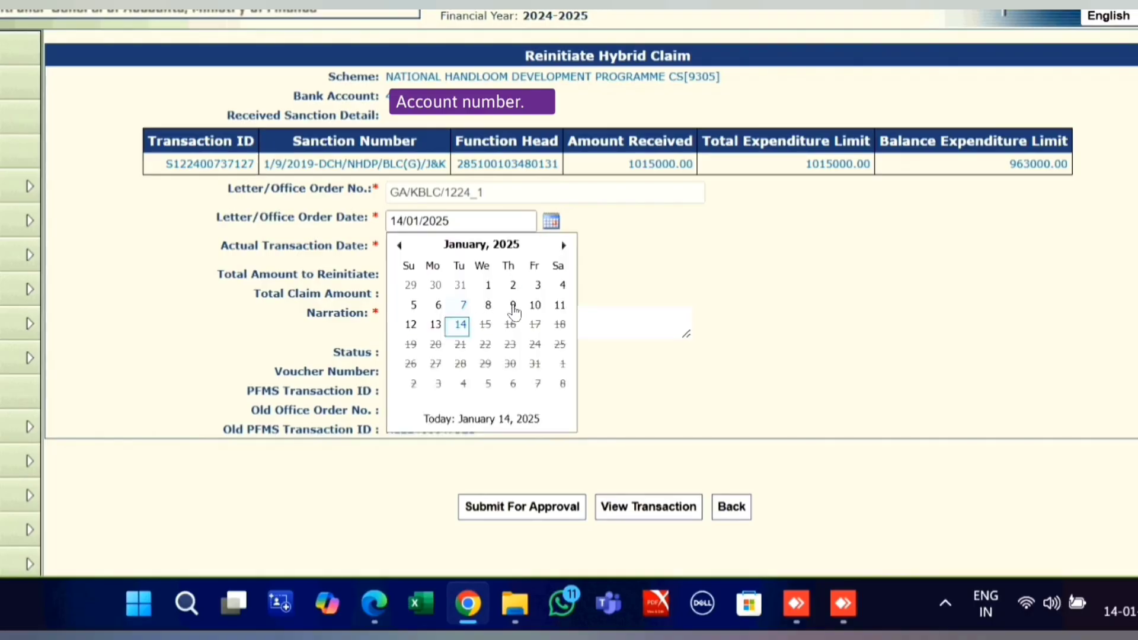
pyautogui.click(510, 307)
pyautogui.click(521, 506)
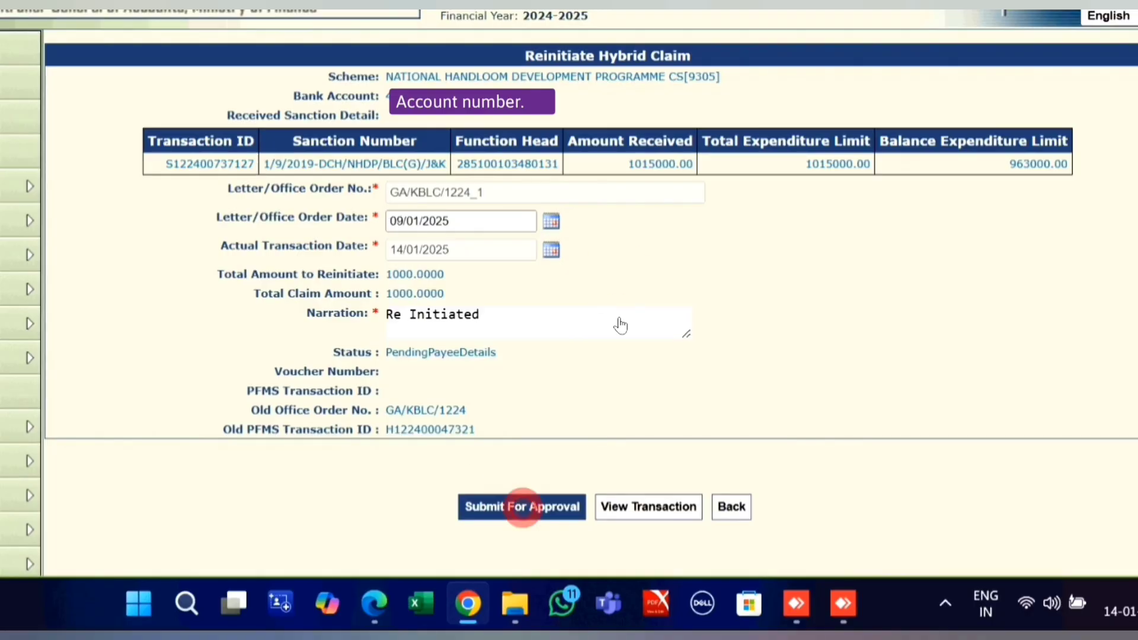
pyautogui.click(494, 272)
pyautogui.click(496, 294)
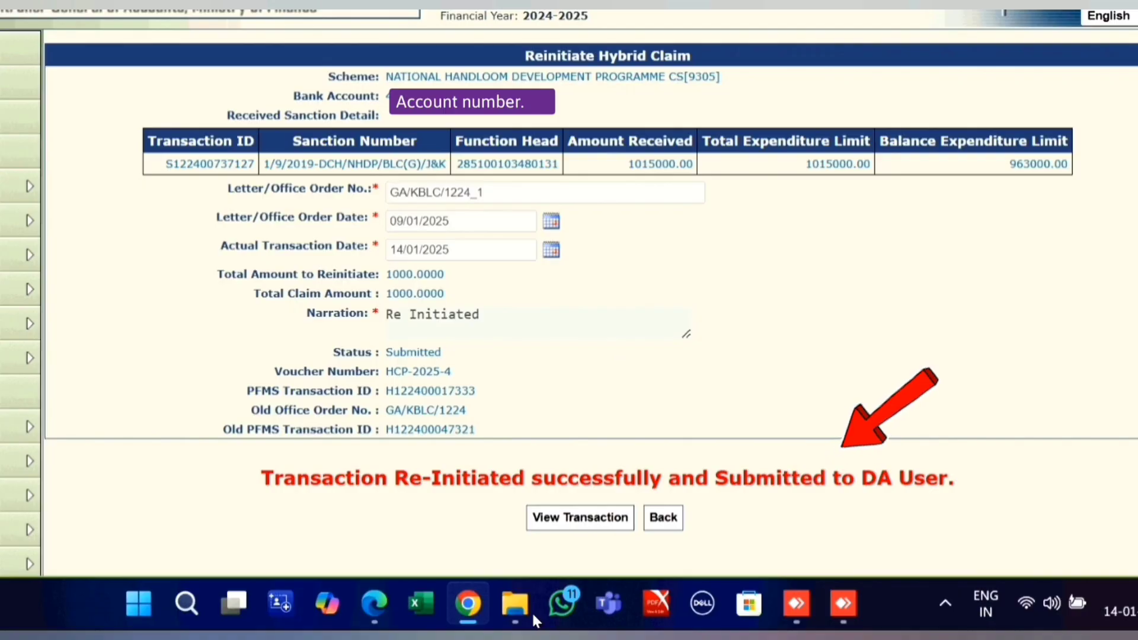
# In Manage Claim Reinitiate, find Debit Failed claim GA/KBLC/1224_1 and approve it.
pyautogui.moveTo(163, 178)
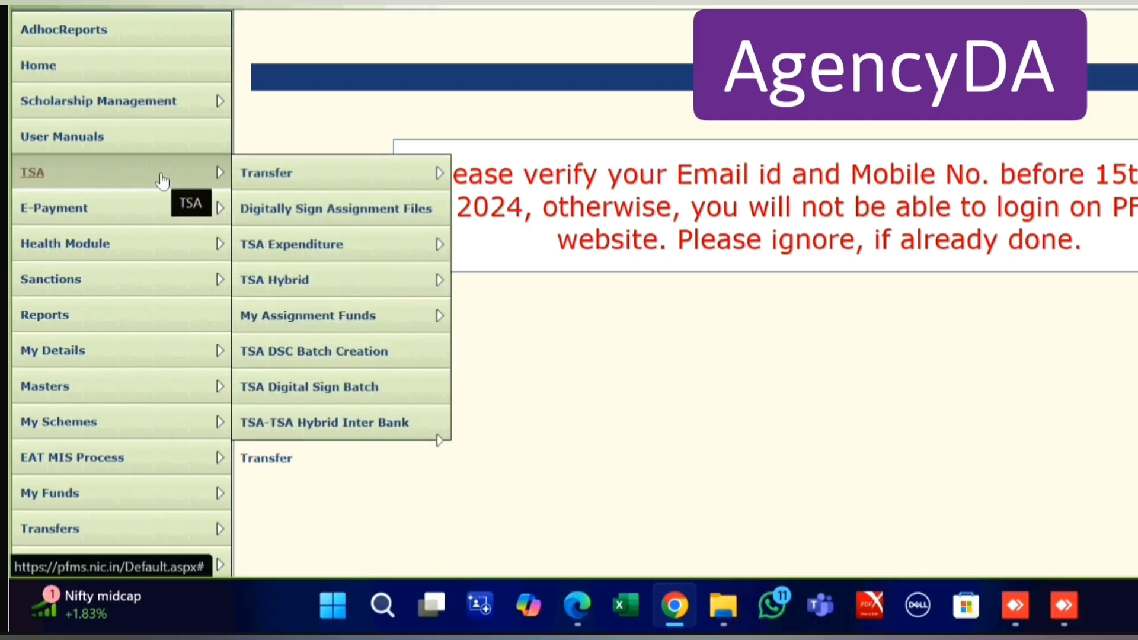
pyautogui.moveTo(343, 283)
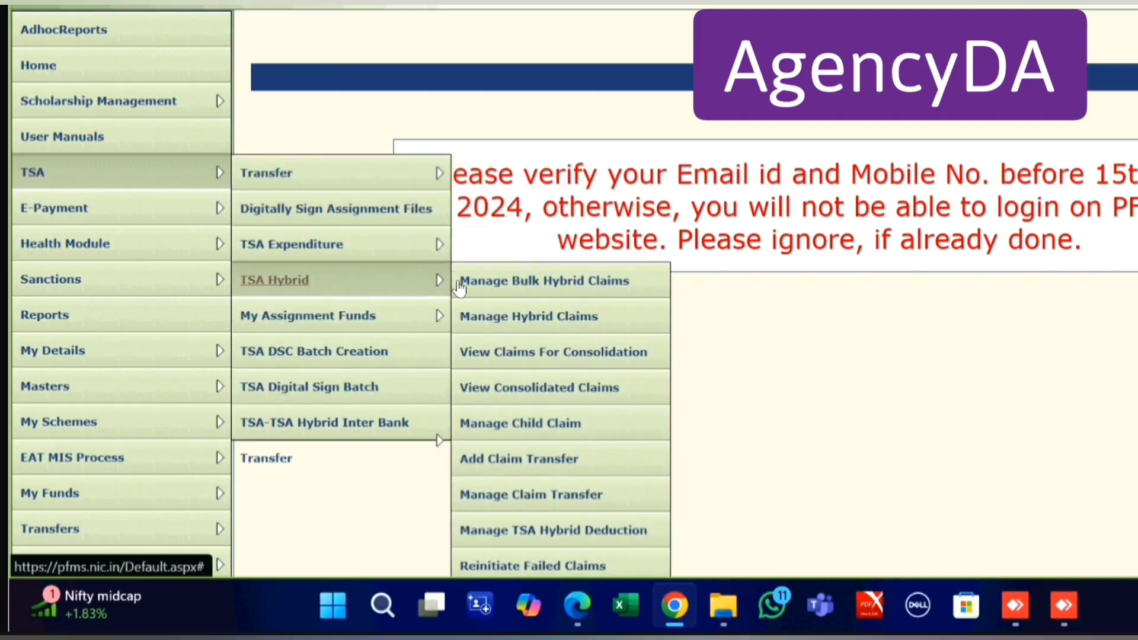
pyautogui.scroll(-2, 778, 465)
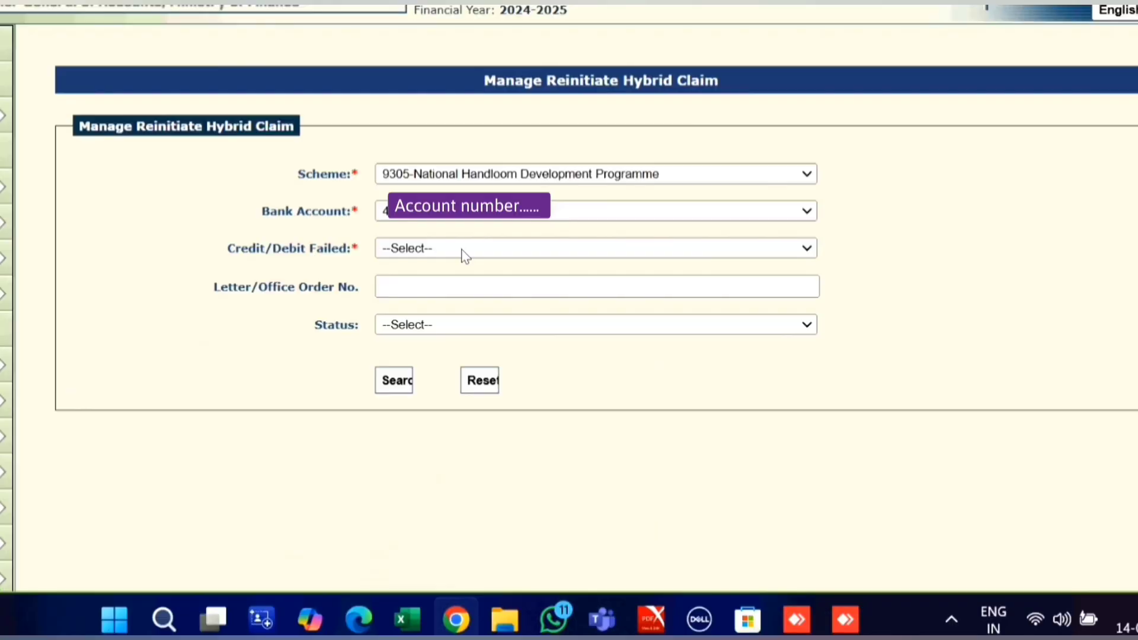
pyautogui.click(460, 248)
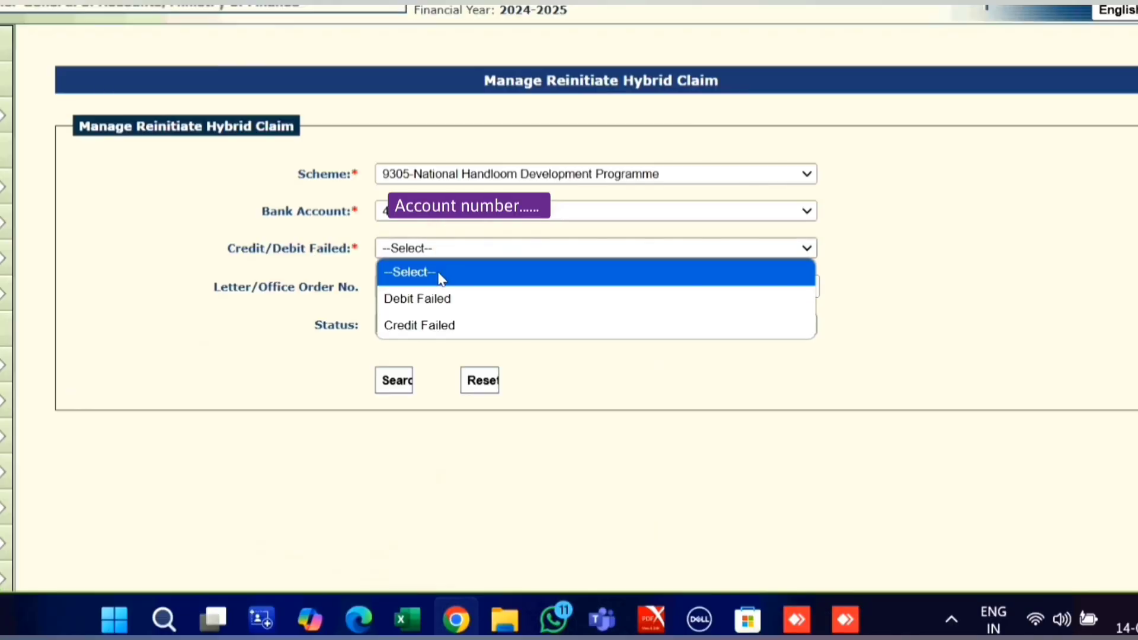
pyautogui.click(441, 299)
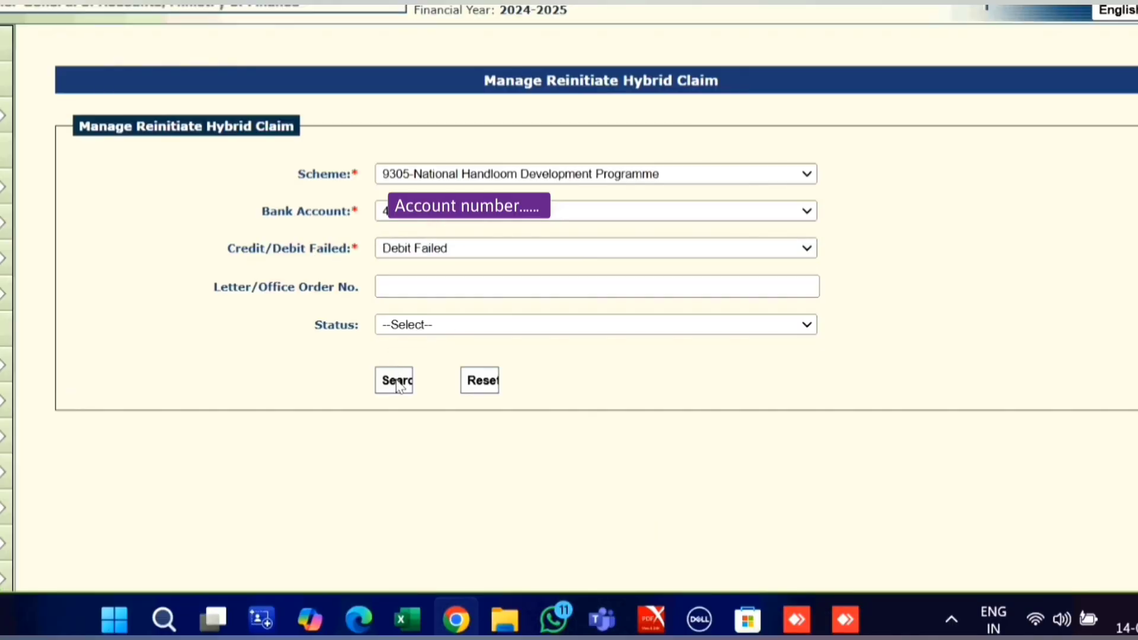
pyautogui.click(395, 380)
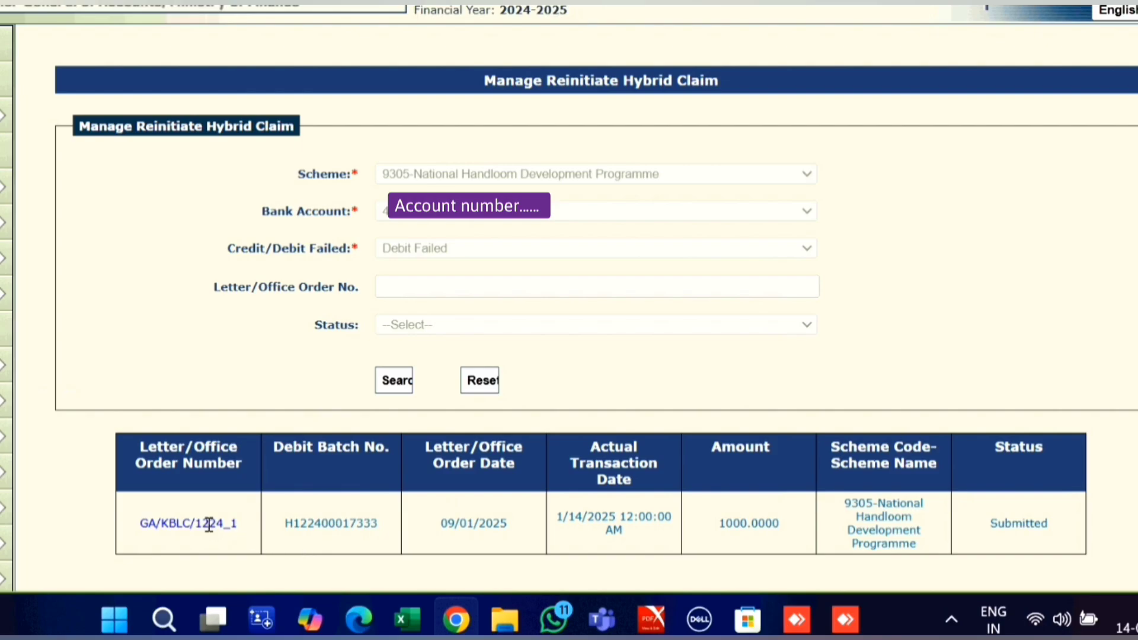
pyautogui.click(208, 524)
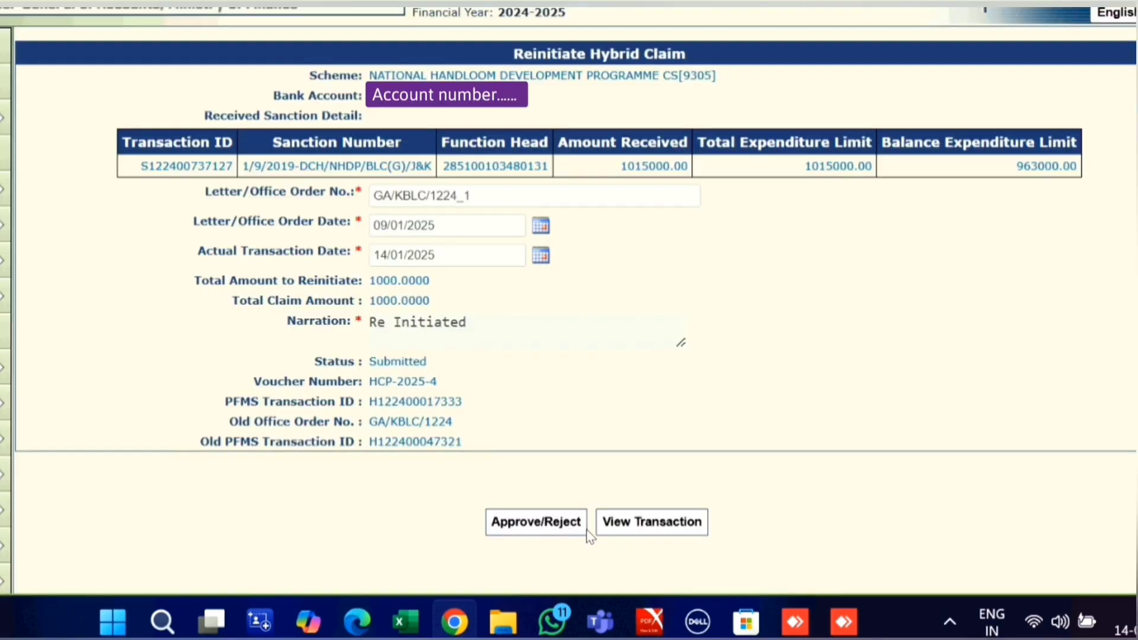
pyautogui.click(556, 522)
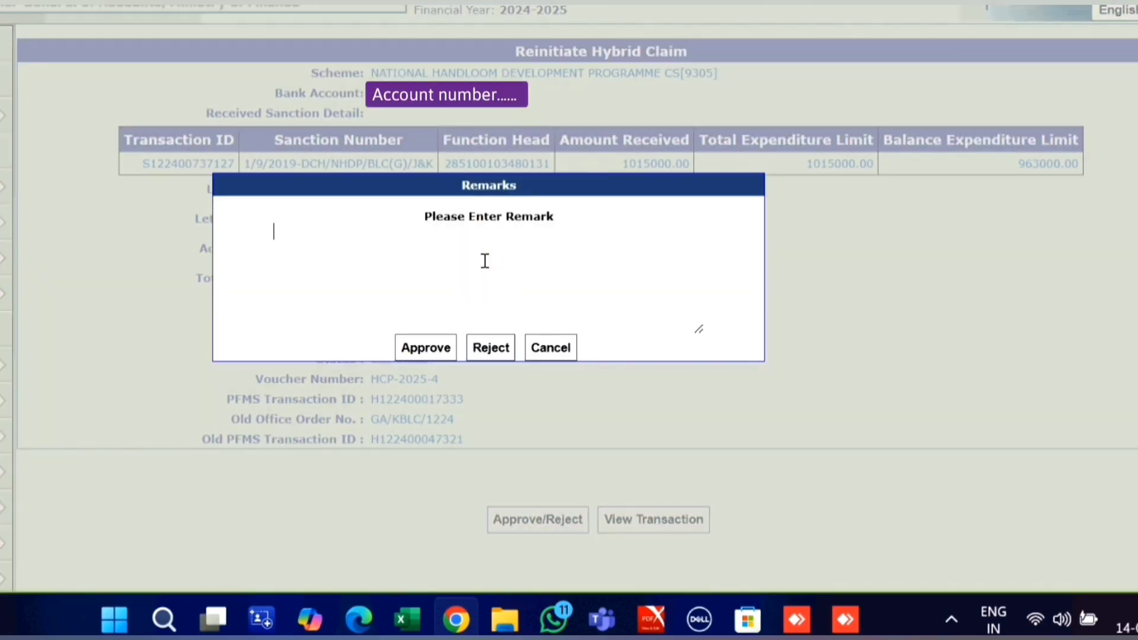
pyautogui.click(425, 347)
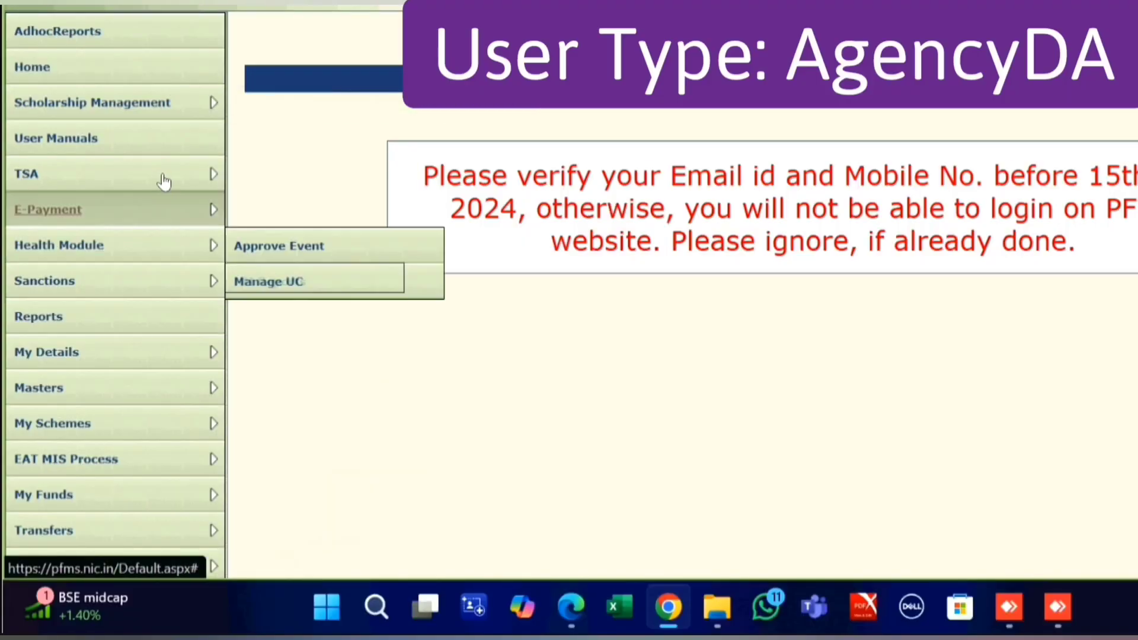
# Filter signing files by TSAHybridReinitiateClaims and select the 1000.00 payment file 639TSAPAYREQ1401202543.xml.
pyautogui.moveTo(165, 181)
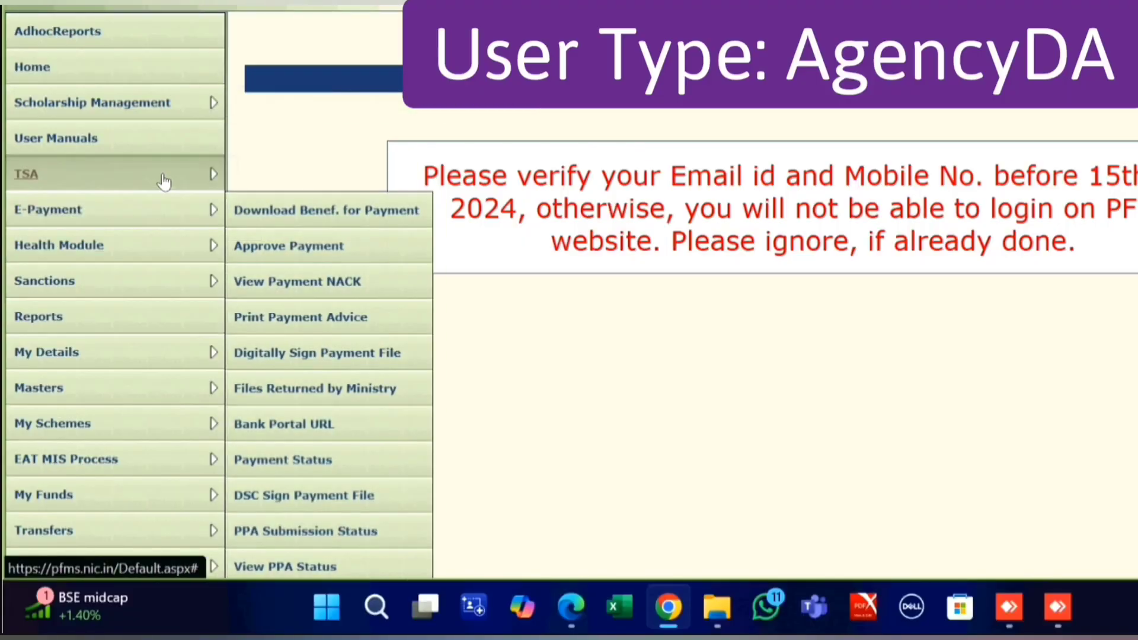
pyautogui.moveTo(217, 178)
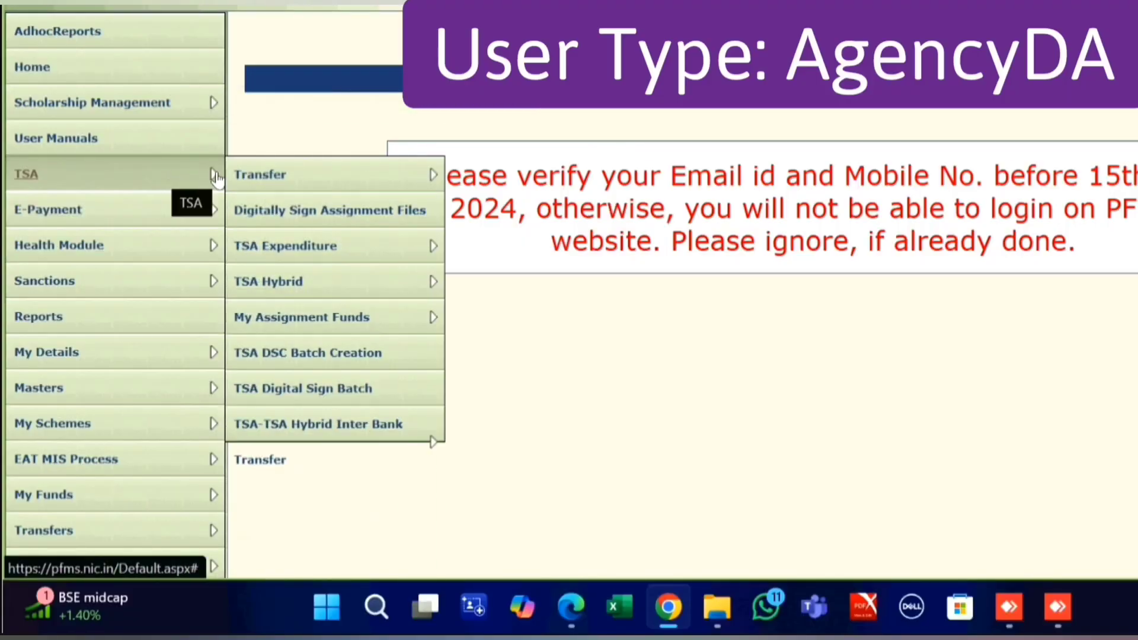
pyautogui.click(426, 217)
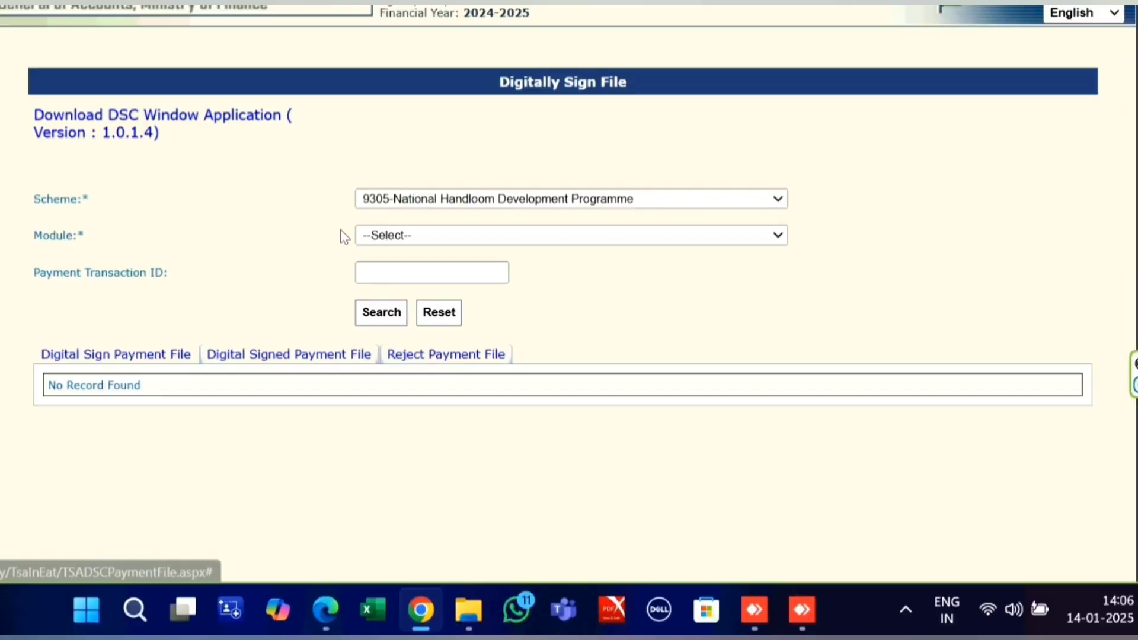
pyautogui.click(421, 235)
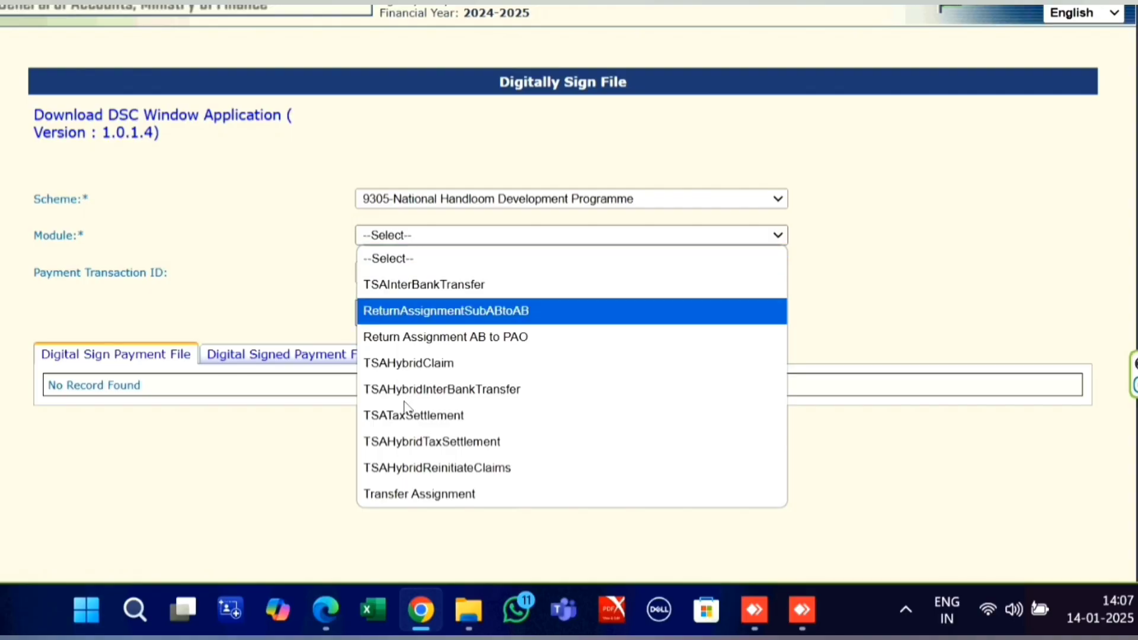
pyautogui.click(427, 466)
pyautogui.click(380, 315)
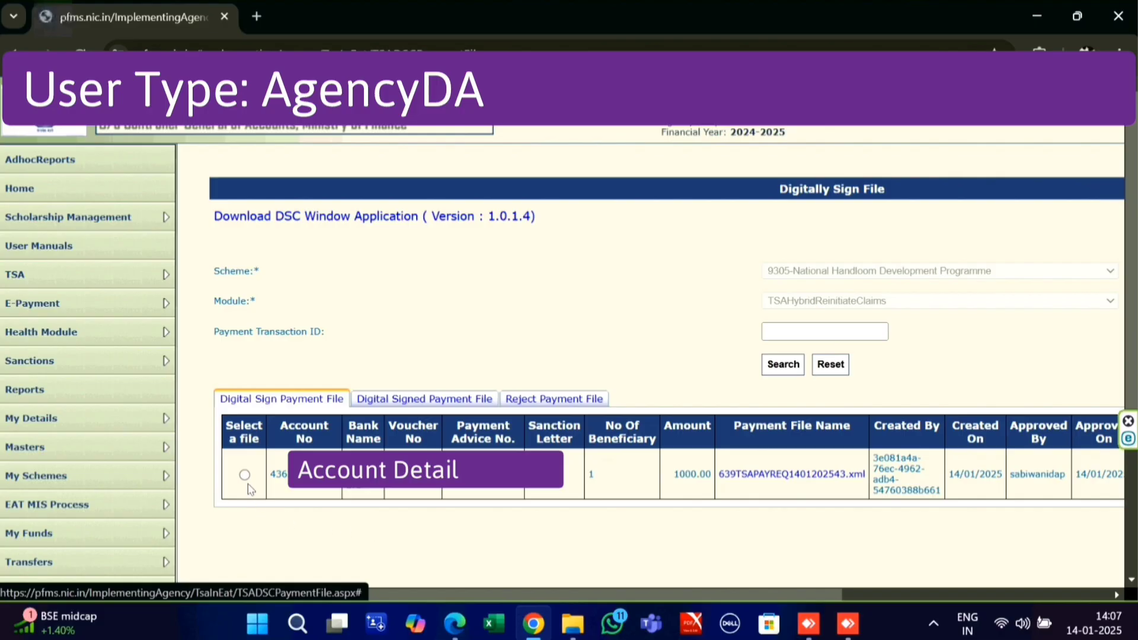
pyautogui.click(251, 478)
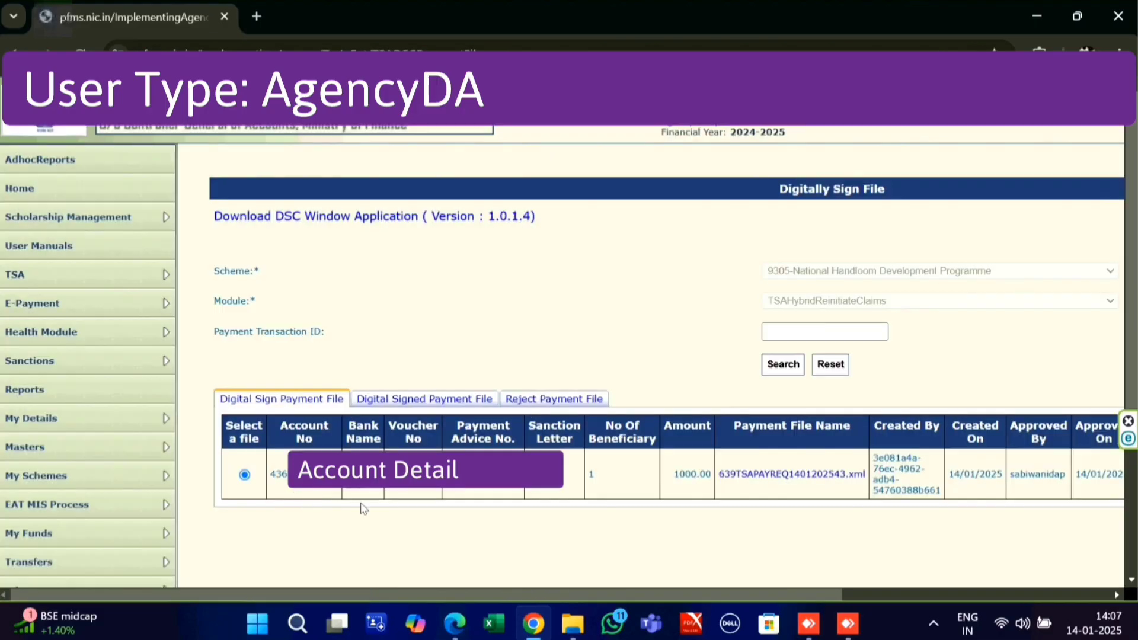
pyautogui.moveTo(784, 600); pyautogui.dragTo(957, 592)
# Sign the reinitiated 1000 payment file with the DSC certificate and PIN, then confirm it shows under Digital Signed Payment File.
pyautogui.click(979, 473)
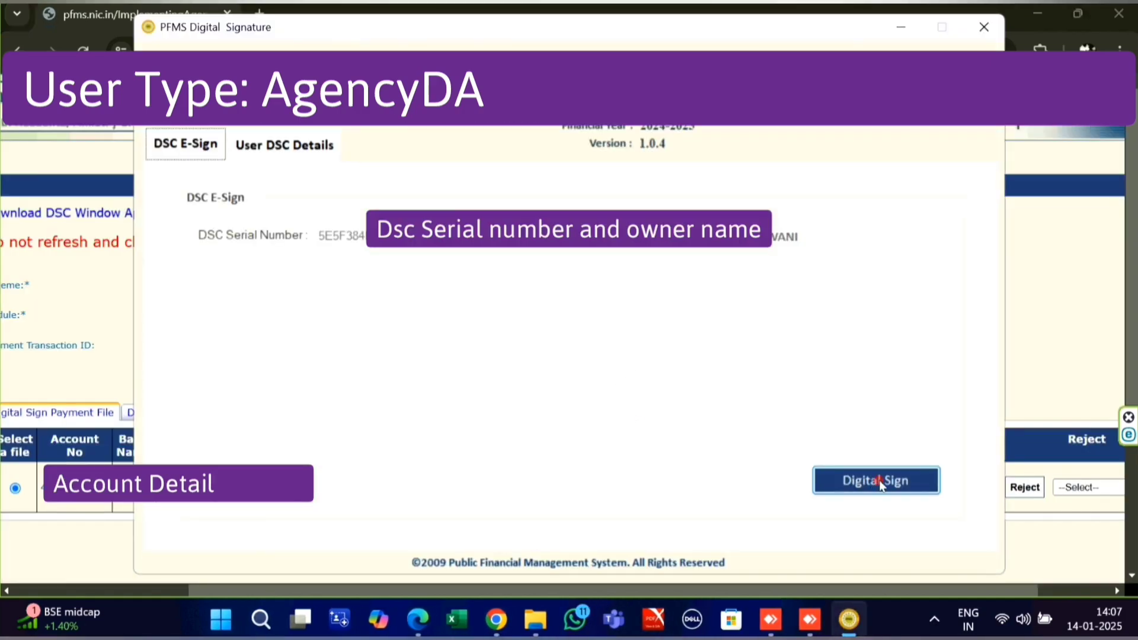
pyautogui.click(880, 480)
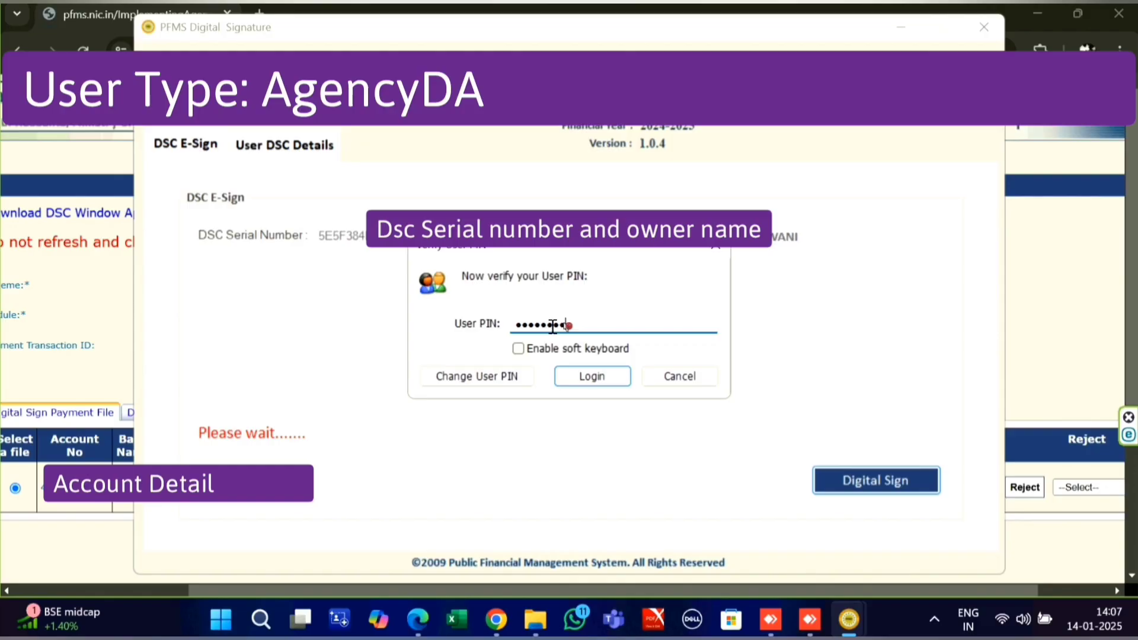
pyautogui.click(592, 376)
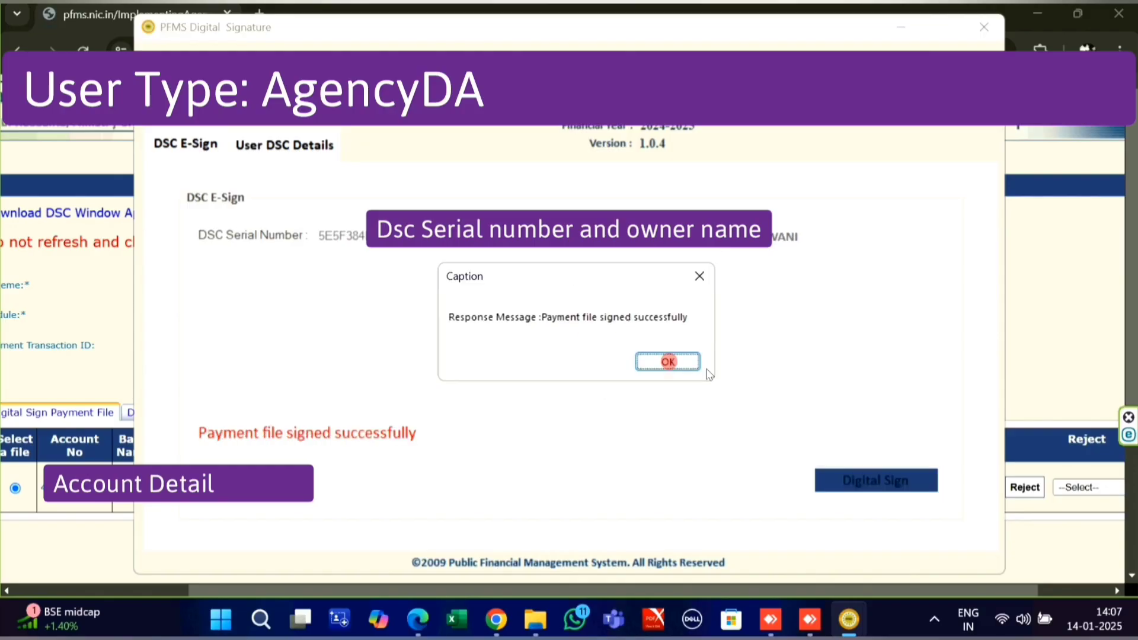
pyautogui.click(668, 362)
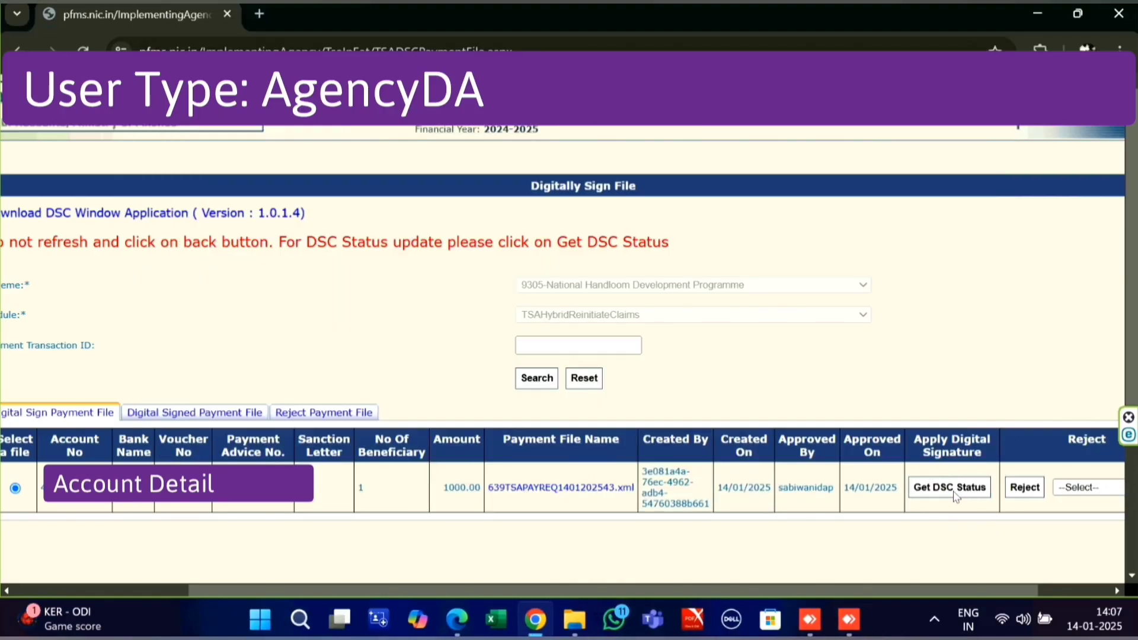
pyautogui.click(951, 487)
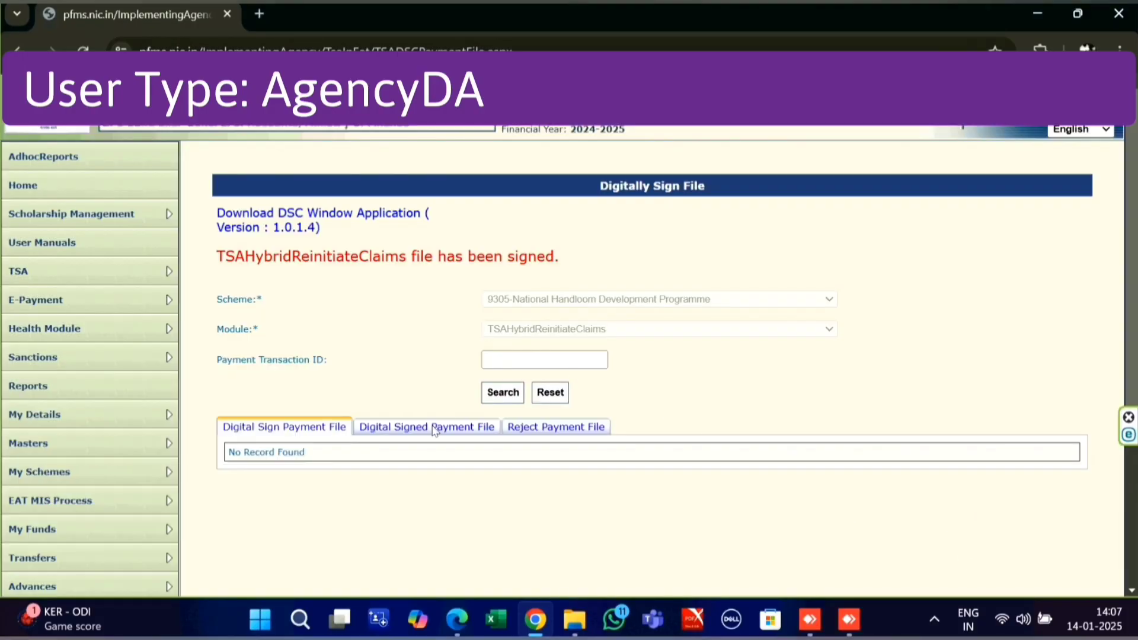
pyautogui.click(435, 428)
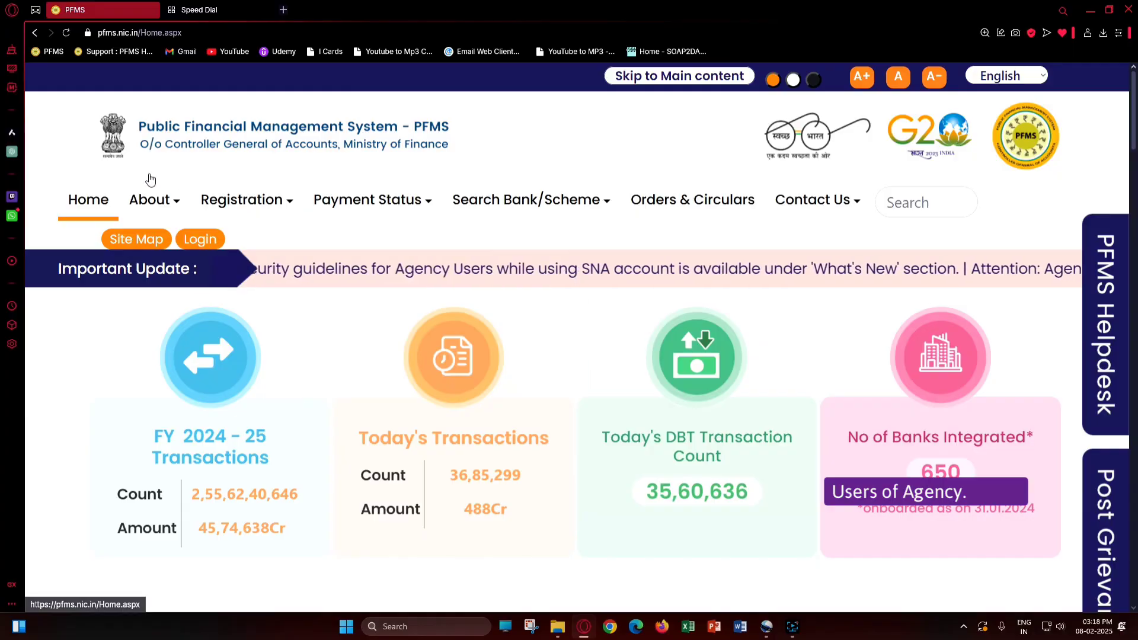
# Go to About > About PFMS and read down to the Real Time Monitoring of Releases section.
pyautogui.moveTo(151, 199)
pyautogui.click(169, 237)
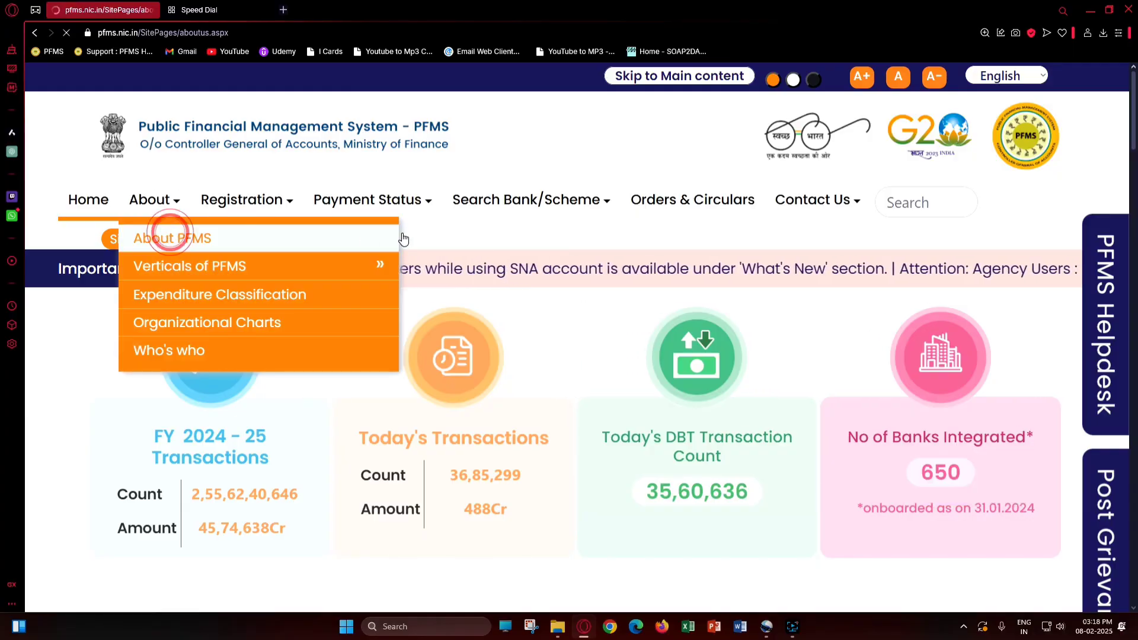
pyautogui.scroll(-4, 483, 281)
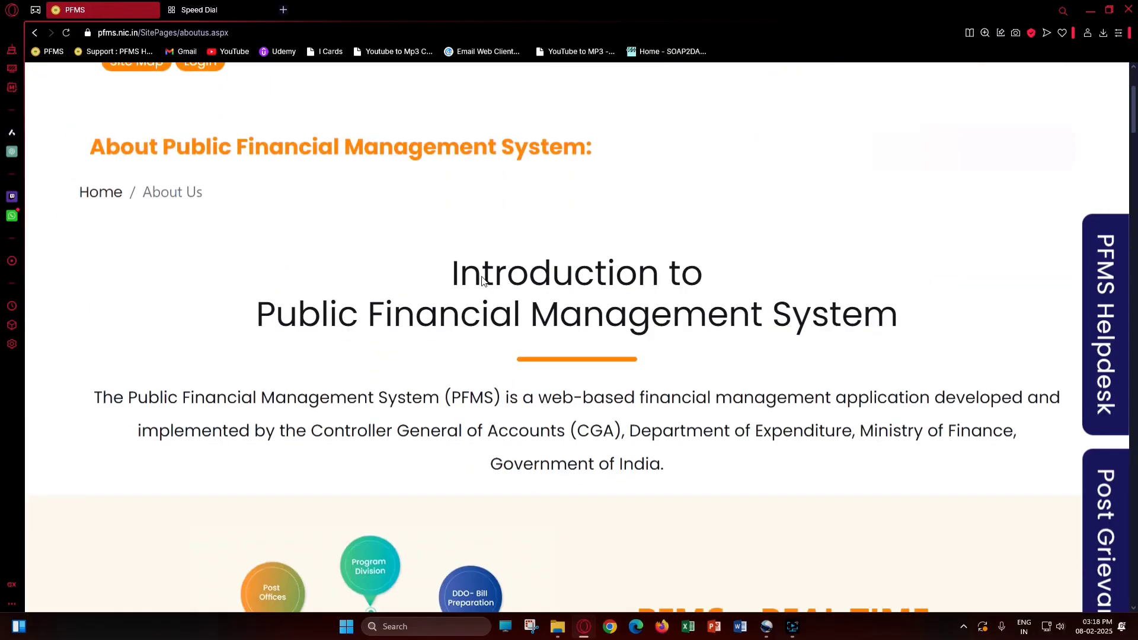
pyautogui.scroll(-7, 743, 331)
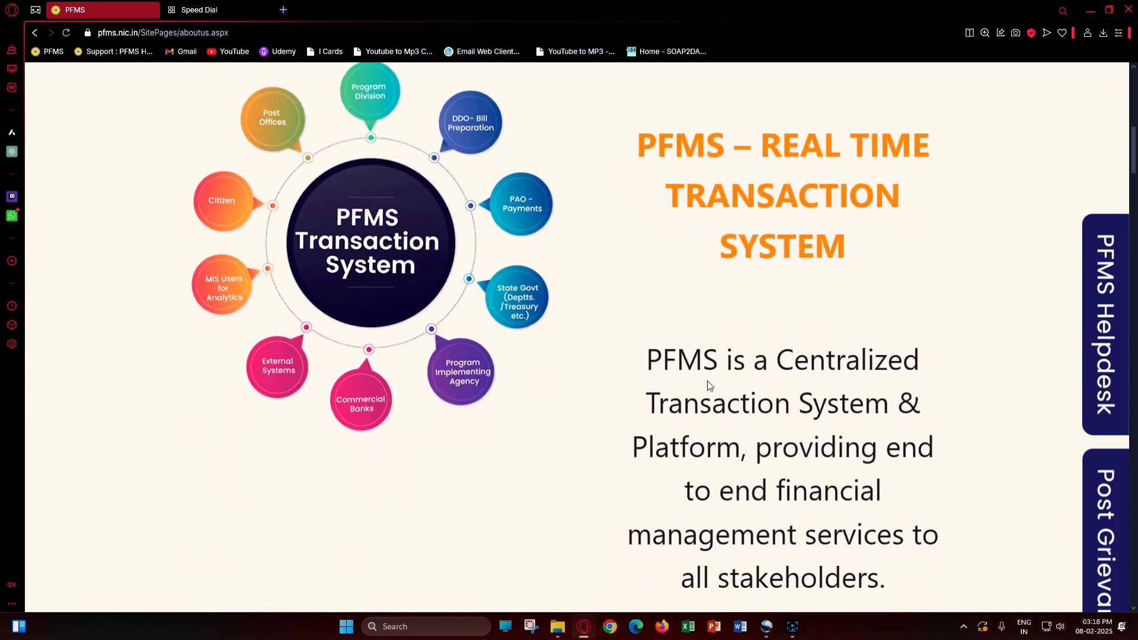
pyautogui.scroll(-10, 710, 386)
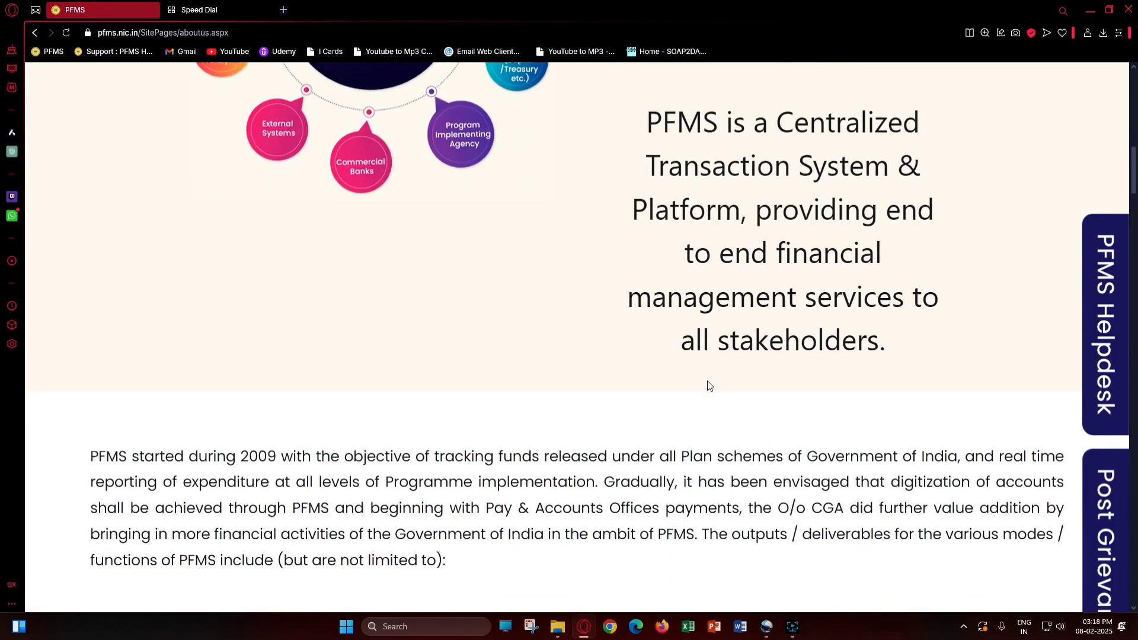
pyautogui.scroll(1, 710, 386)
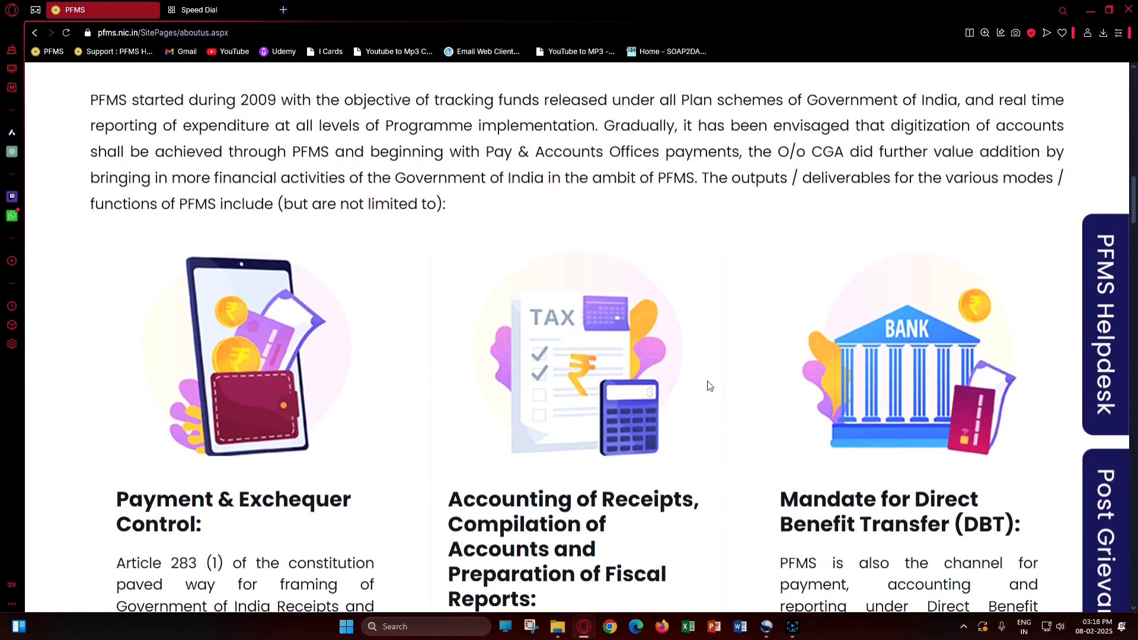
pyautogui.scroll(-13, 709, 385)
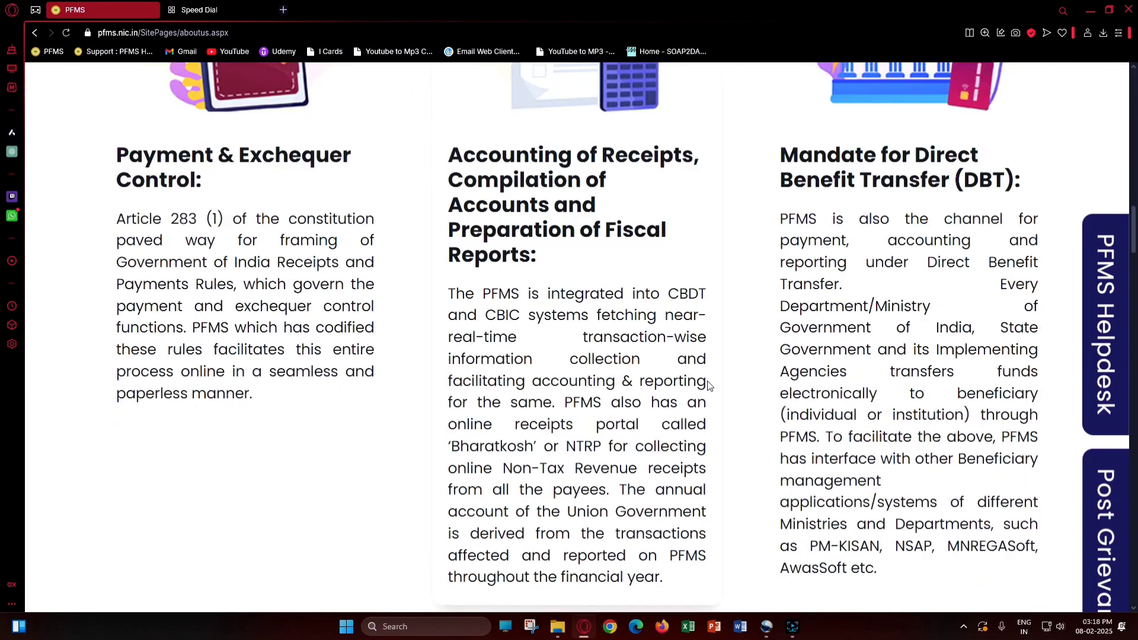
pyautogui.scroll(-1, 706, 381)
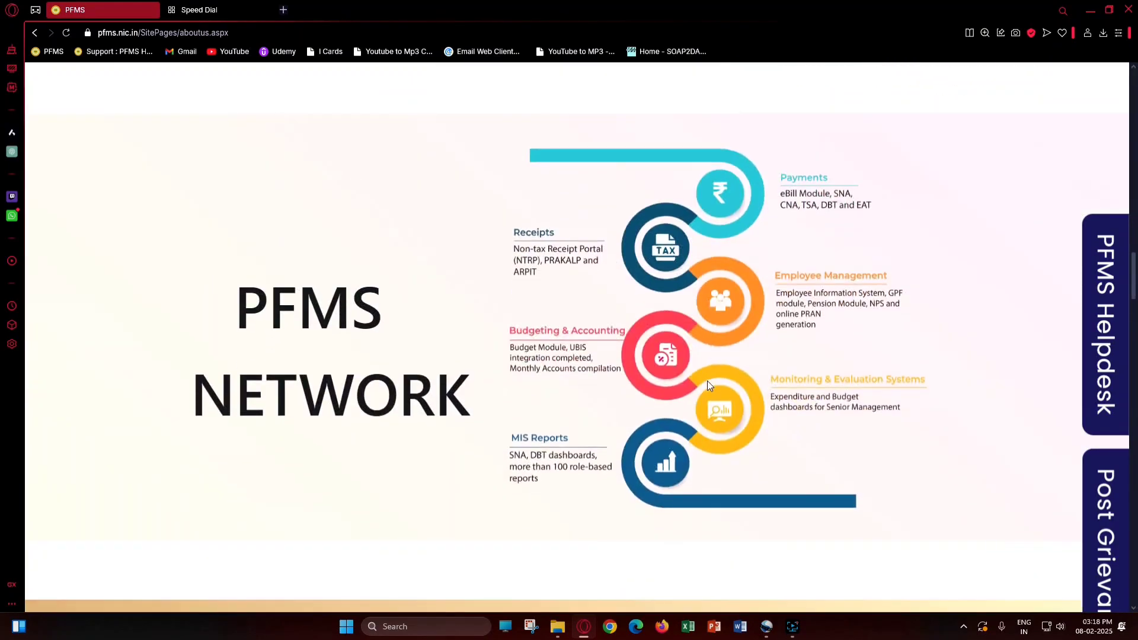
pyautogui.scroll(-12, 706, 381)
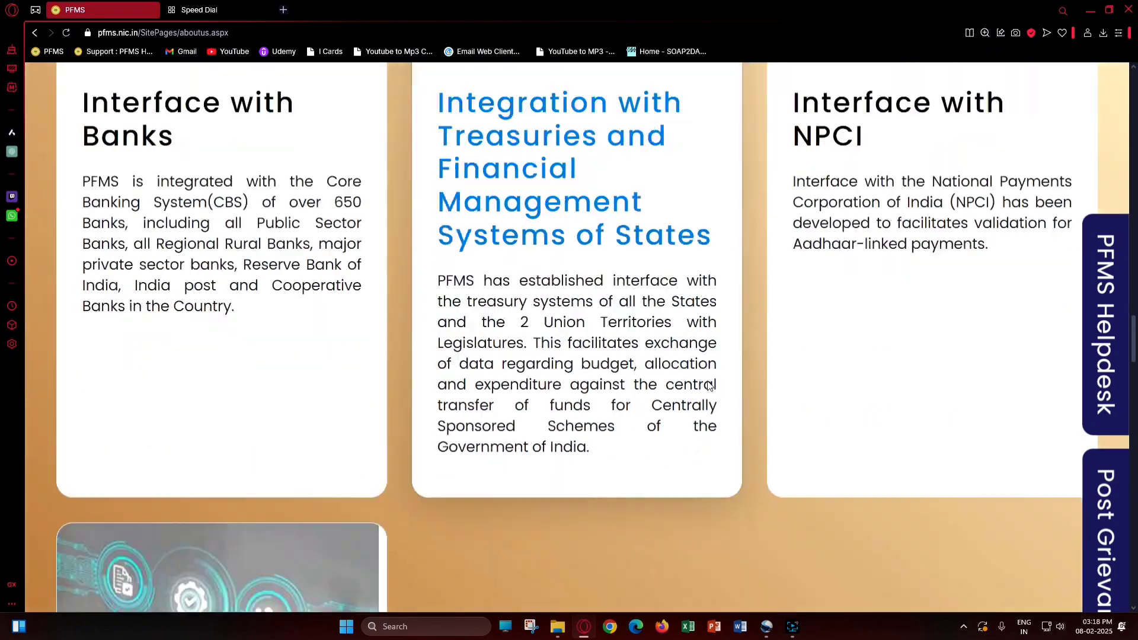
pyautogui.scroll(-15, 708, 382)
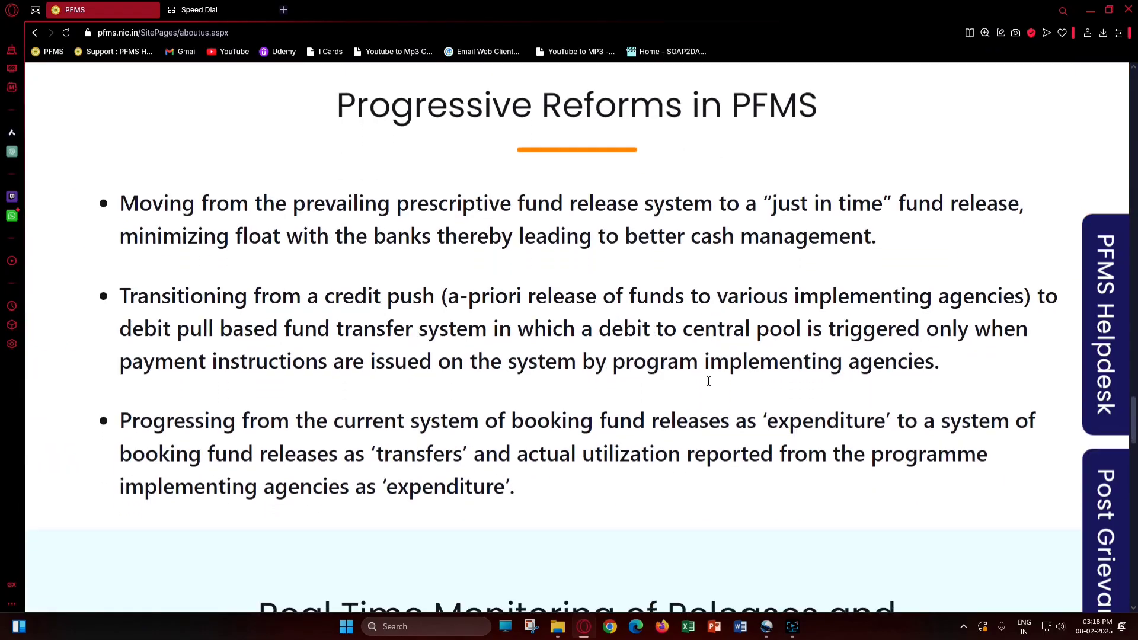
pyautogui.scroll(-7, 708, 382)
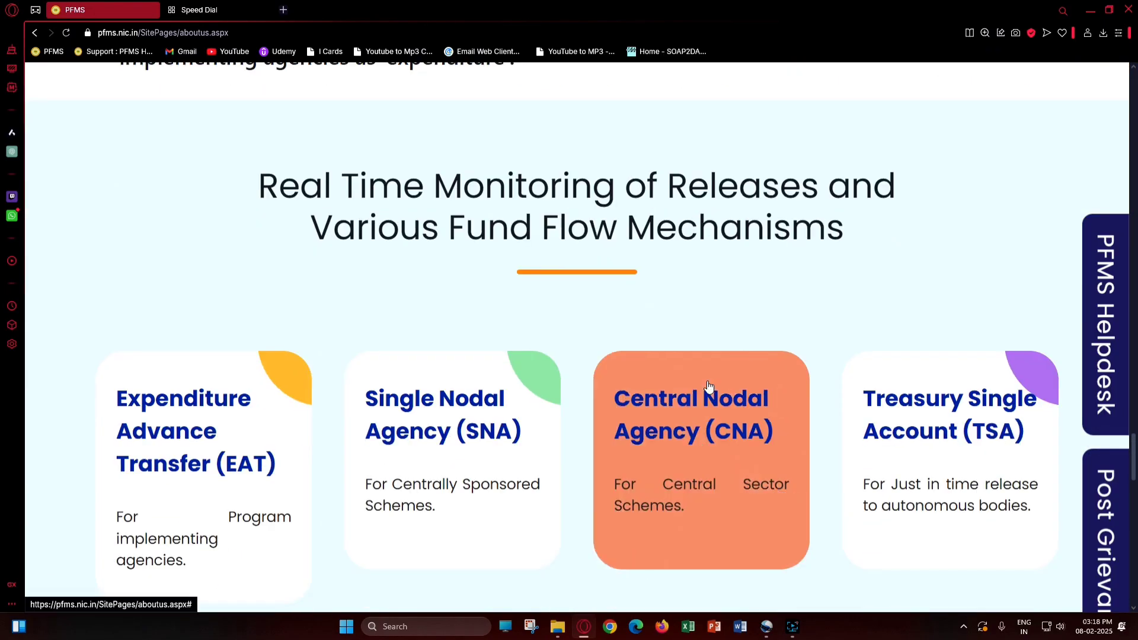